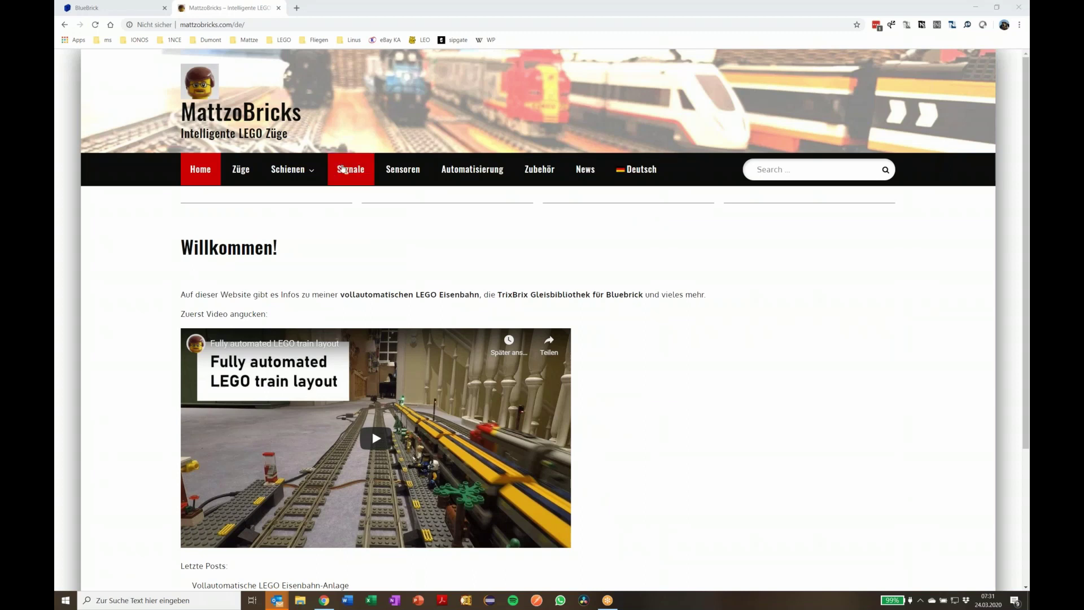
Open the Gleisplanung page on mattzobricks.com and read the installation instructions for the TrixBrix Track Library
mouse_move(302, 178)
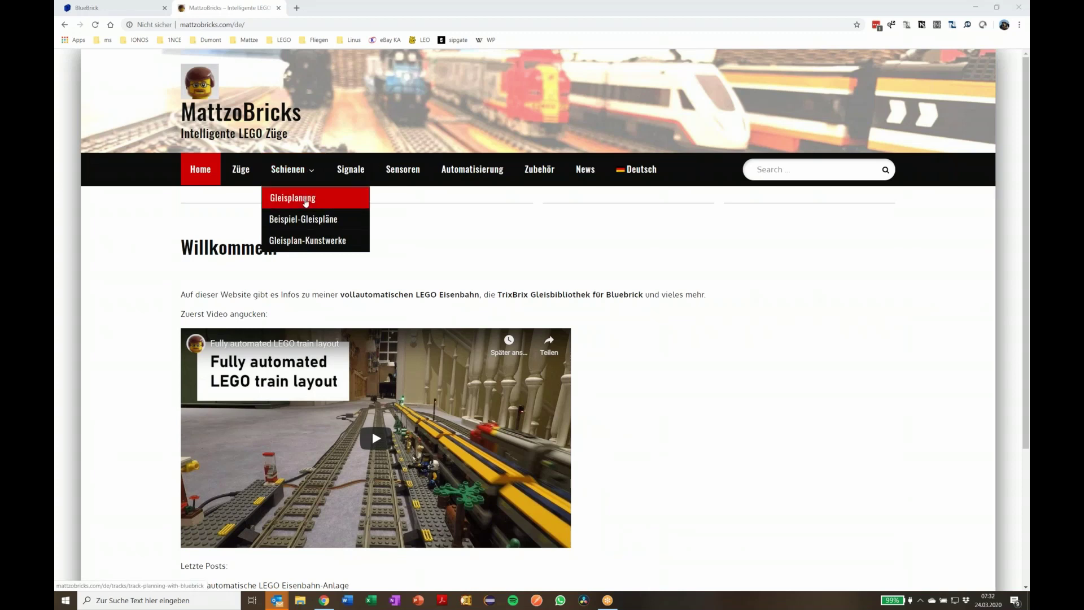
left_click(306, 202)
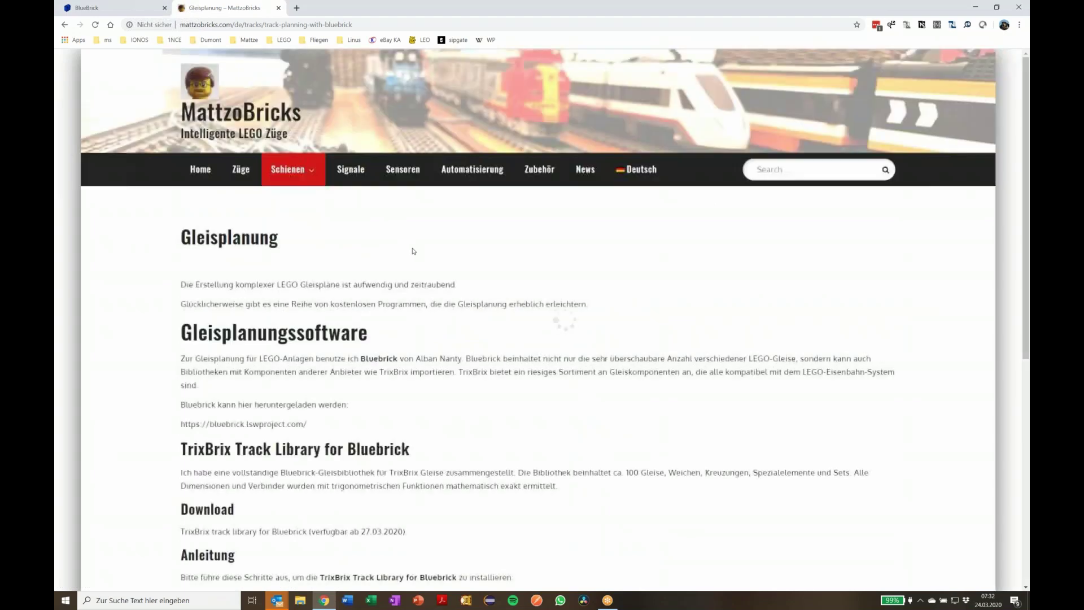
scroll(415, 283, "down", 5)
scroll(416, 286, "down", 1)
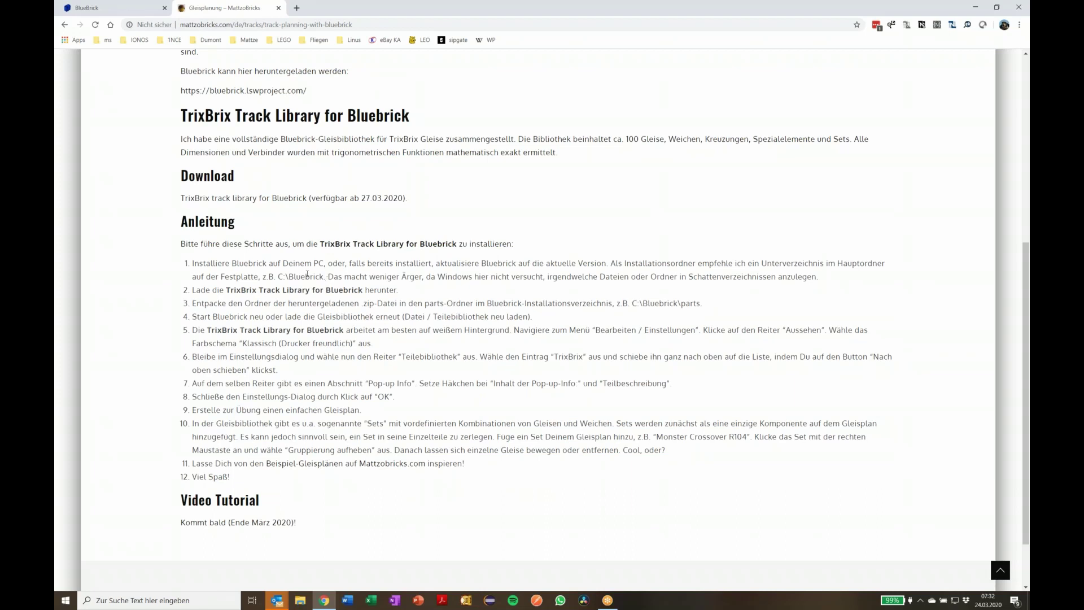
Download BlueBrick1.8.2.zip from the download page of the BlueBrick website
left_click(137, 12)
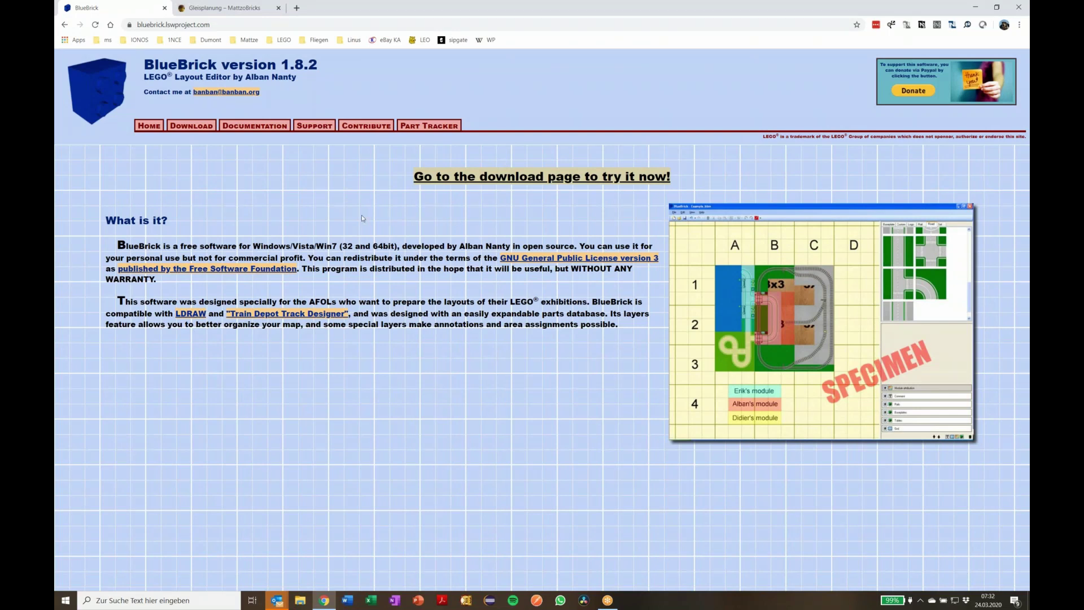
left_click(192, 125)
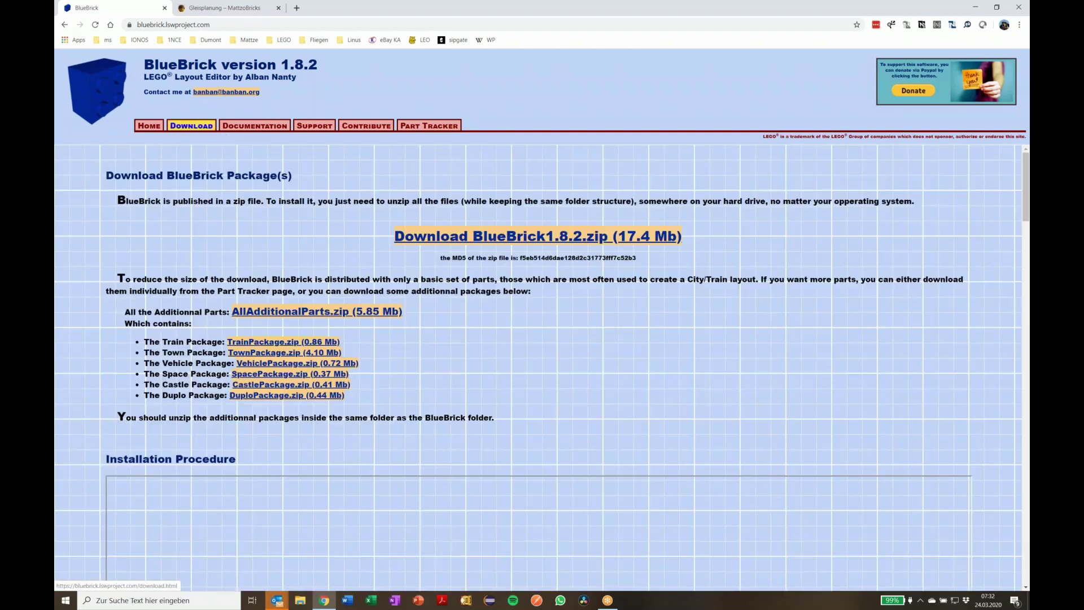
left_click(512, 238)
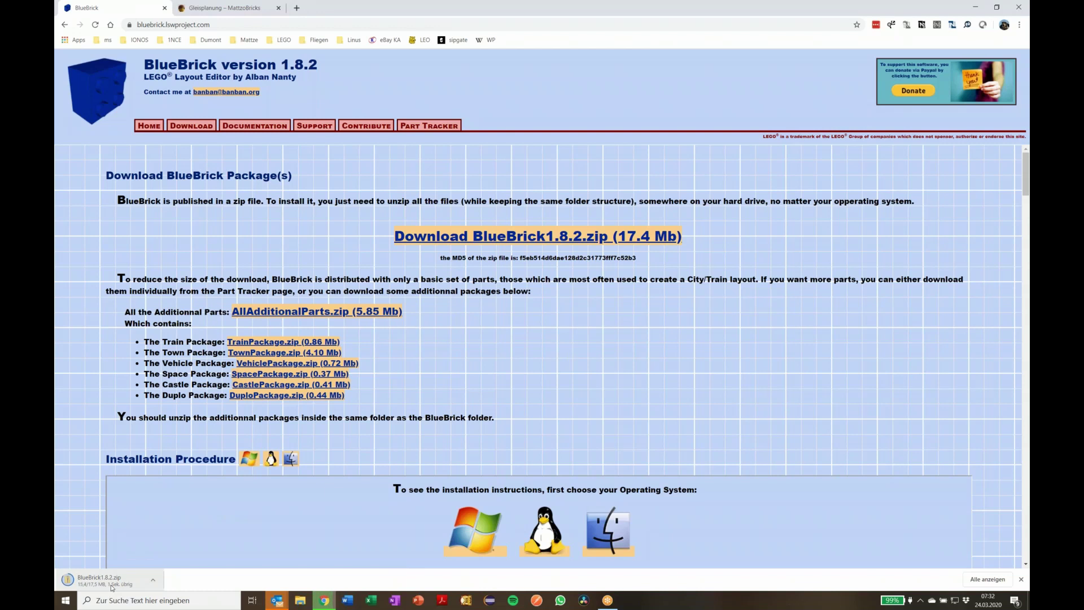
Extract BlueBrick1.8.2.zip from the Downloads folder to C:\BlueBrick1.8.2
left_click(299, 601)
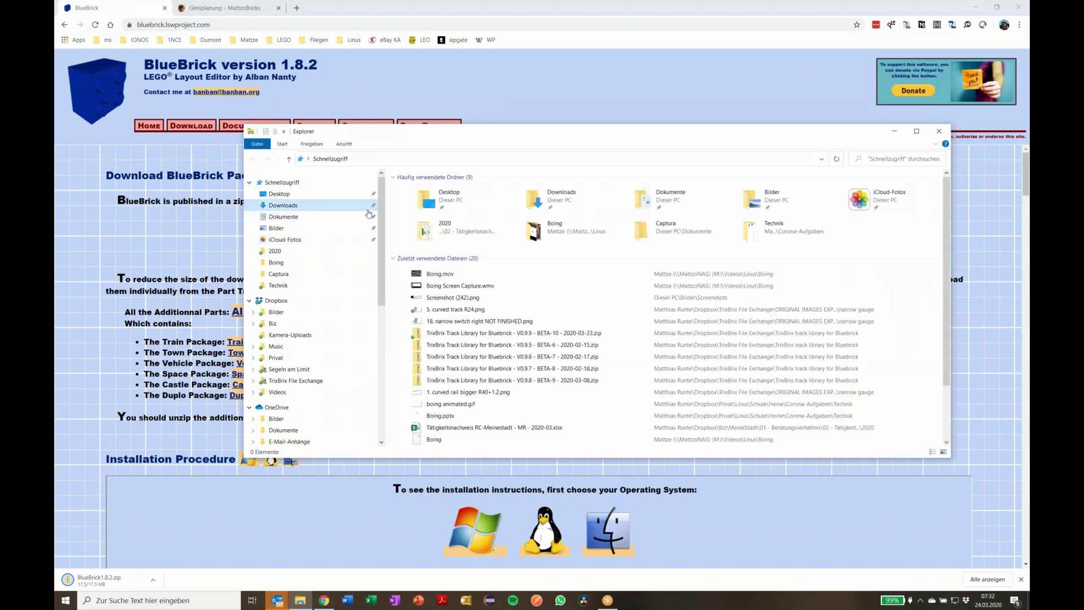
left_click(366, 208)
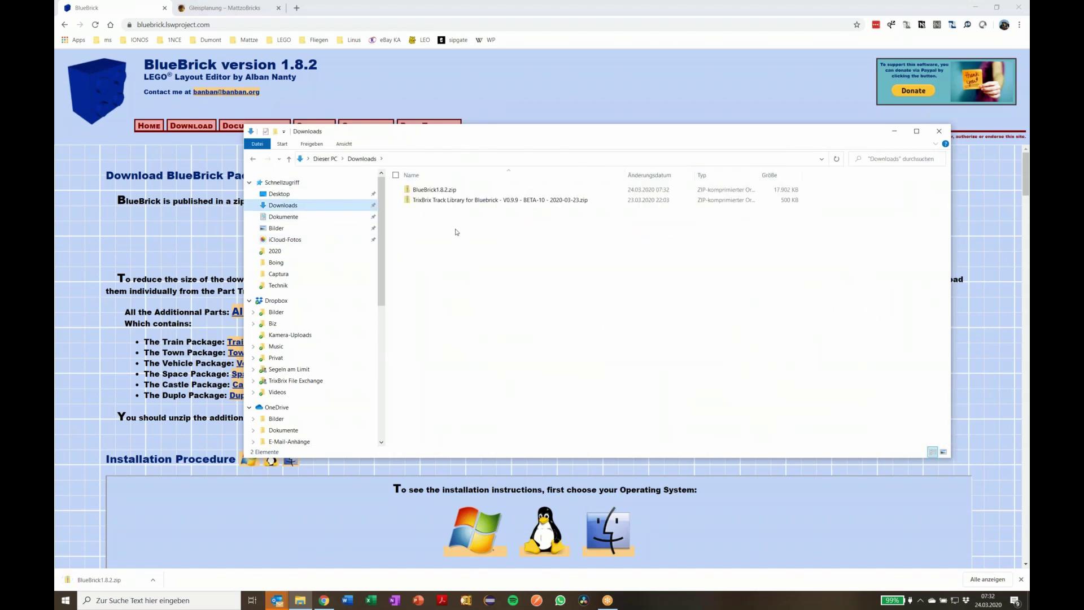
left_click(458, 191)
right_click(460, 192)
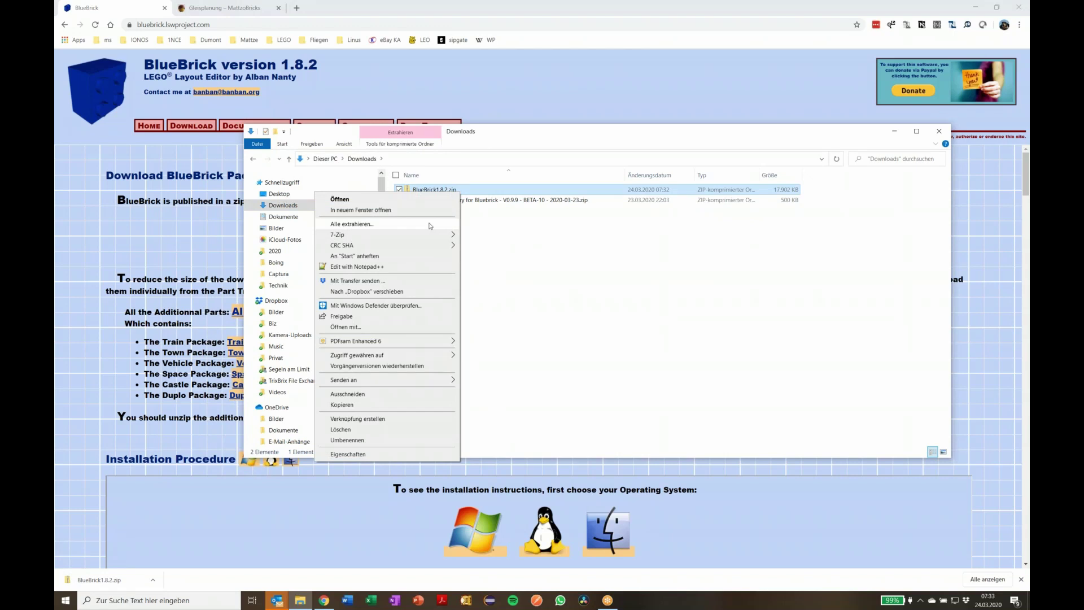
left_click(430, 226)
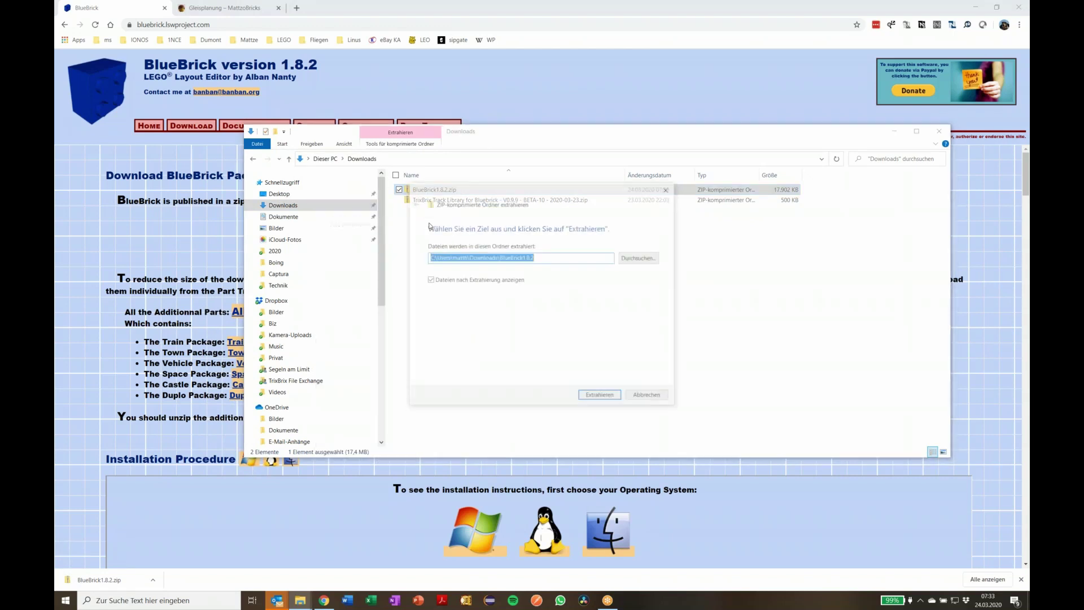
left_click(440, 258)
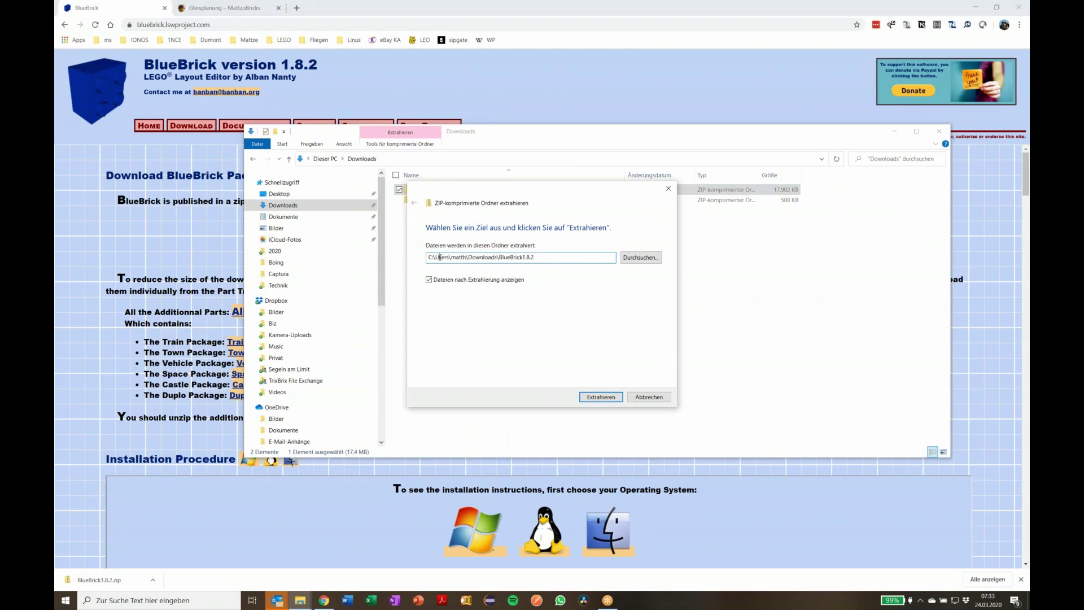
left_click_drag(434, 258, 497, 257)
key("BackSpace")
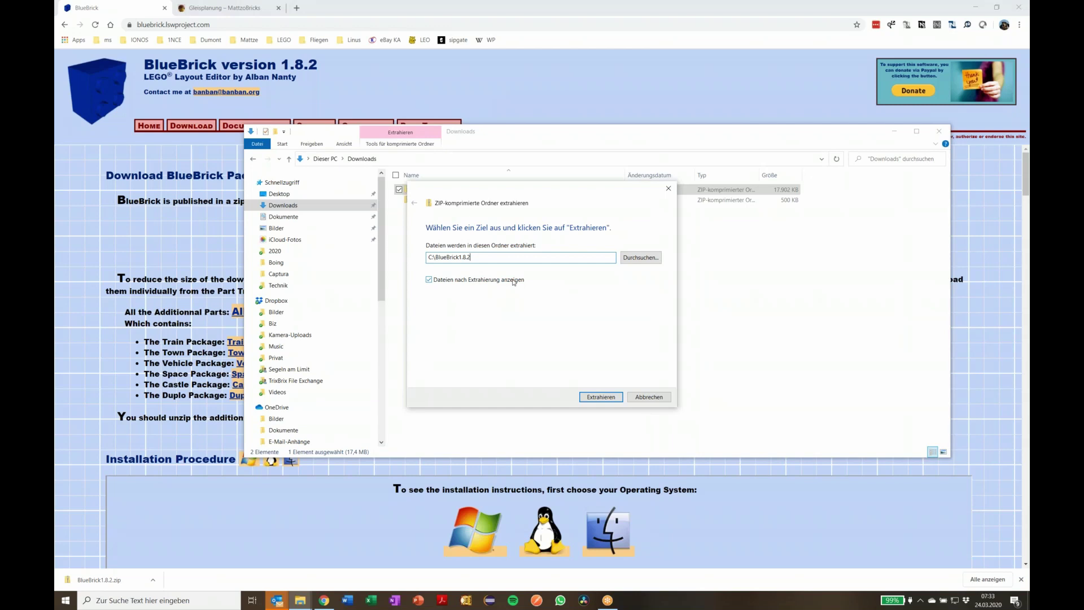
left_click(612, 399)
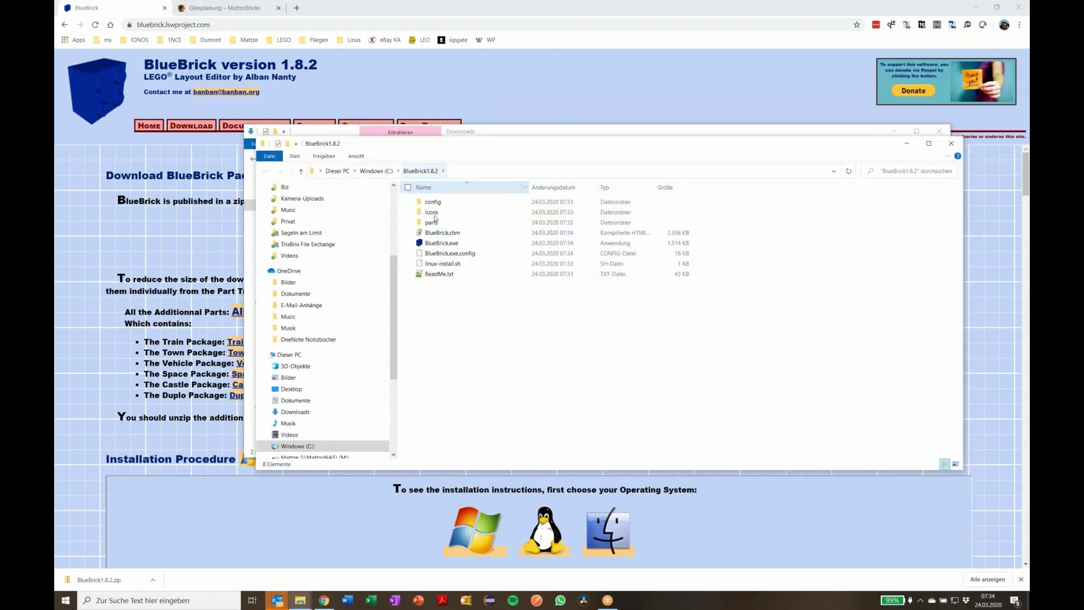
Launch BlueBrick.exe from the extracted BlueBrick1.8.2 folder and bring up its taskbar pinning option
left_click(444, 244)
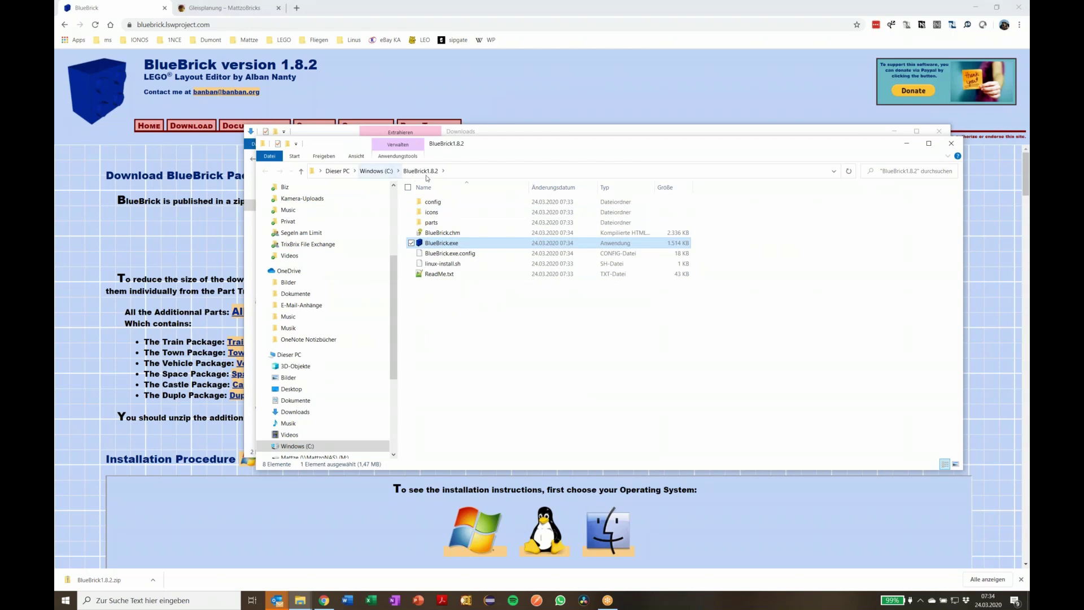
double_click(457, 244)
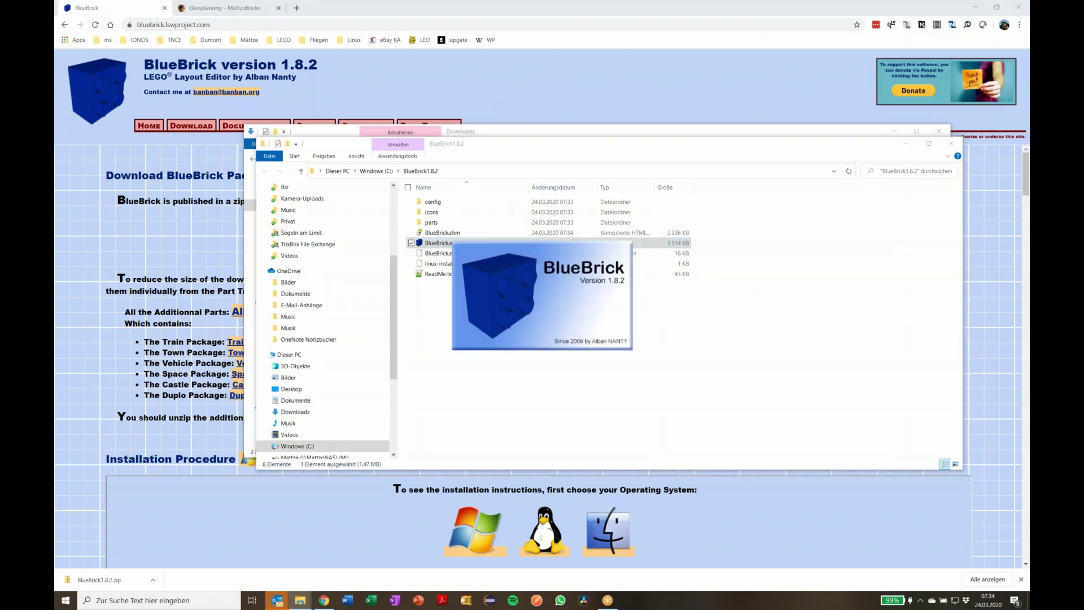
mouse_move(637, 599)
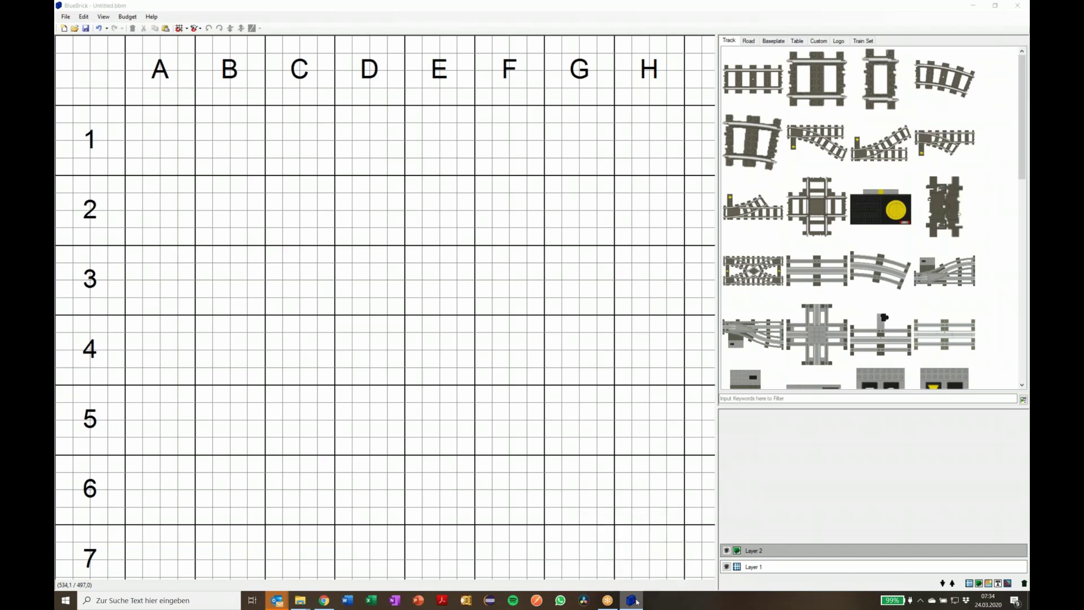
right_click(636, 601)
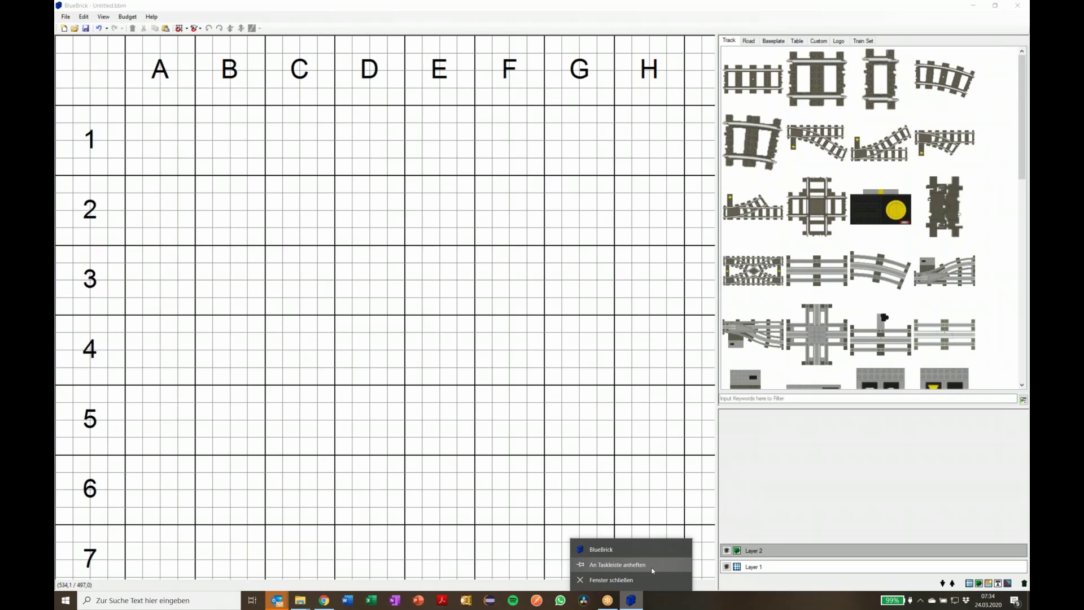
left_click(655, 607)
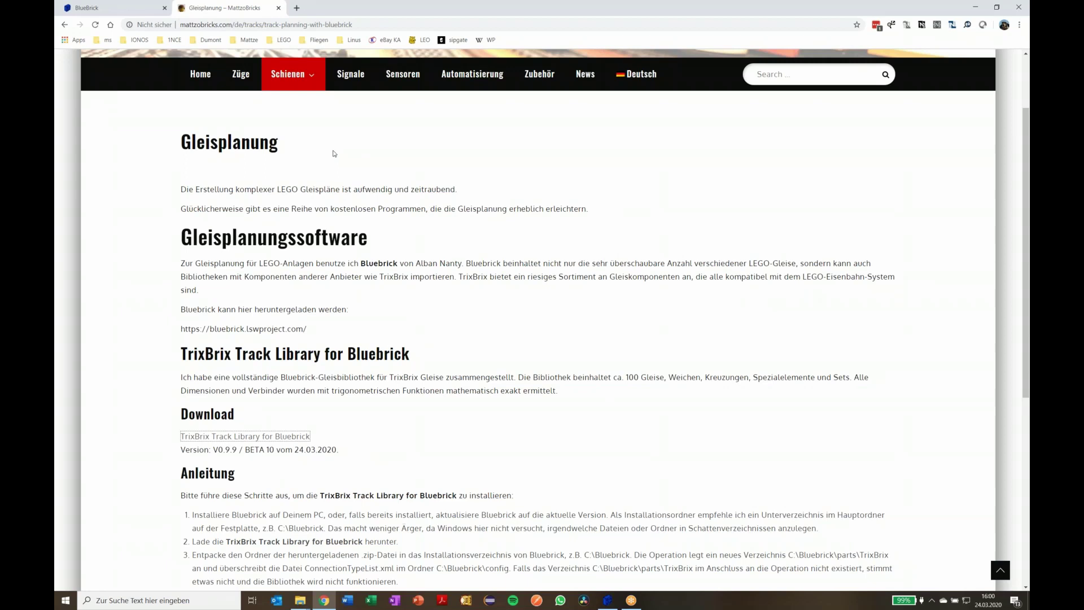
Reload the Gleisplanung page on mattzobricks.com and view the TrixBrix Track Library download section
scroll(335, 153, "up", 2)
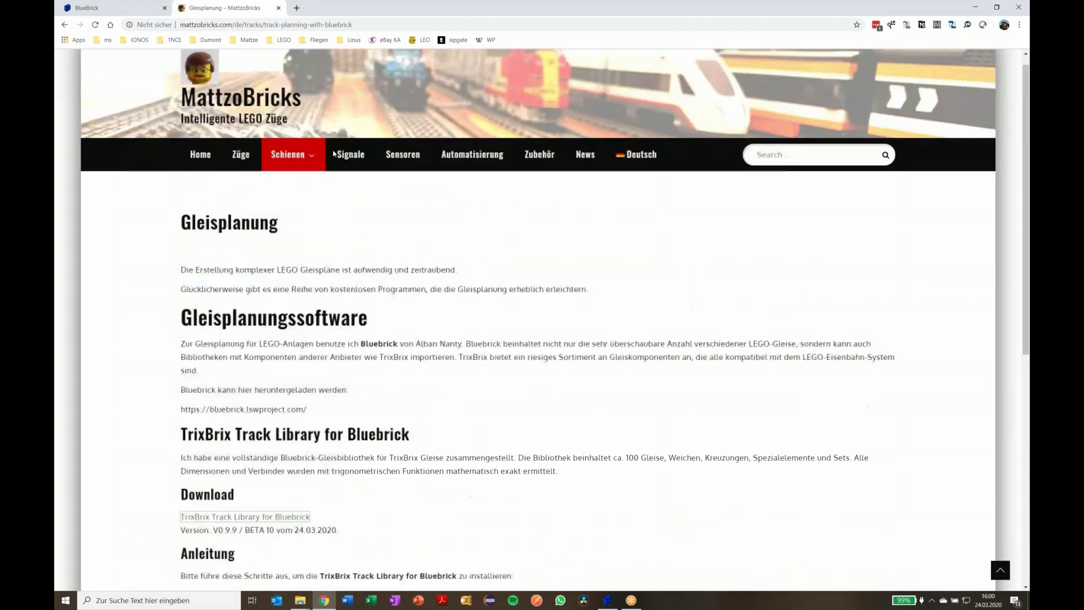
mouse_move(291, 169)
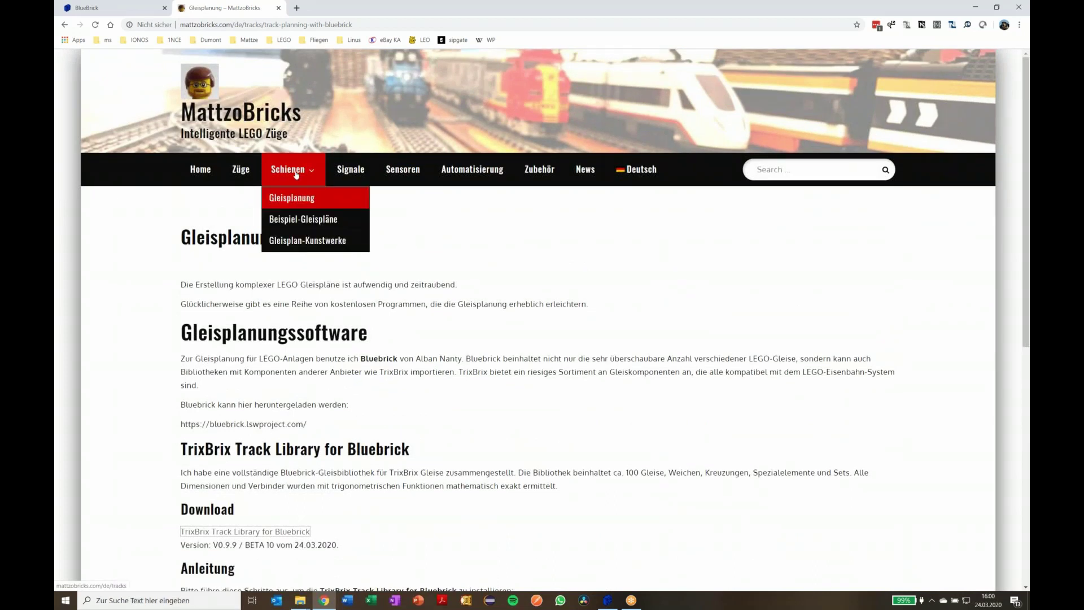
left_click(303, 201)
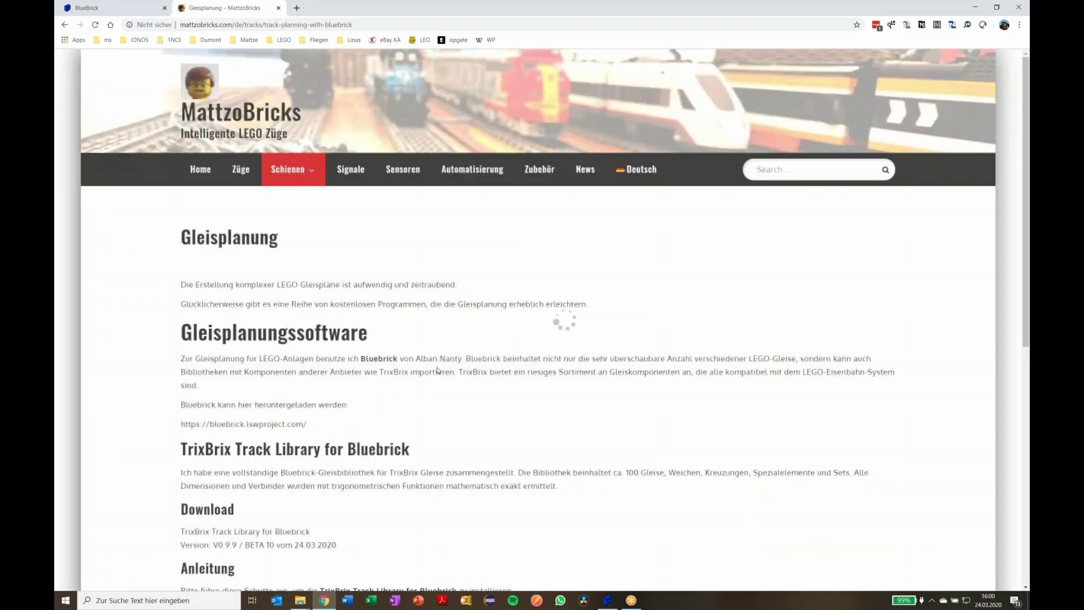
scroll(317, 446, "down", 2)
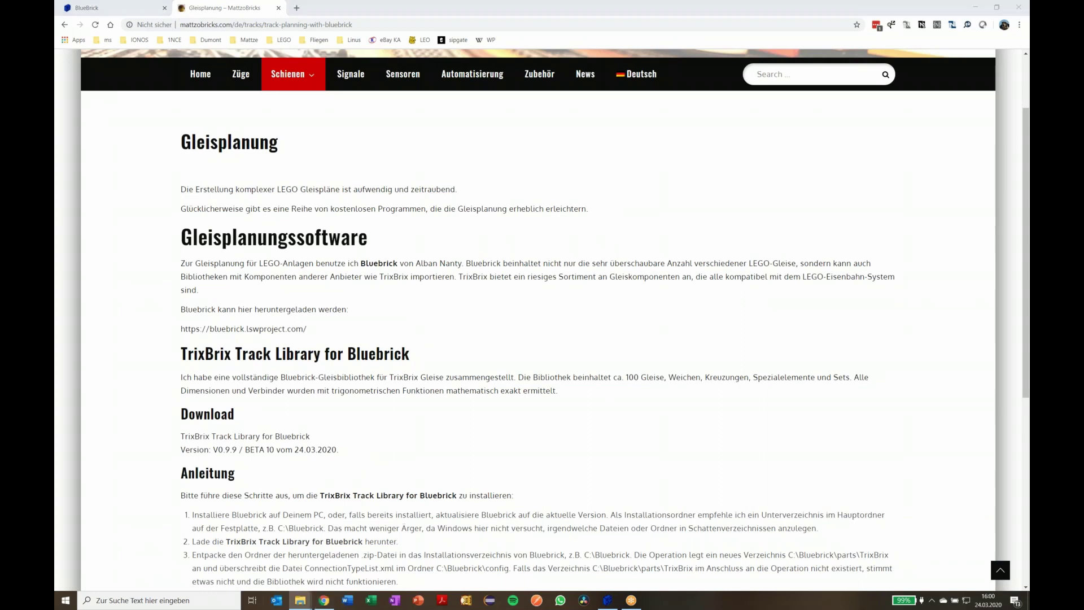
Extract the downloaded TrixBrix-Track-Library-for-Bluebrick-V0.9.9-BETA-10-2020-03-24.zip into the C:\BlueBrick1.8.2 folder
left_click(300, 600)
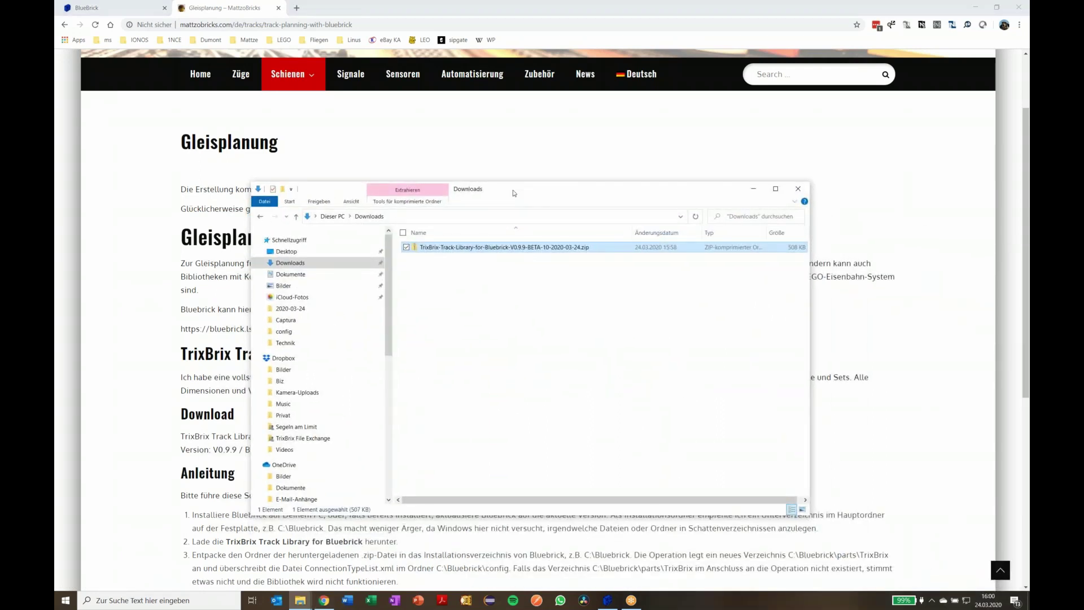
right_click(598, 252)
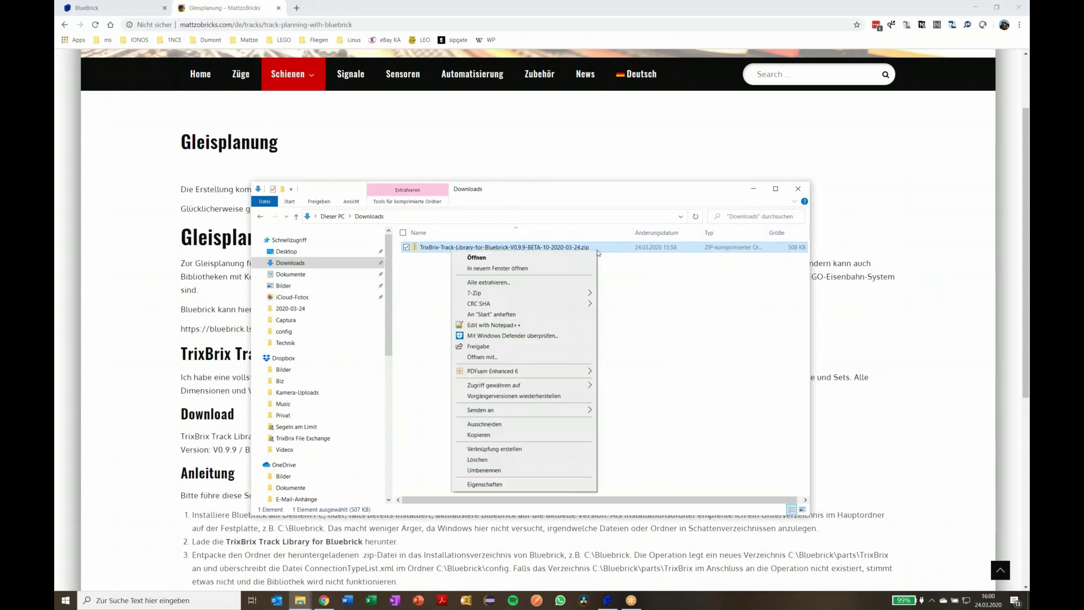
left_click(584, 285)
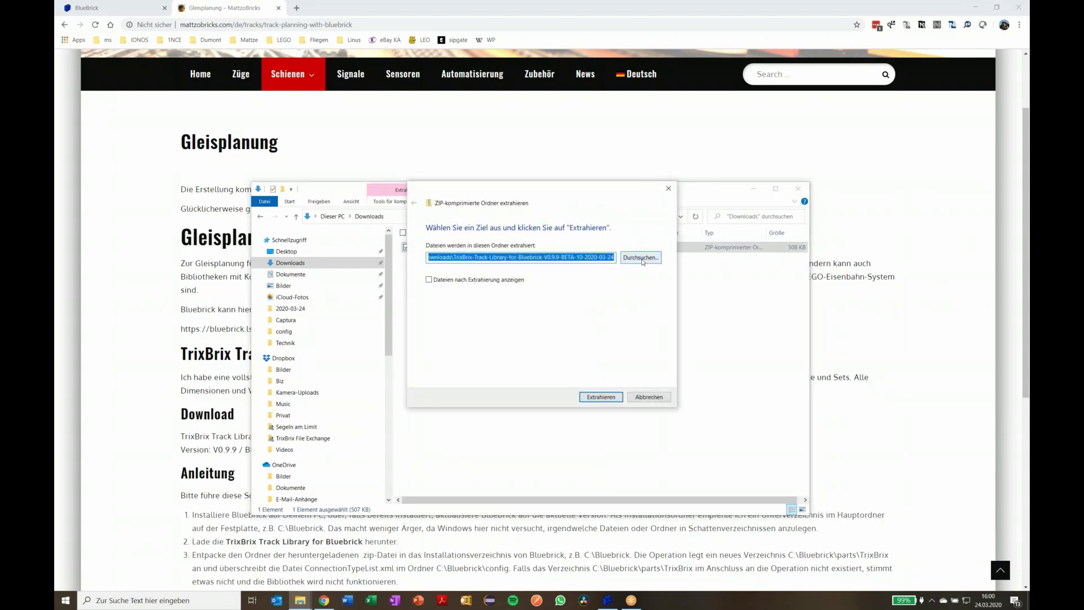
left_click(642, 258)
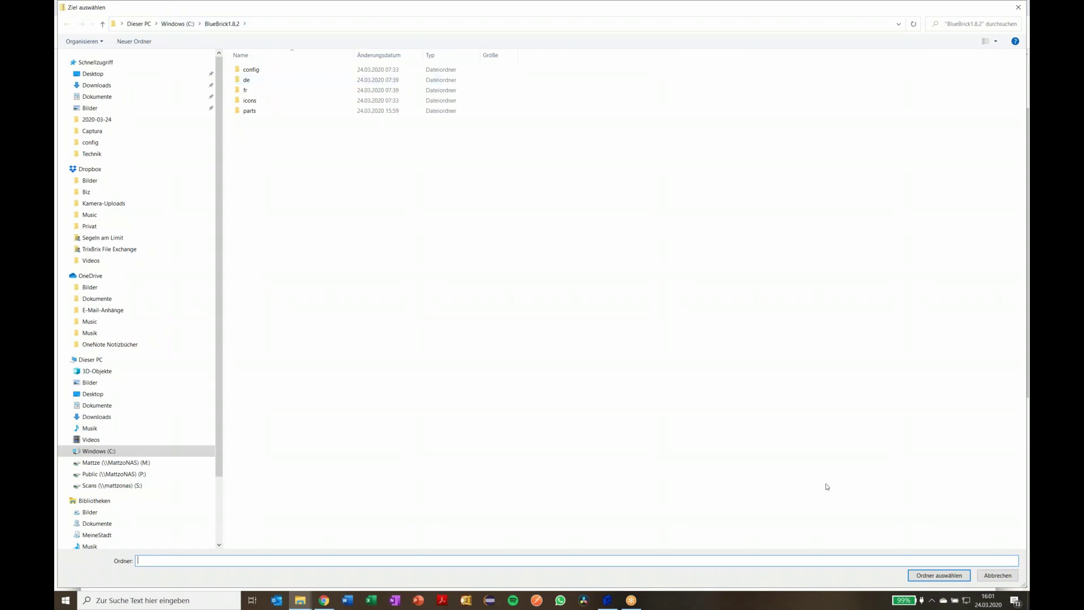
left_click(956, 580)
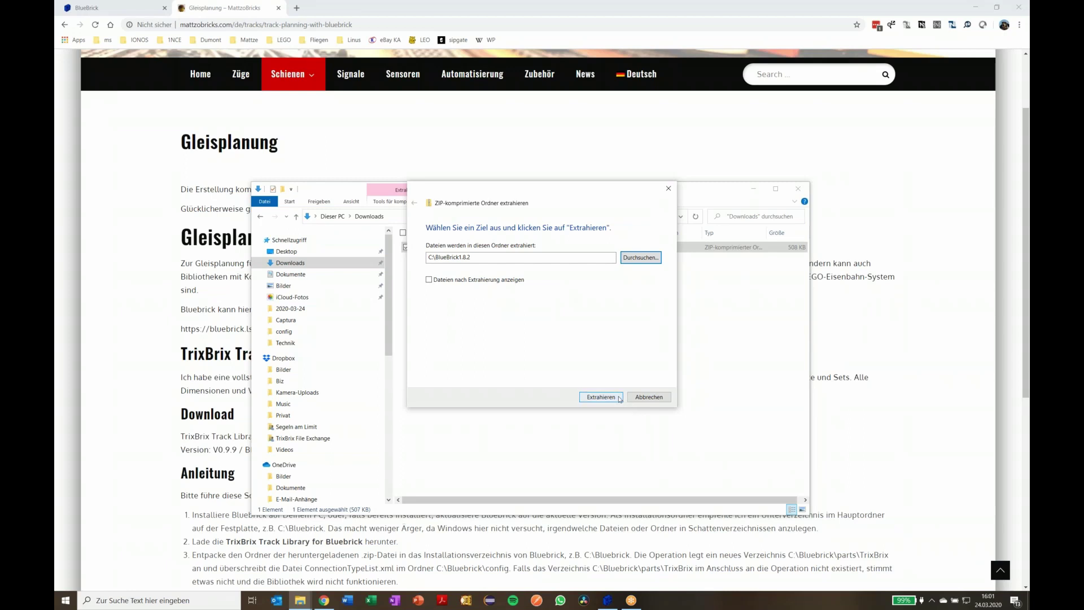
left_click(601, 397)
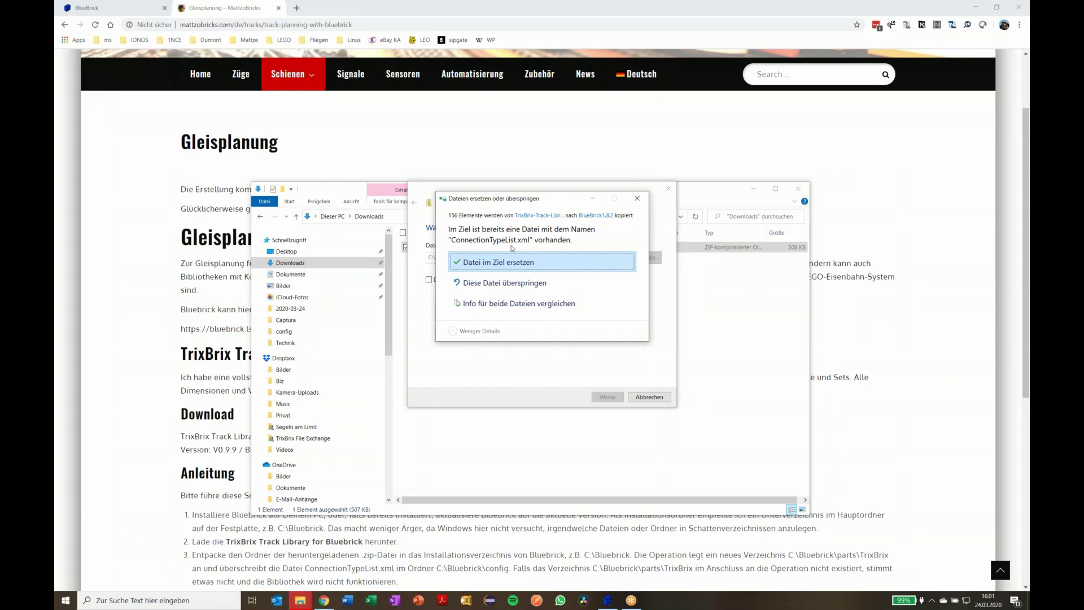
Check ConnectionTypeList.xml in BlueBrick's config folder and replace it with the version from the TrixBrix archive
left_click(503, 260)
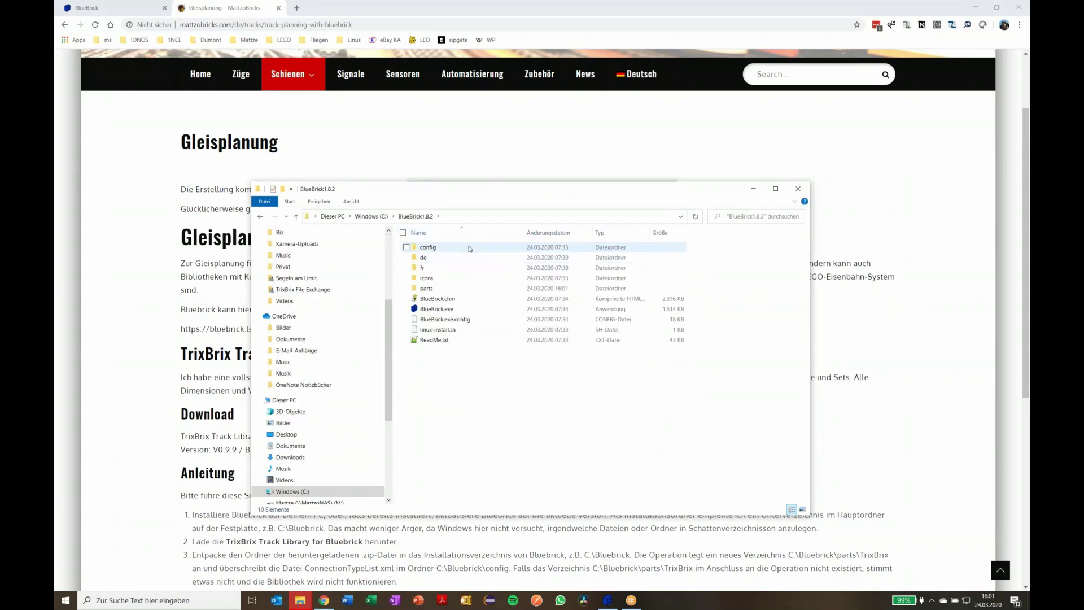
double_click(469, 248)
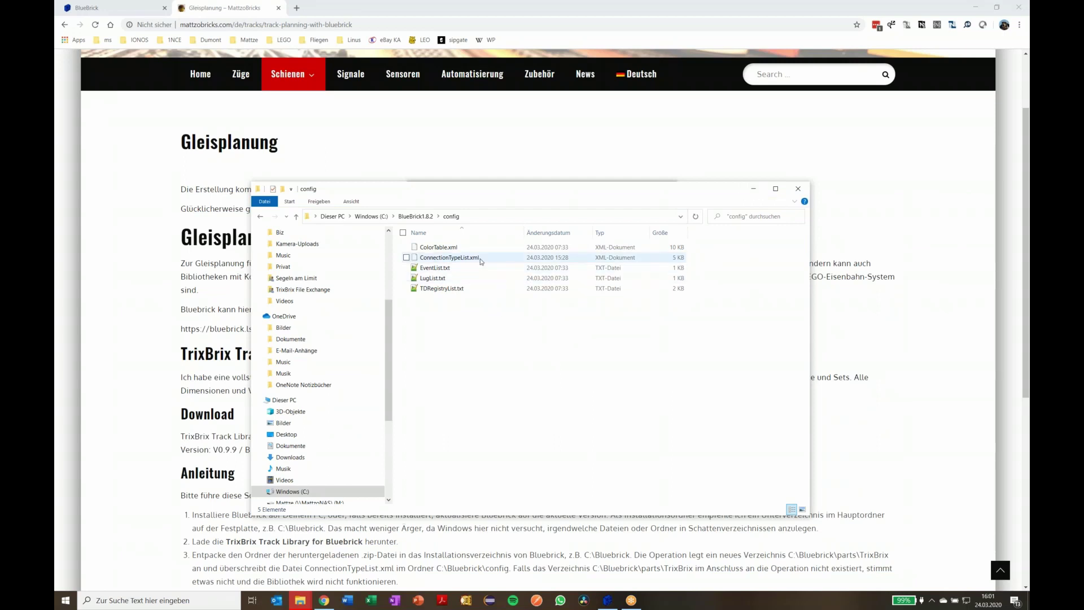
left_click(754, 189)
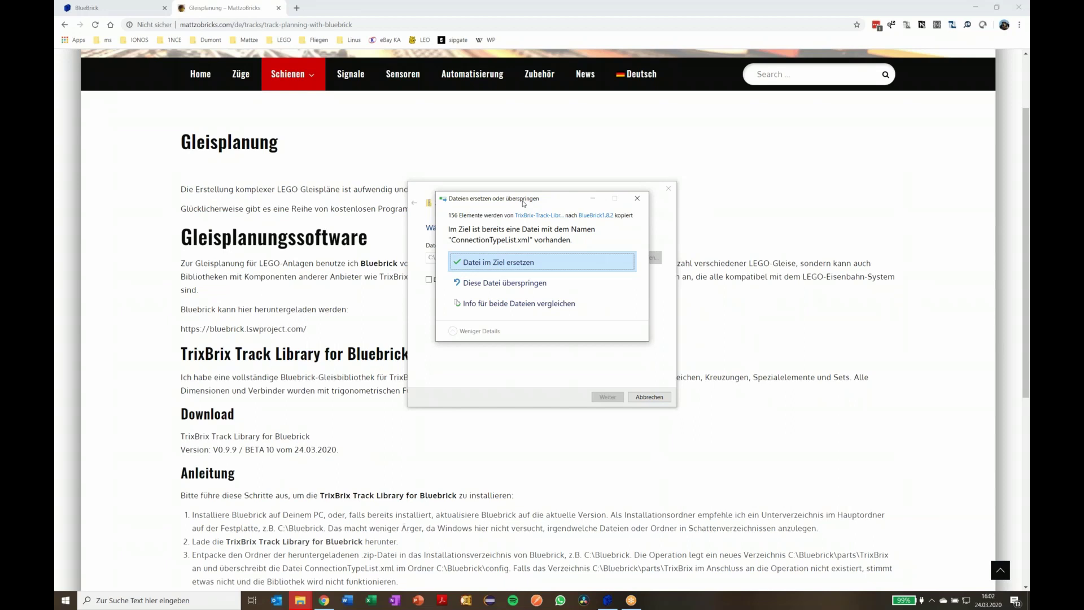
left_click(542, 267)
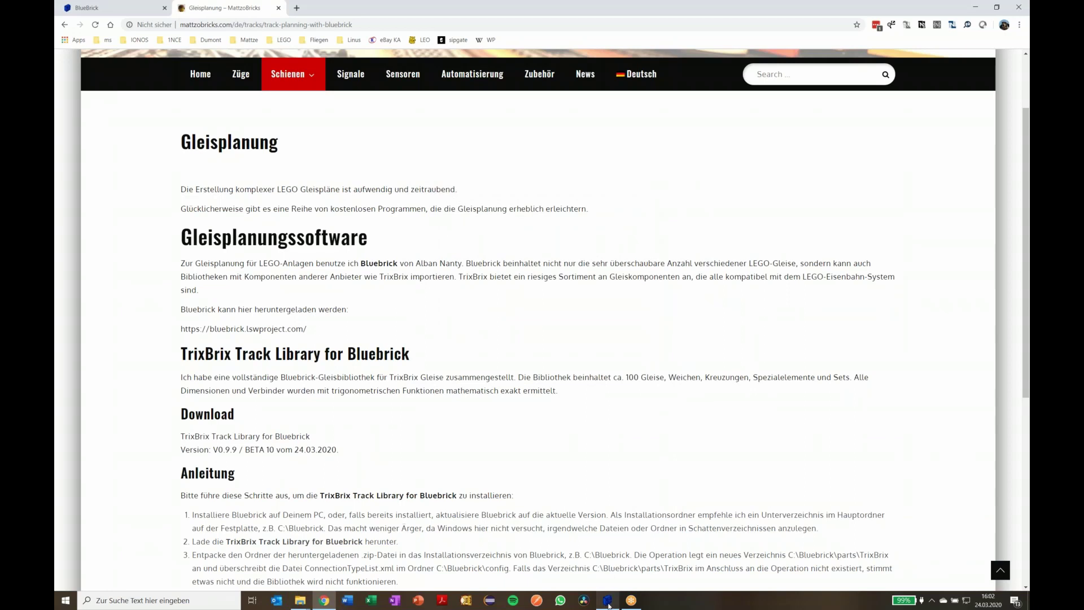
Switch to BlueBrick, reload the part library, and browse through the TrixBrix track parts
mouse_move(609, 606)
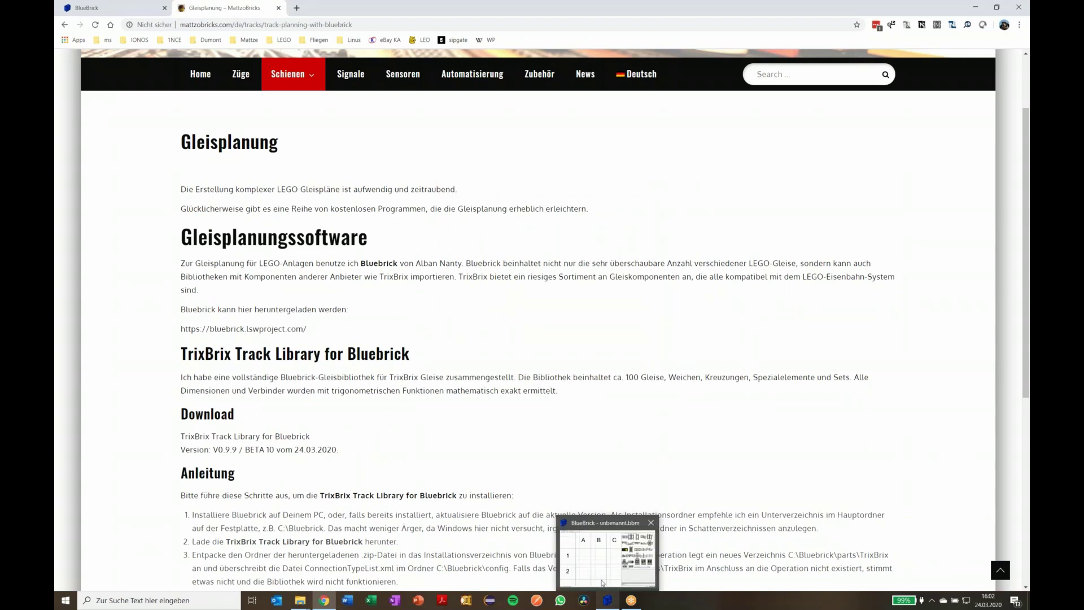
left_click(603, 583)
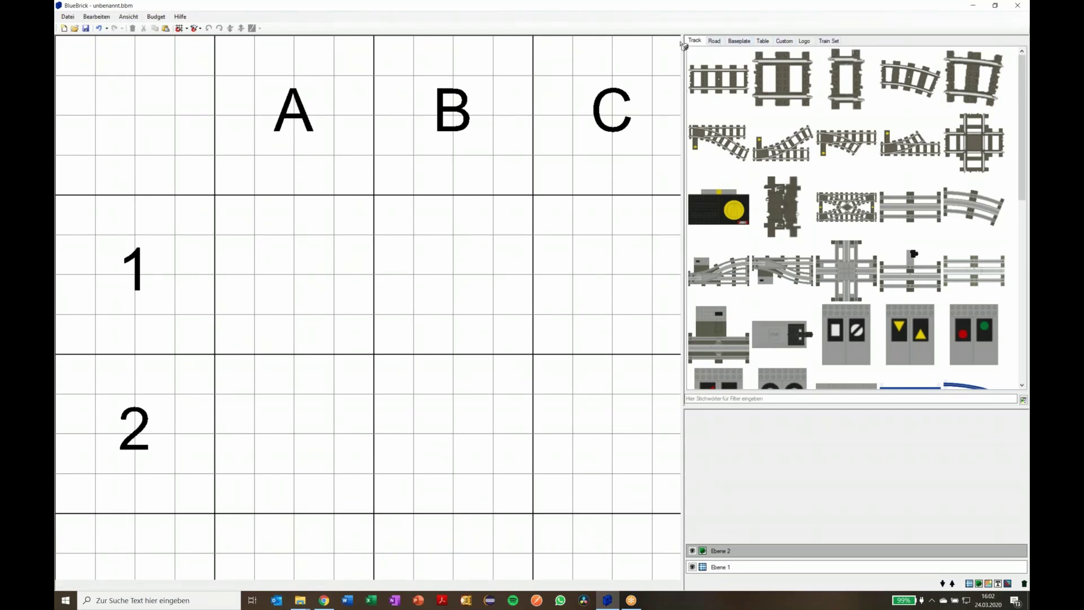
left_click(68, 17)
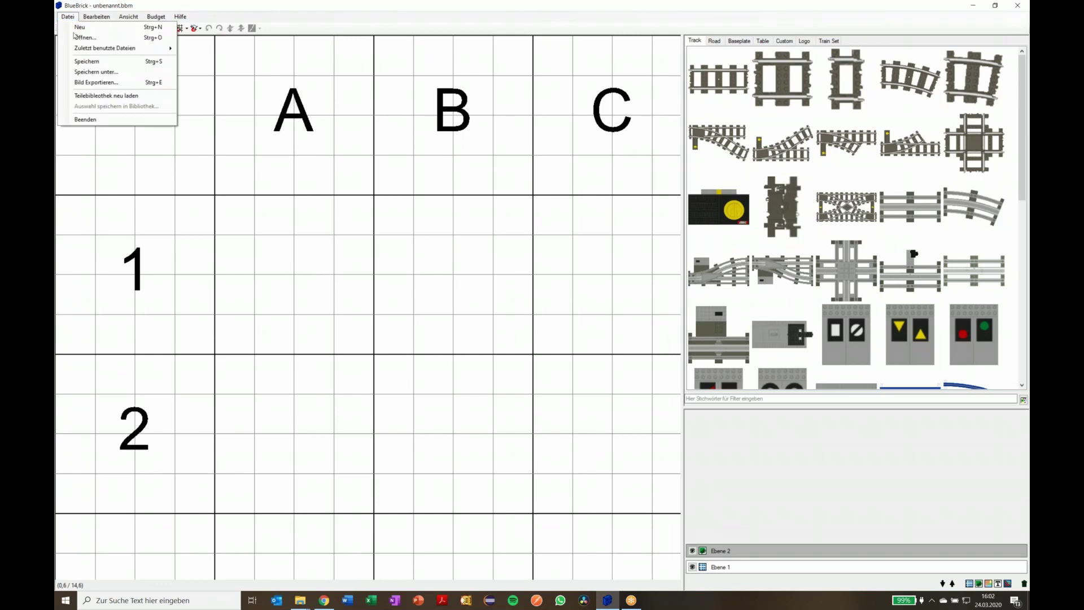
left_click(146, 99)
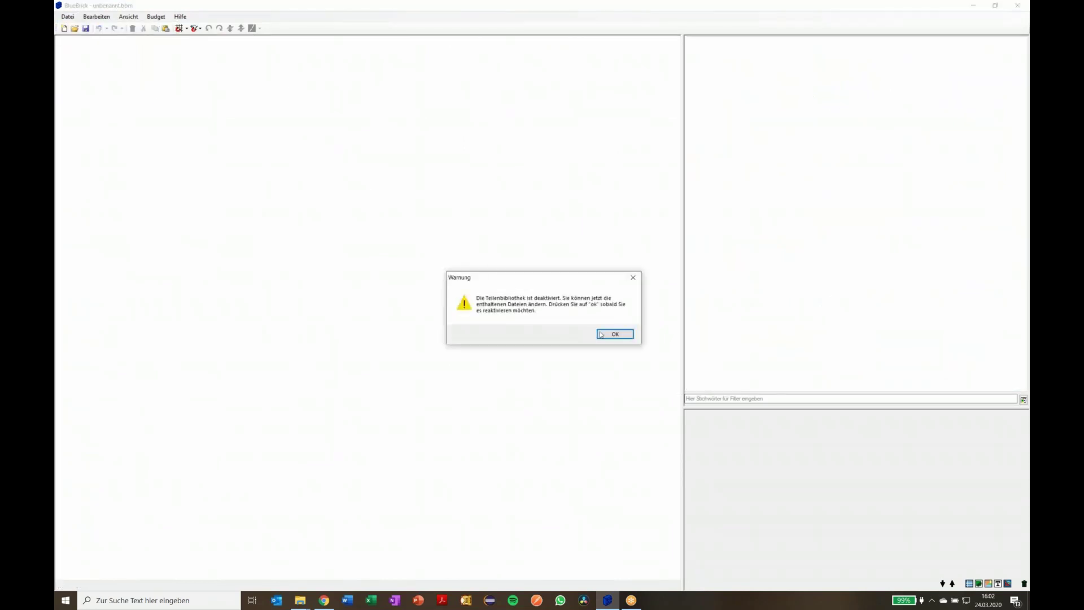
left_click(616, 332)
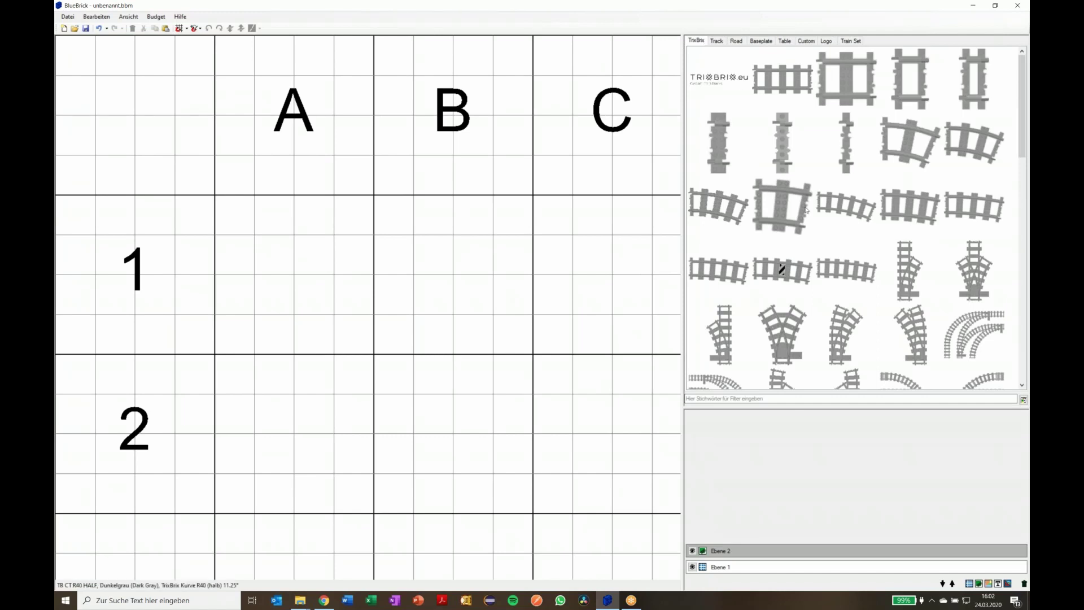
scroll(879, 343, "down", 15)
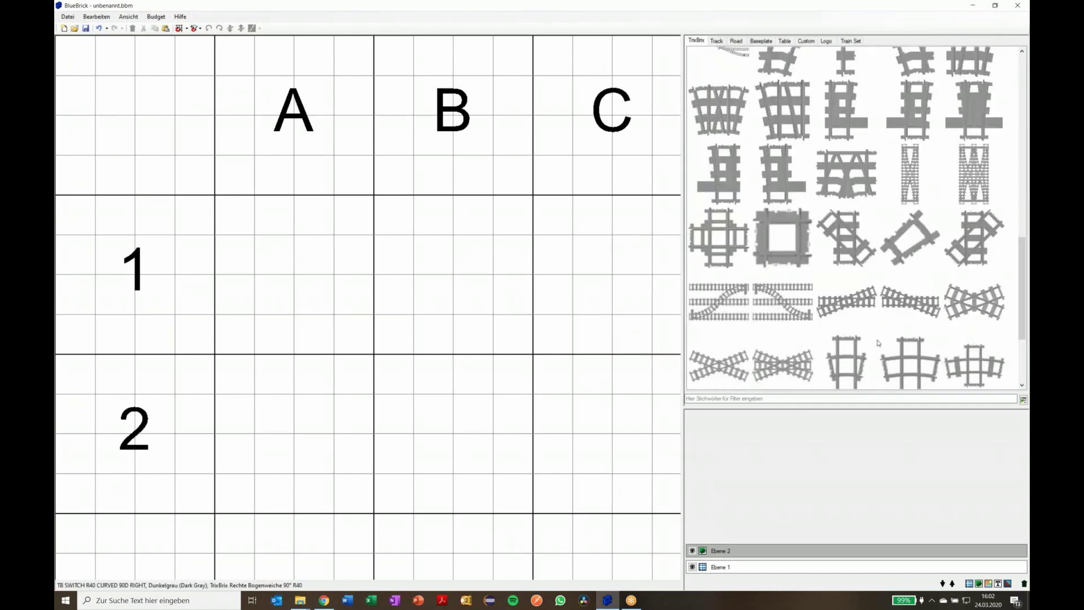
scroll(879, 343, "up", 2)
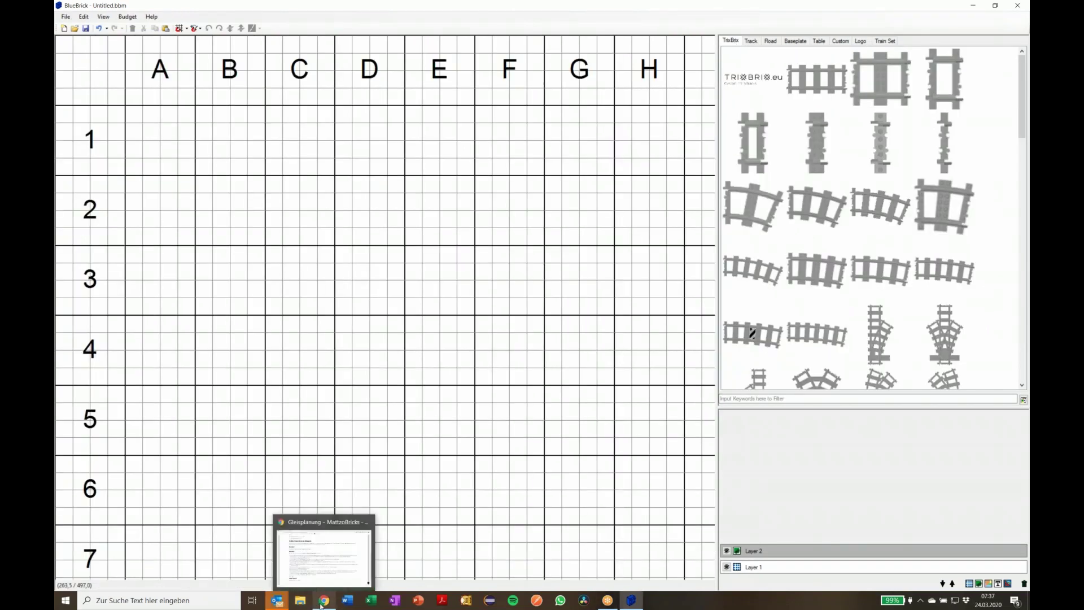
Return to the Gleisplanung page in Chrome and read instruction 5 about the recommended color scheme
left_click(322, 570)
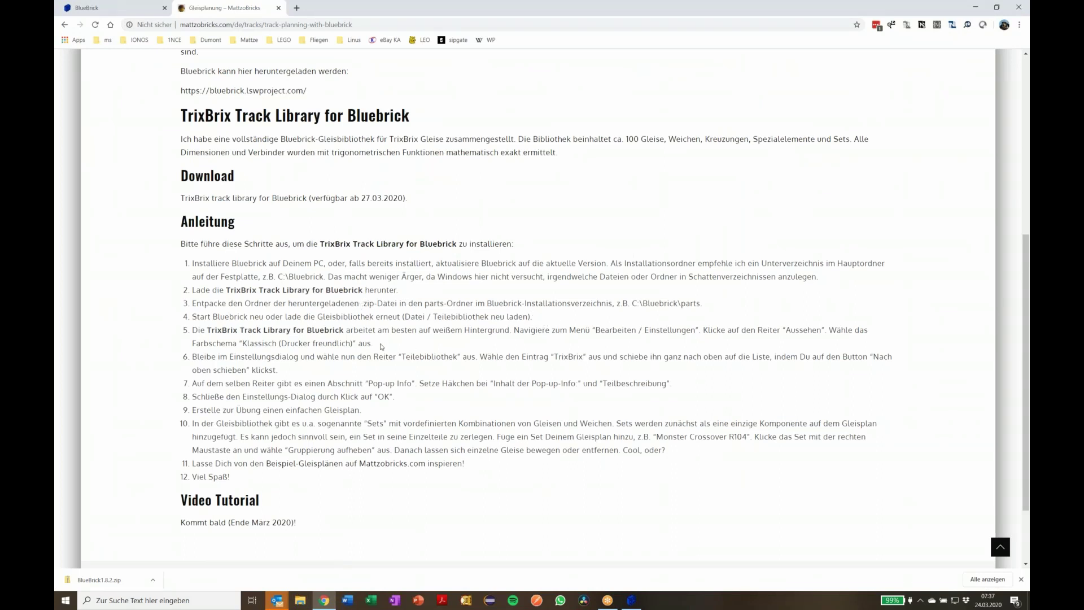
left_click_drag(374, 344, 201, 330)
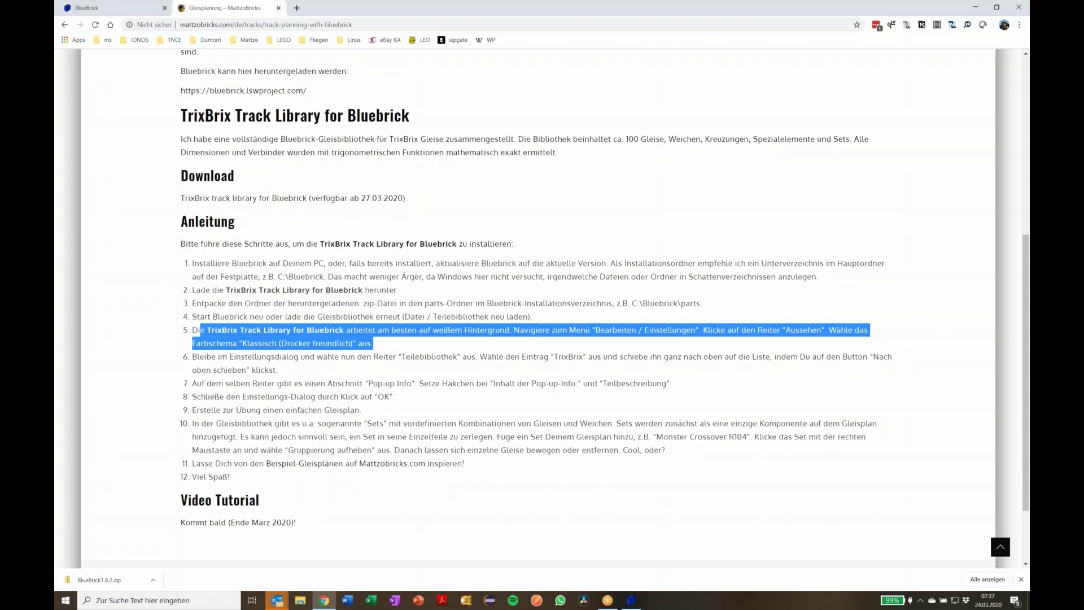
left_click(425, 345)
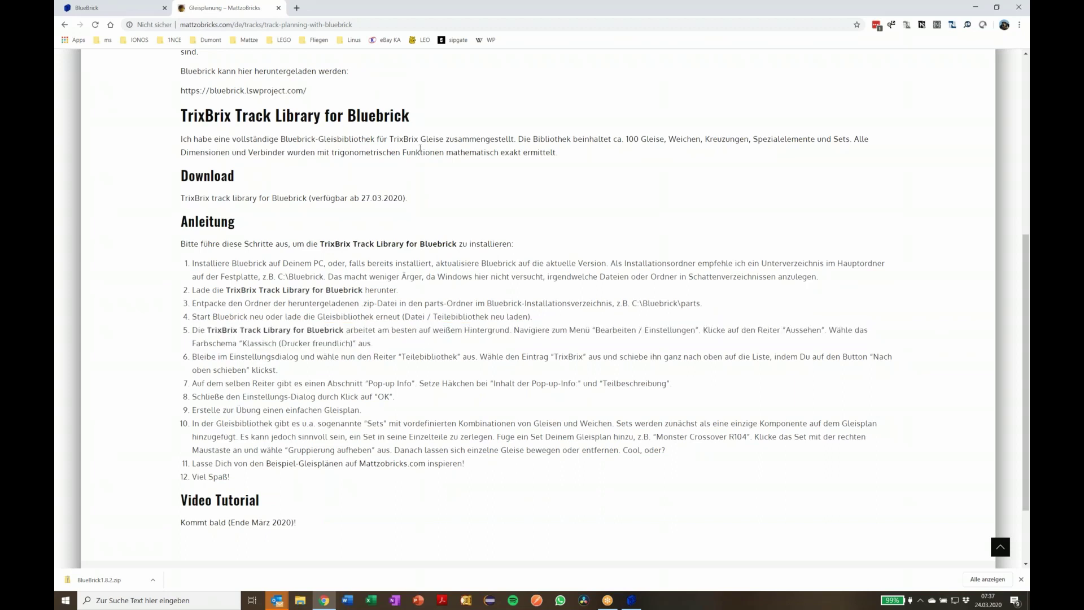
Switch to BlueBrick and apply the Blue Print color scheme to the current map, declining the language file download
key("alt+Tab")
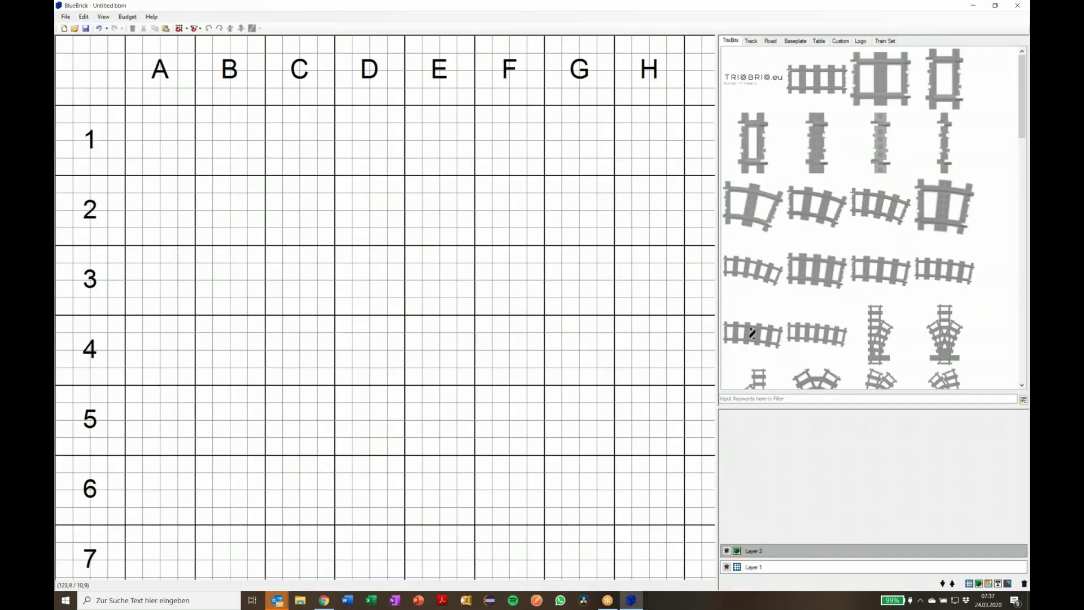
left_click(83, 17)
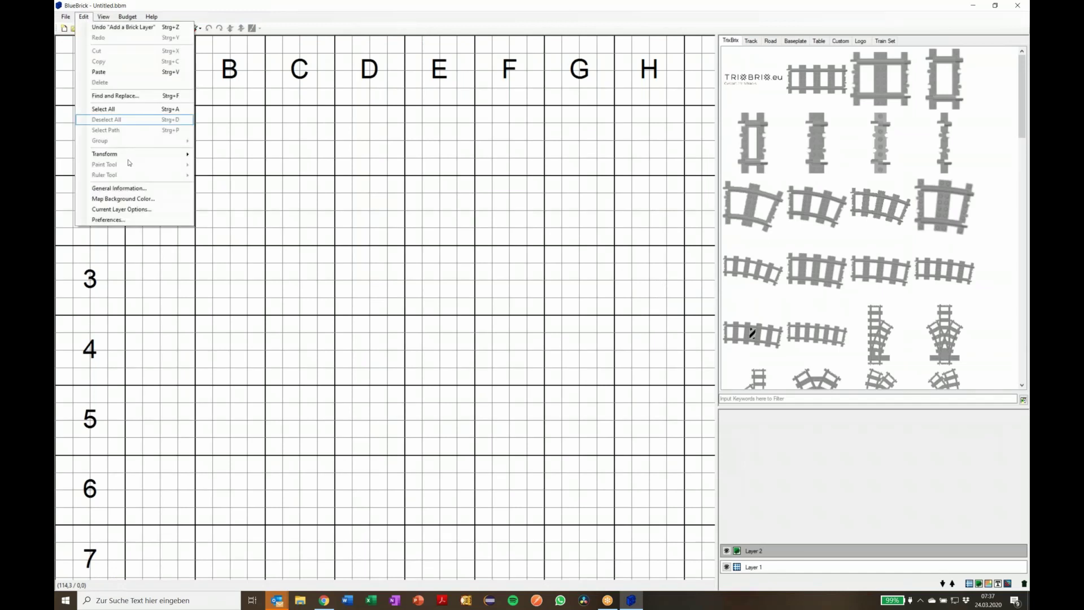
left_click(138, 226)
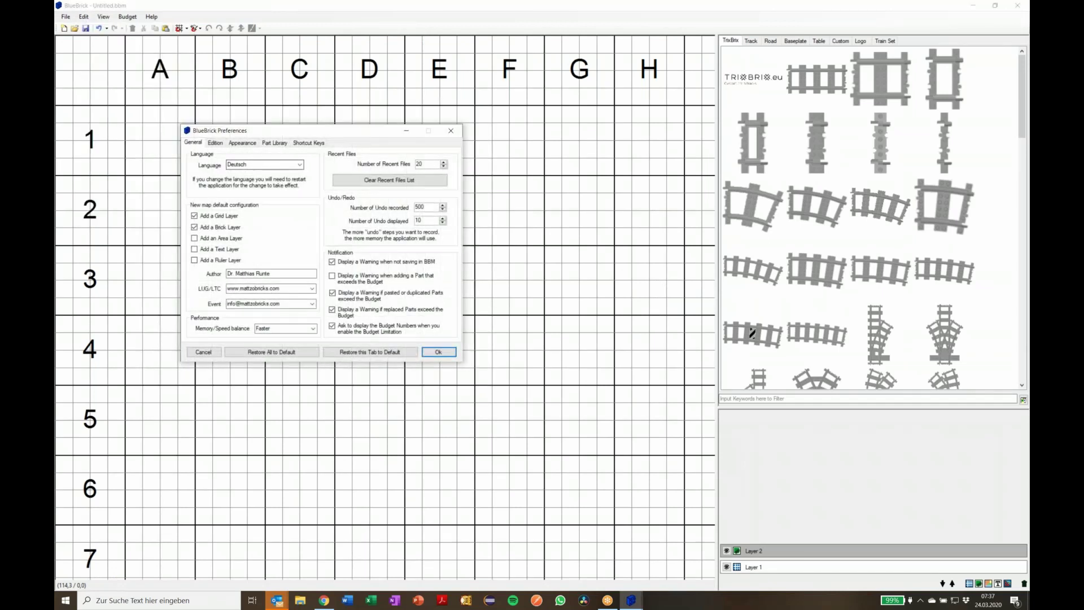
left_click(217, 144)
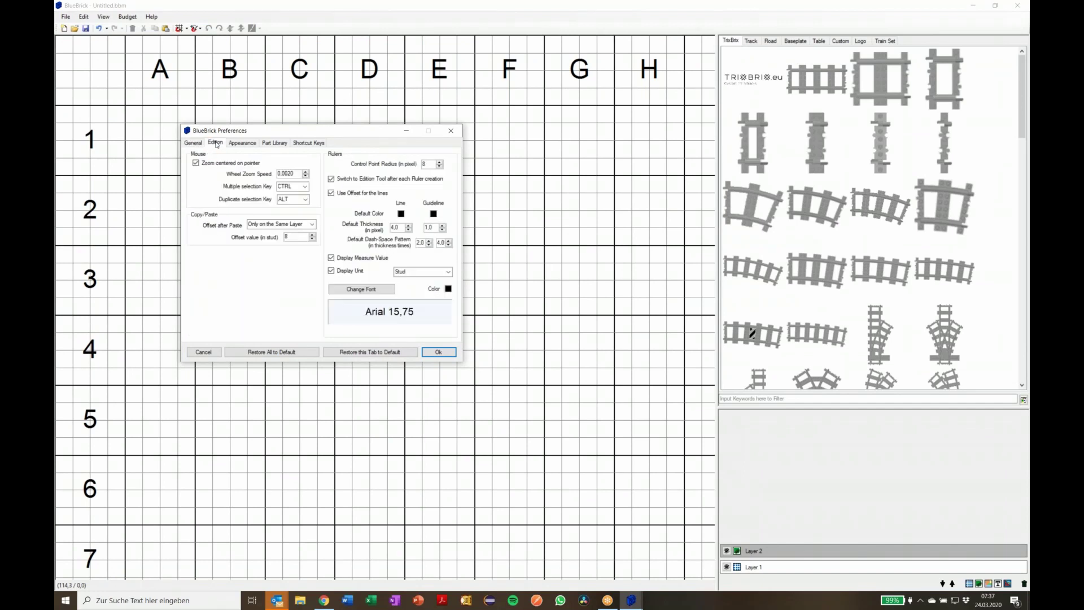
left_click(243, 143)
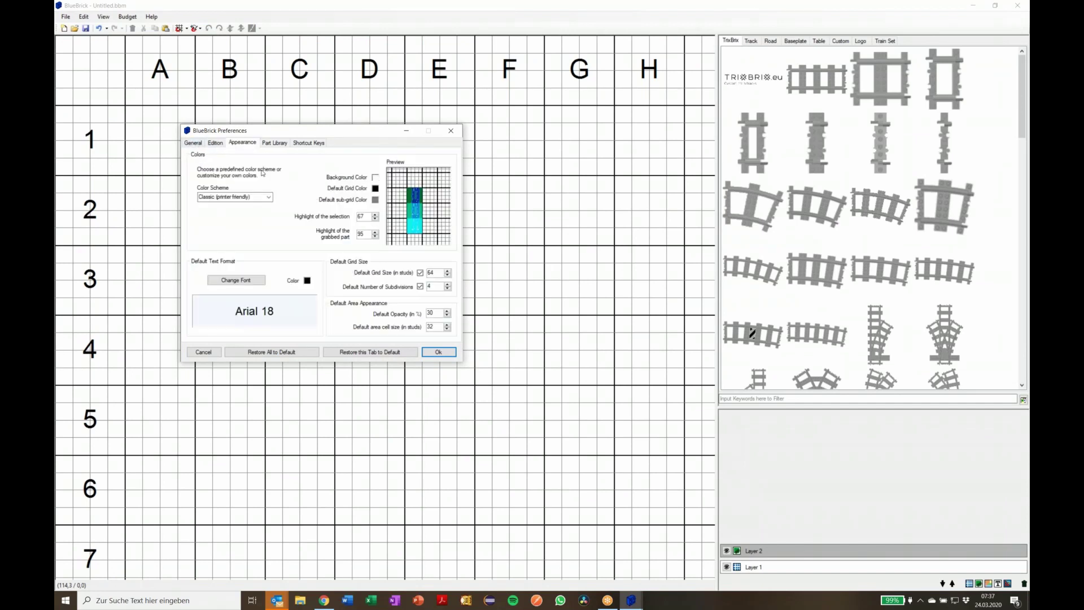
left_click(268, 198)
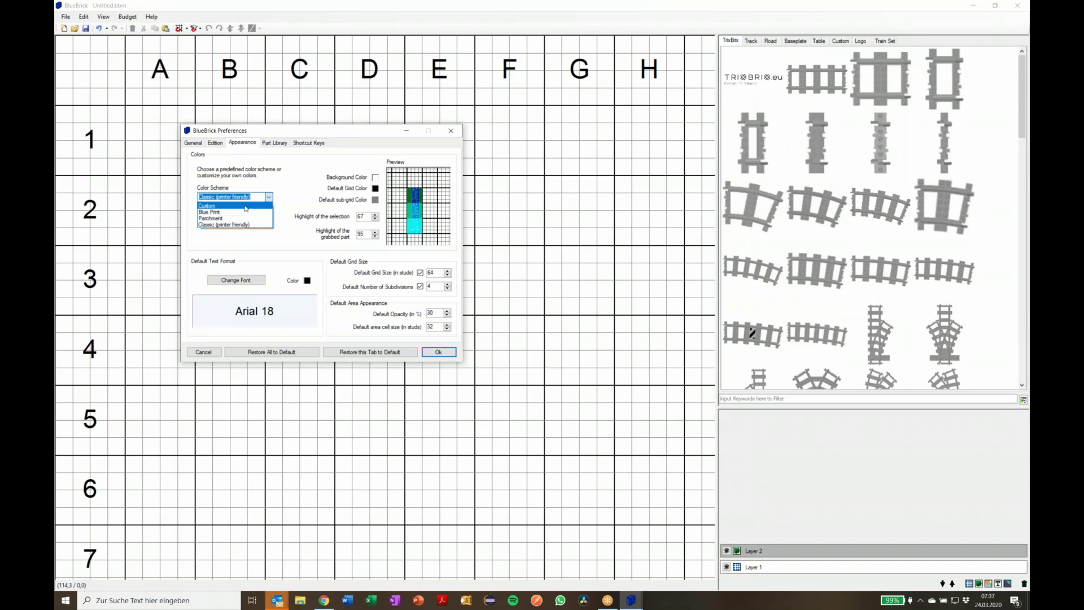
left_click(223, 204)
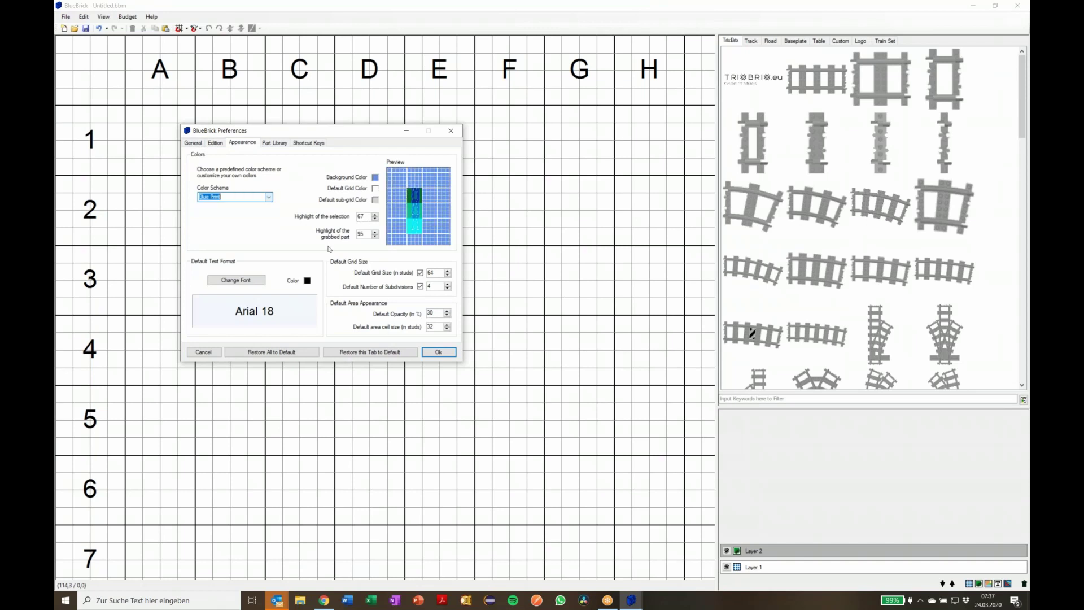
left_click(440, 352)
left_click(558, 335)
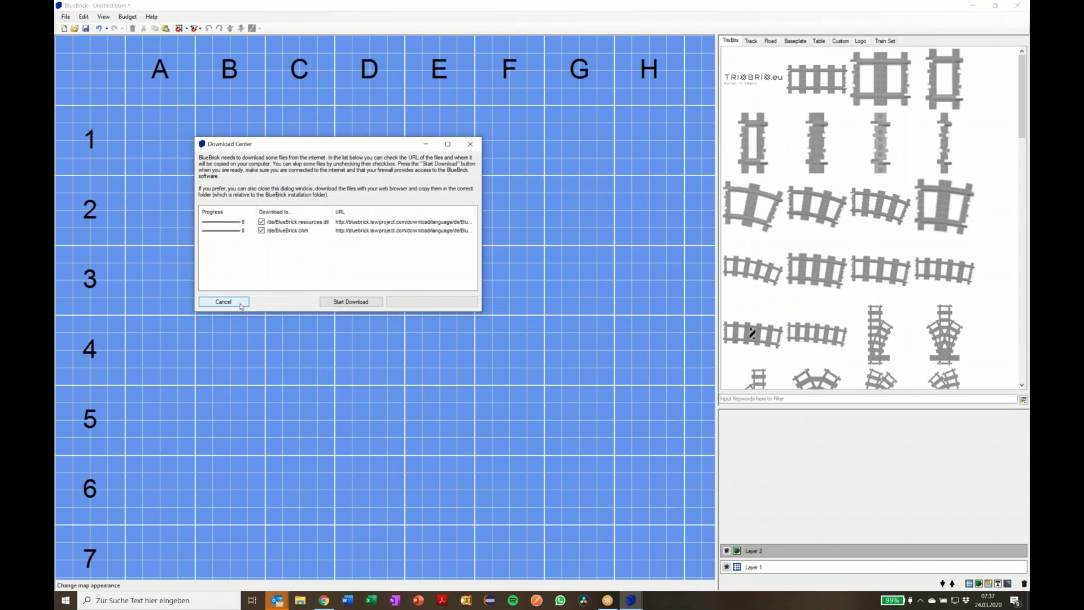
left_click(241, 305)
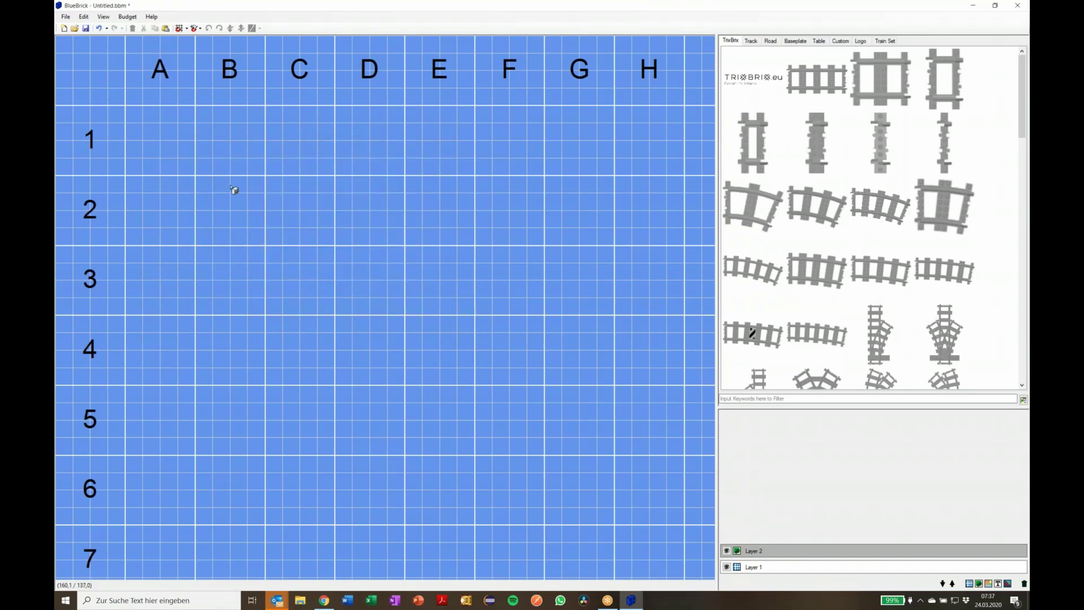
Set the color scheme to Classic (printer friendly), apply it to the current map, and decline the language file download
left_click(103, 18)
mouse_move(83, 16)
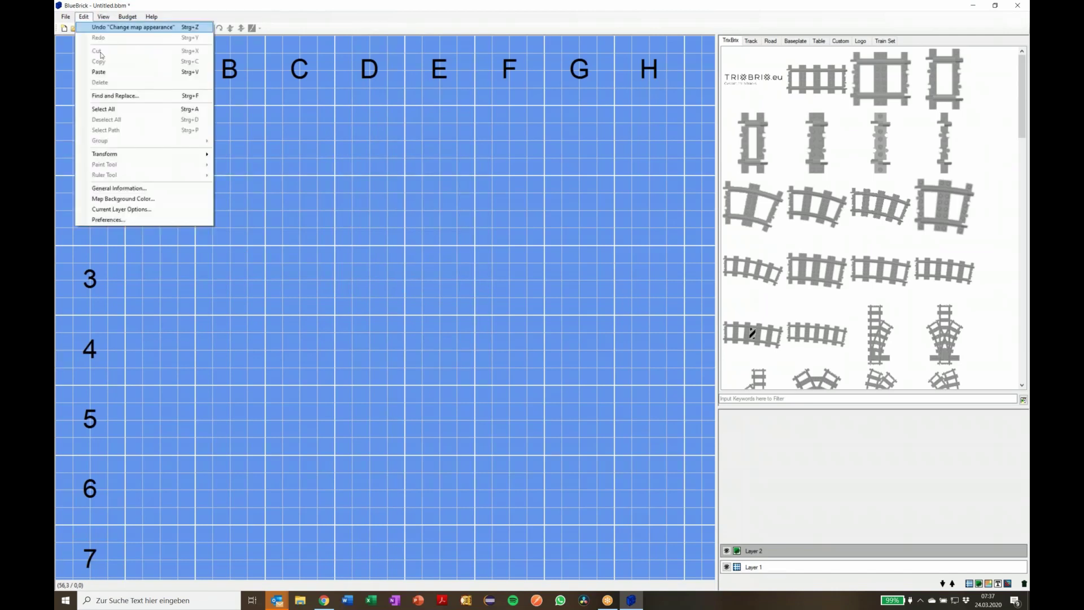
left_click(116, 220)
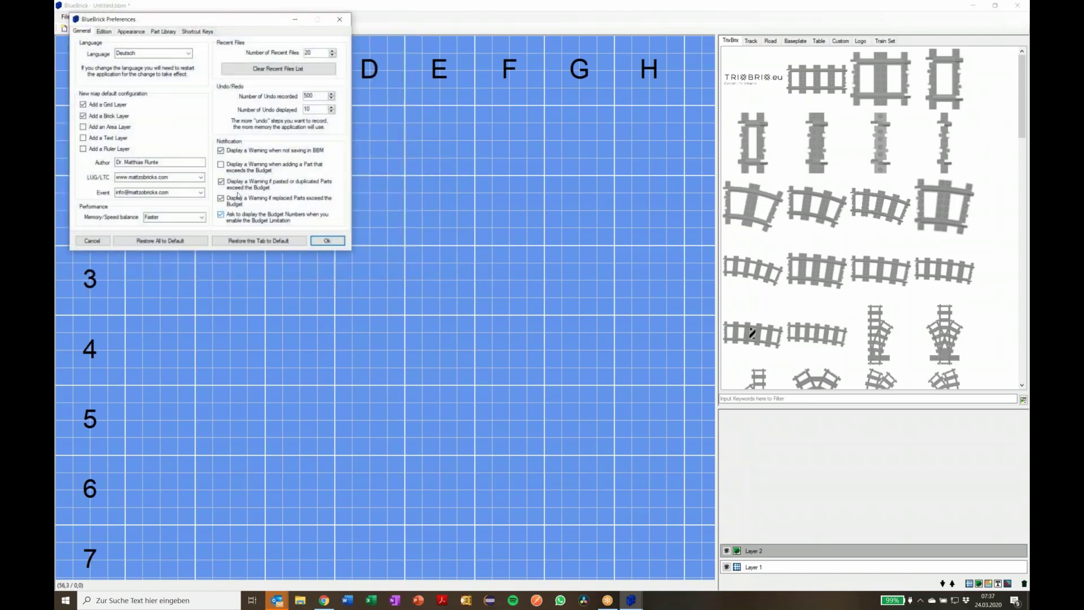
left_click(131, 32)
left_click(158, 85)
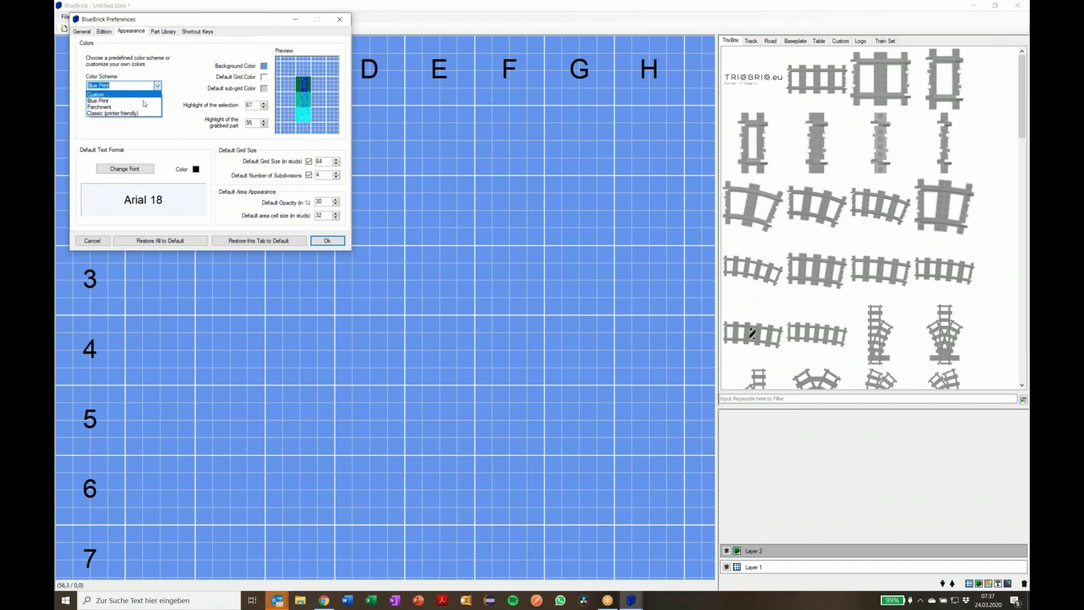
left_click(139, 113)
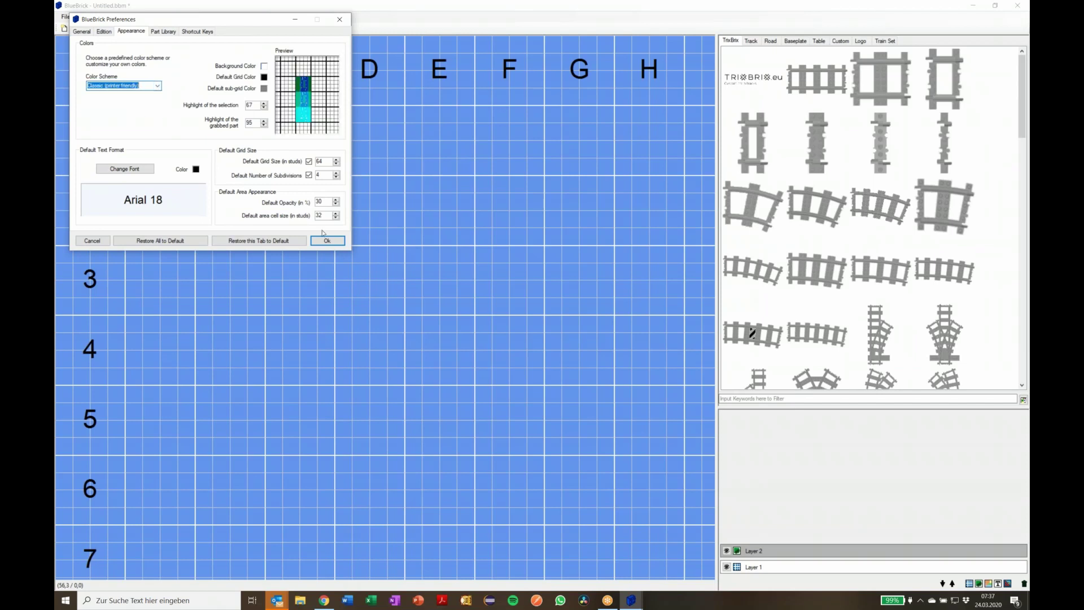
left_click(327, 241)
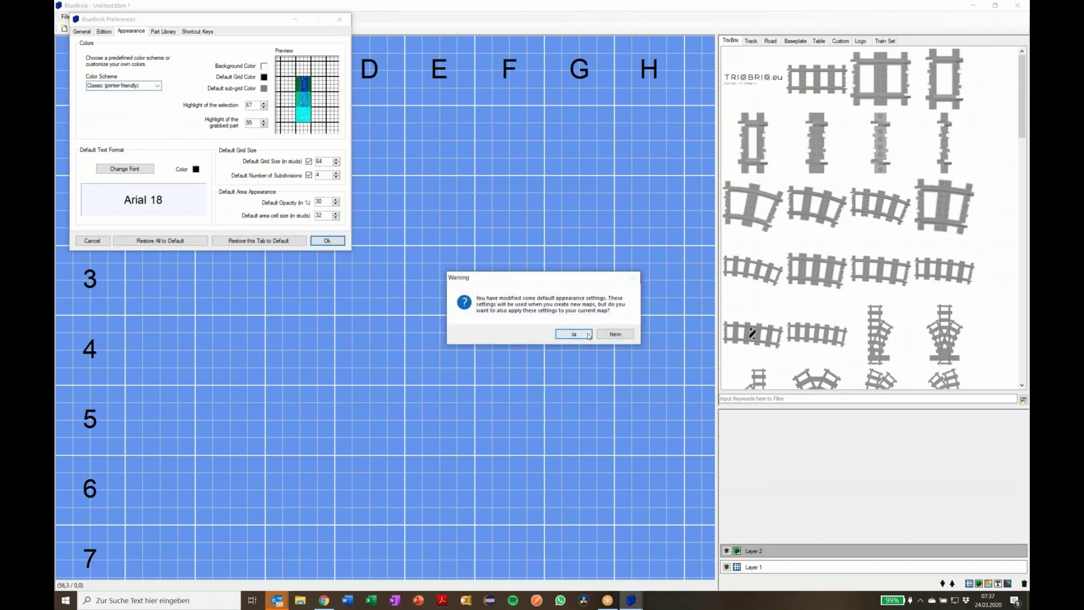
left_click(574, 334)
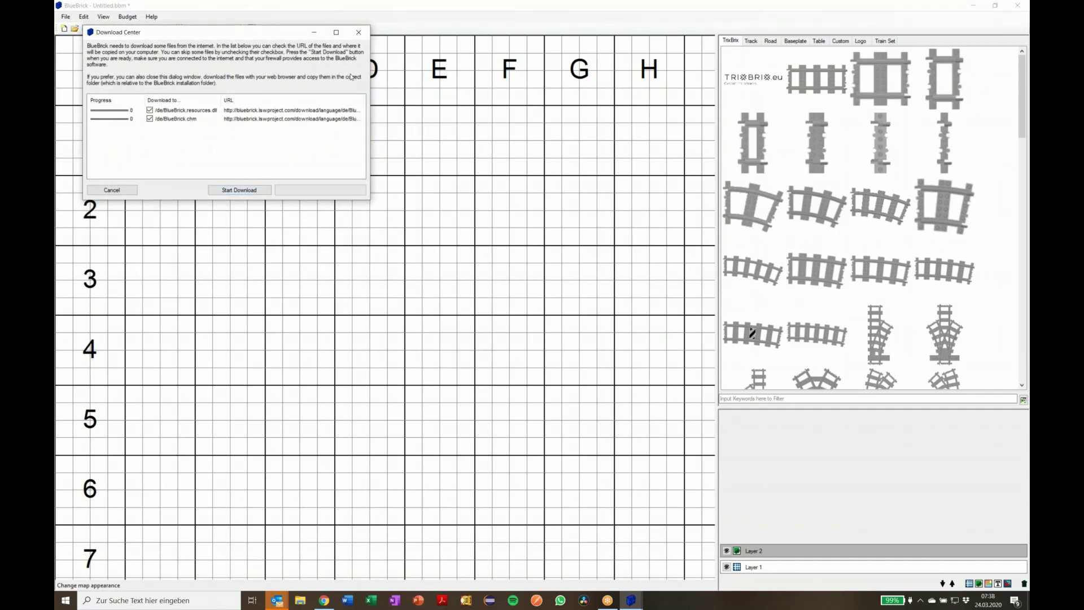
left_click(359, 34)
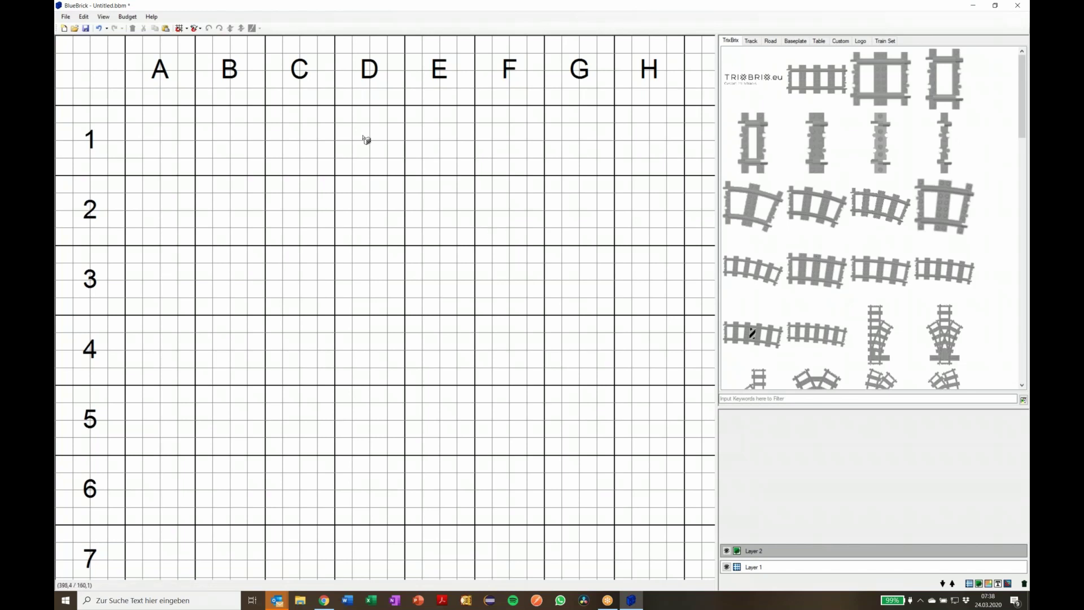
Move TrixBrix to the end of the tab order in the Part Library preferences
left_click(83, 16)
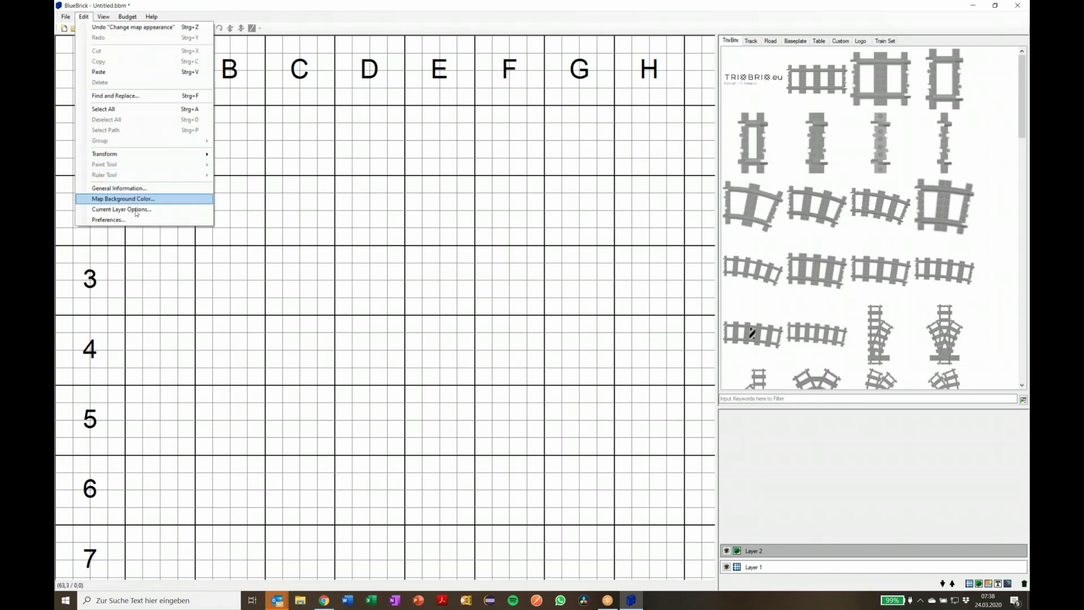
left_click(102, 220)
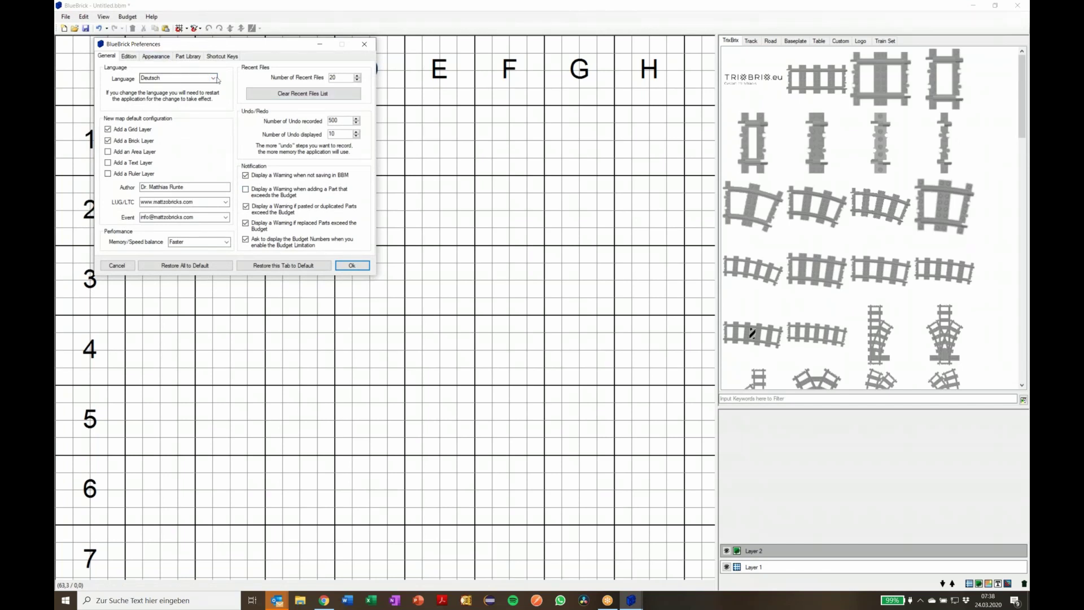
left_click(162, 57)
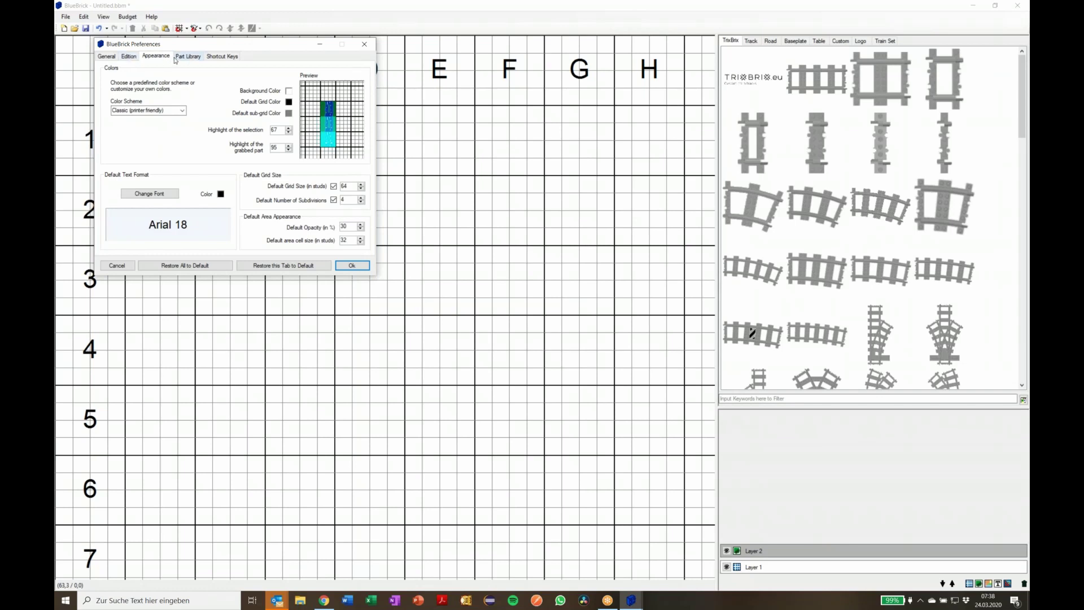
left_click(188, 57)
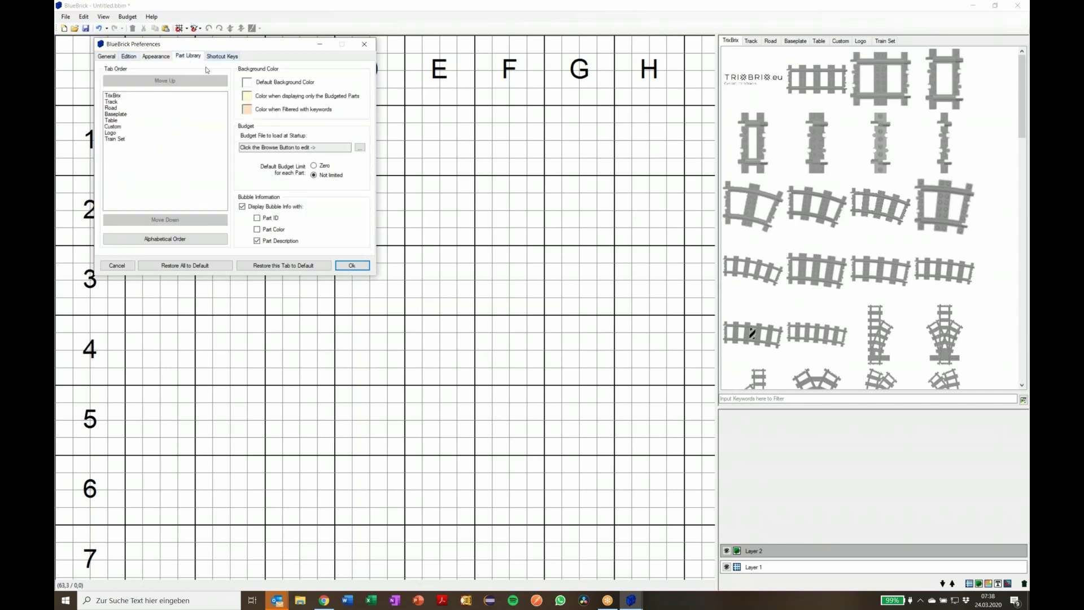
left_click(132, 96)
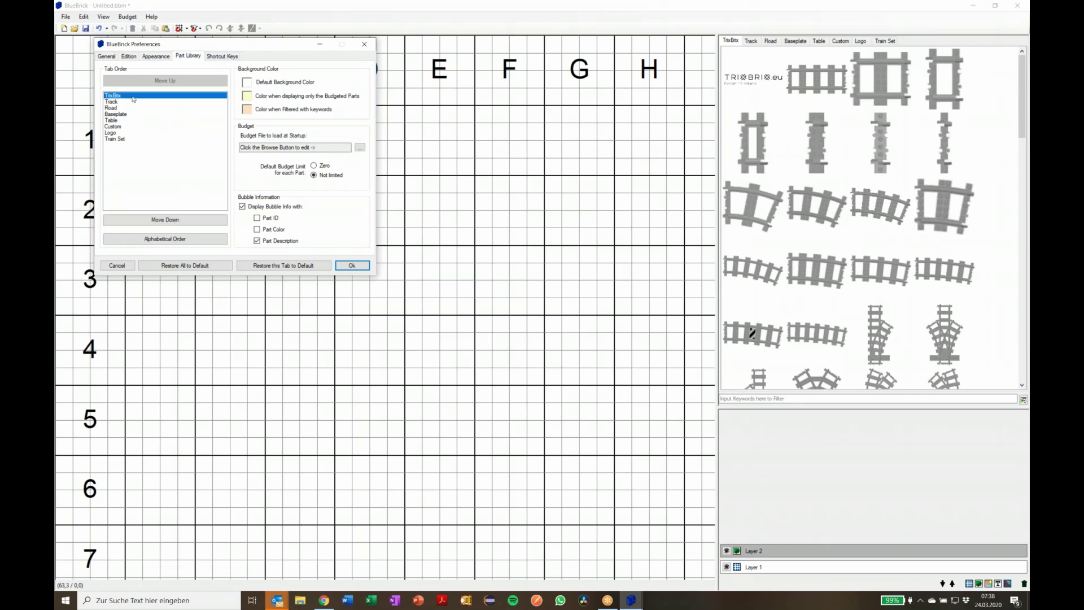
left_click(181, 220)
left_click(182, 220)
left_click(182, 220)
left_click(182, 221)
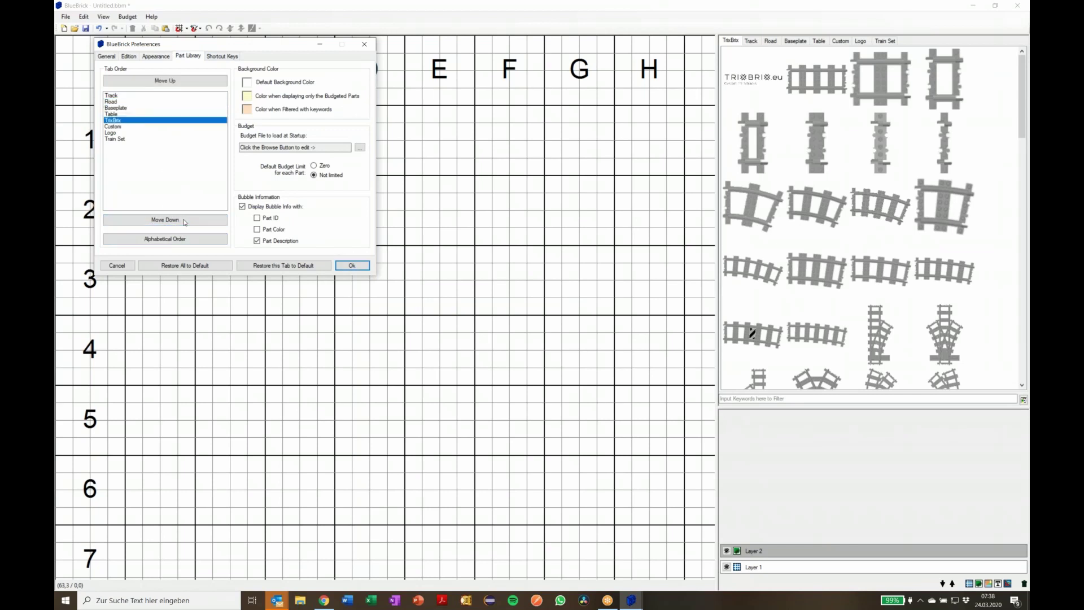
left_click(183, 221)
left_click(185, 222)
left_click(184, 222)
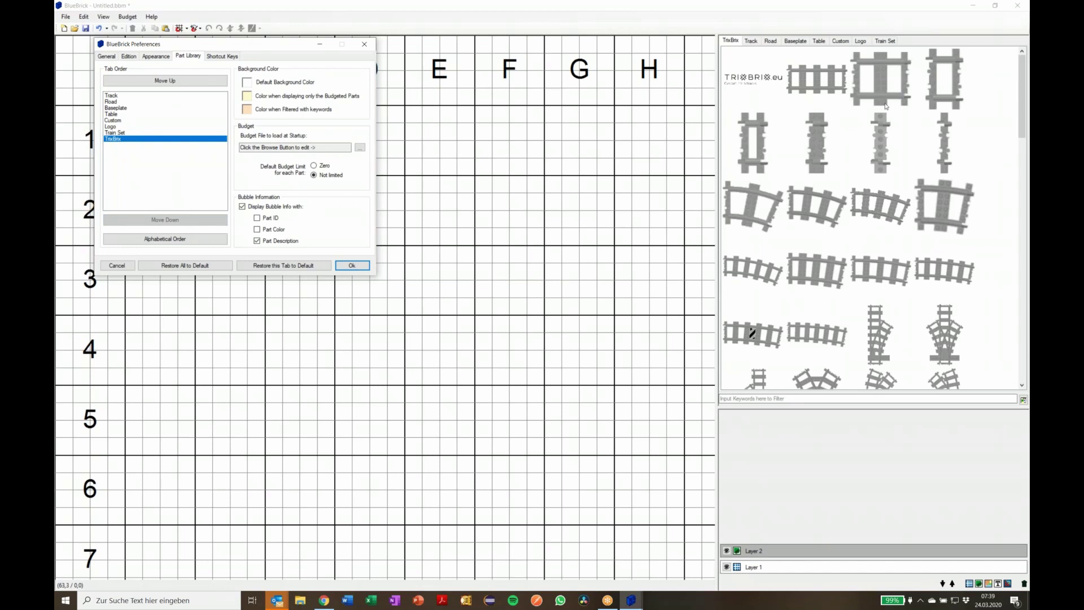
Move TrixBrix up to first place in the part library's tab order
left_click(191, 84)
left_click(191, 84)
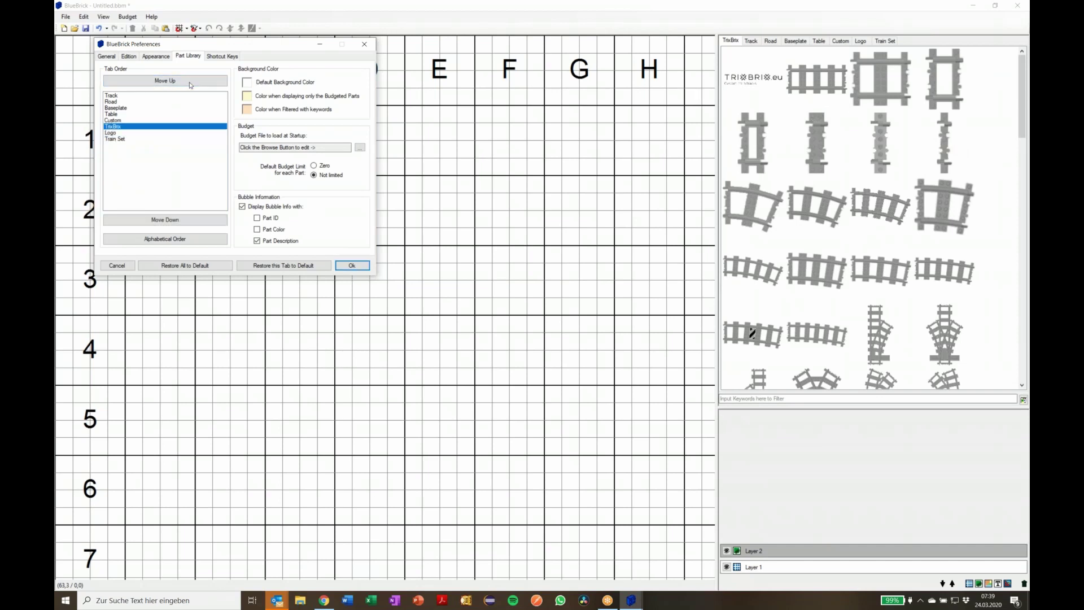
left_click(190, 83)
left_click(190, 83)
left_click(190, 83)
left_click(191, 83)
left_click(190, 82)
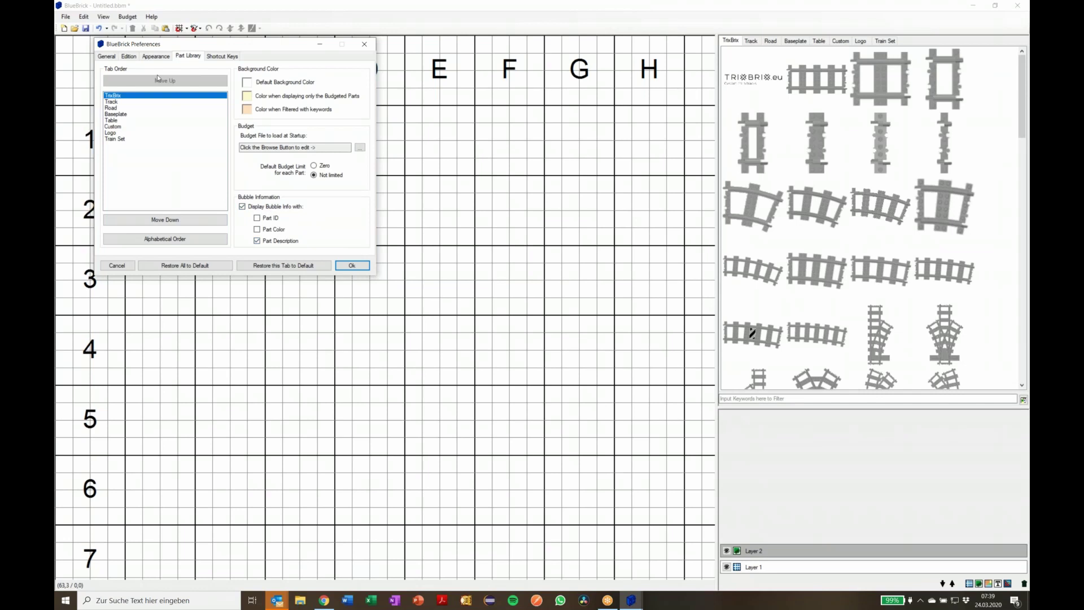
Try to set the interface language to Français, cancelling the language file download and declining the restart
left_click(133, 56)
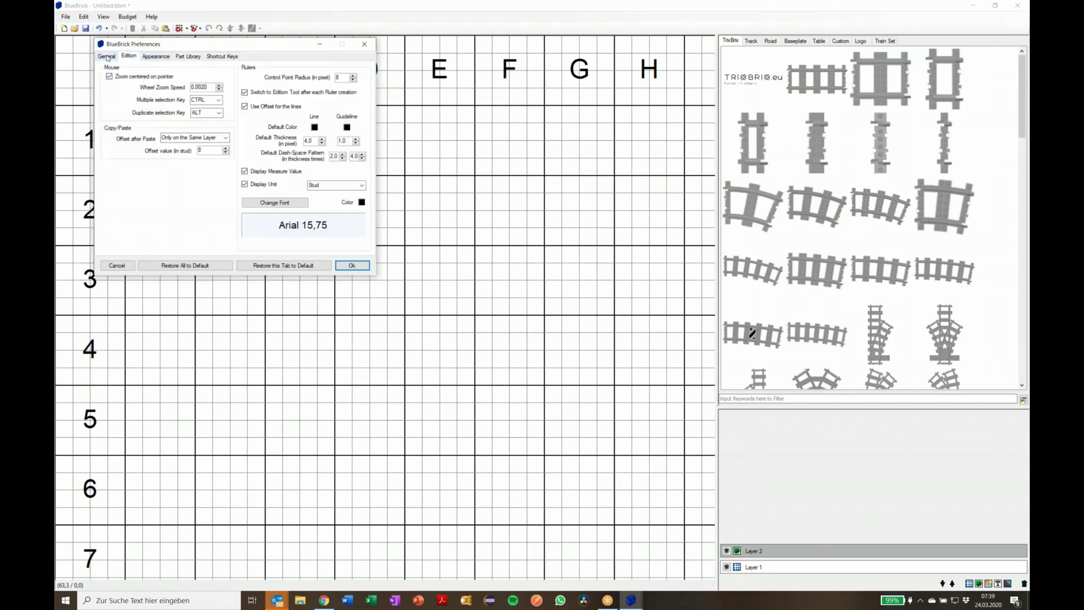
left_click(107, 56)
left_click(214, 79)
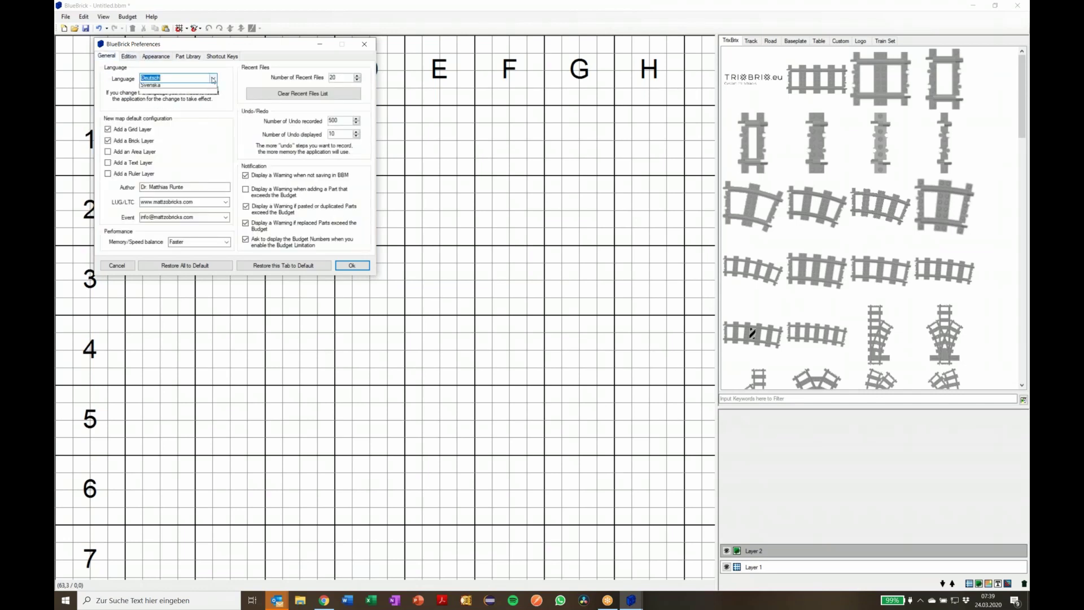
left_click(193, 94)
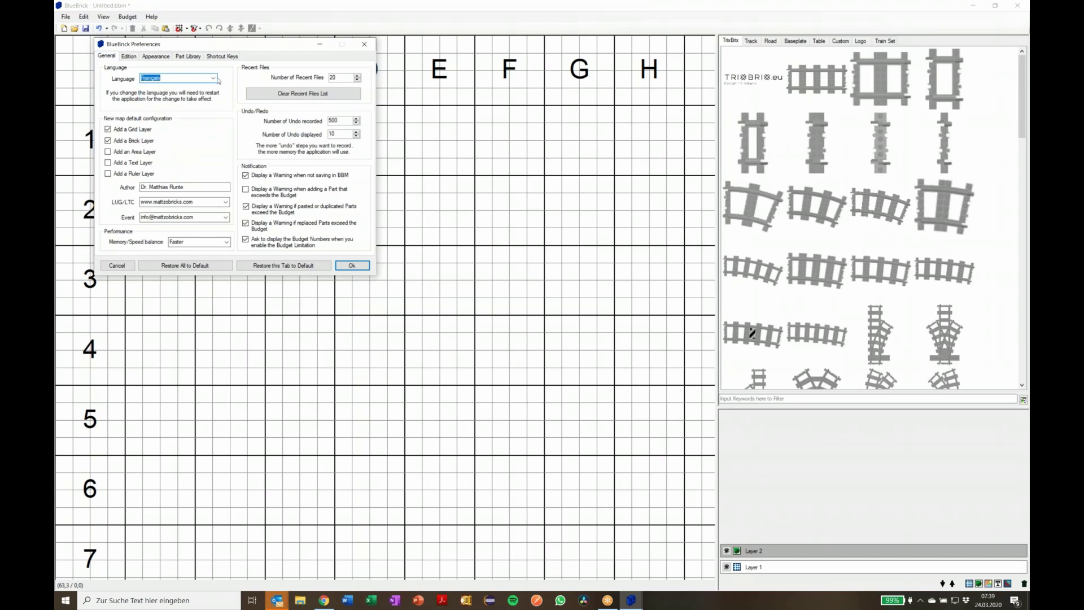
left_click(352, 265)
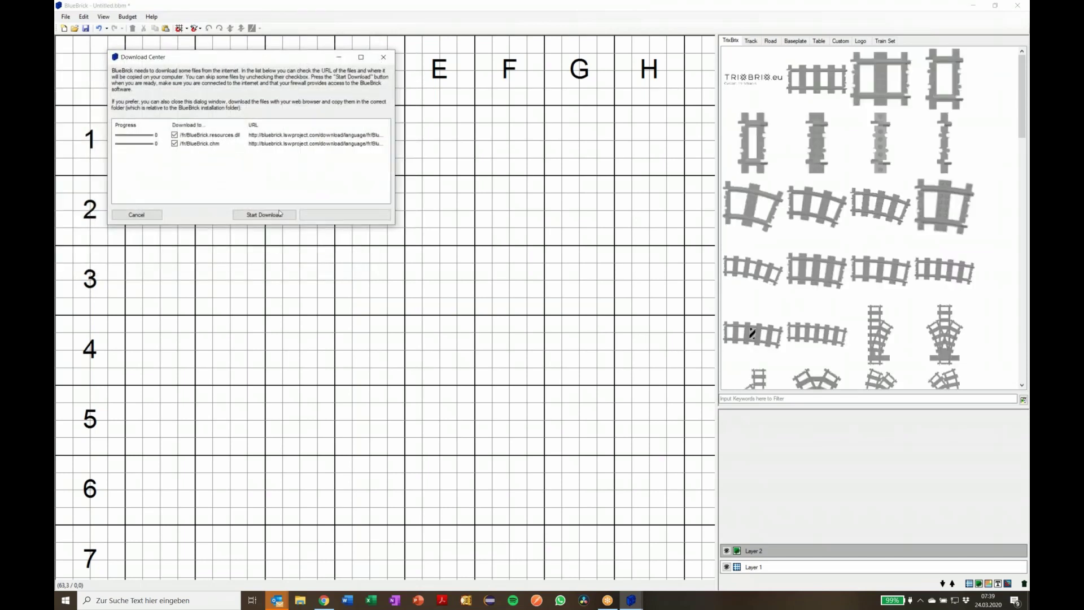
left_click(161, 218)
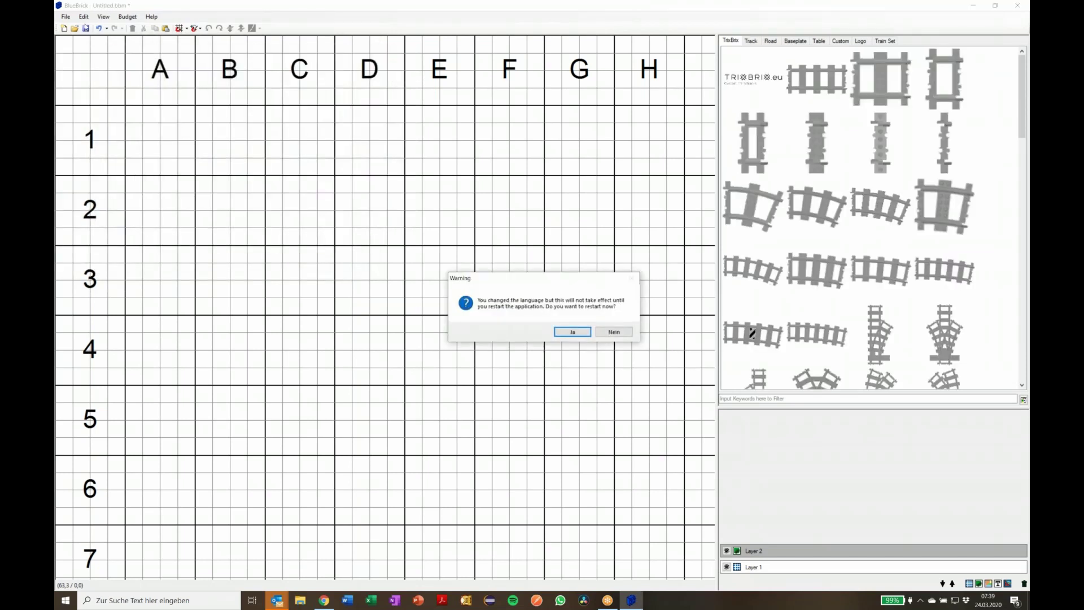
left_click(619, 332)
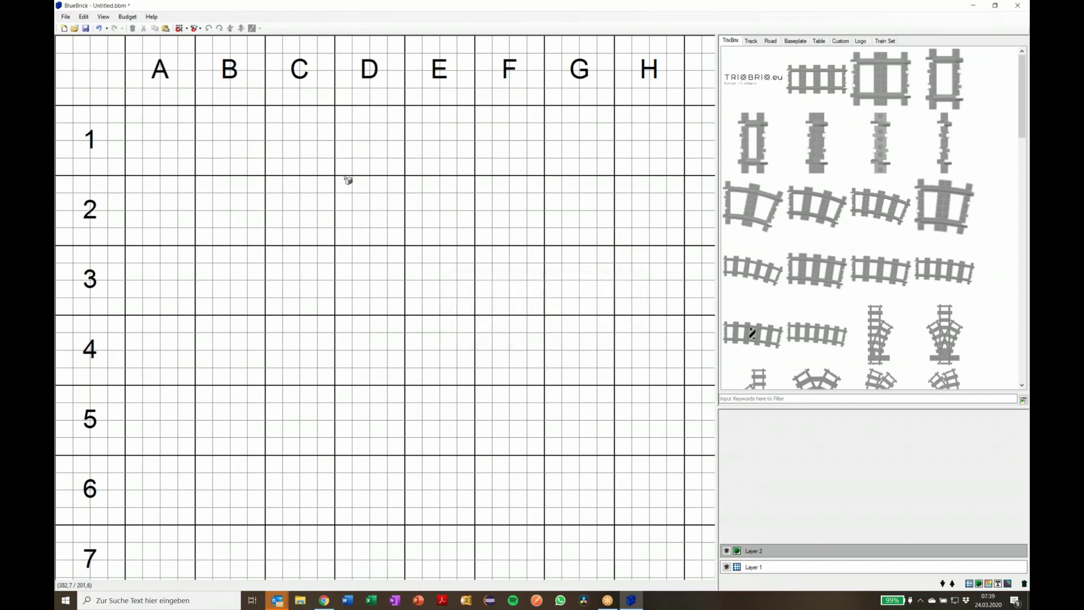
Set the interface language to Deutsch in the preferences and download the German language files
left_click(84, 17)
left_click(107, 219)
left_click(238, 103)
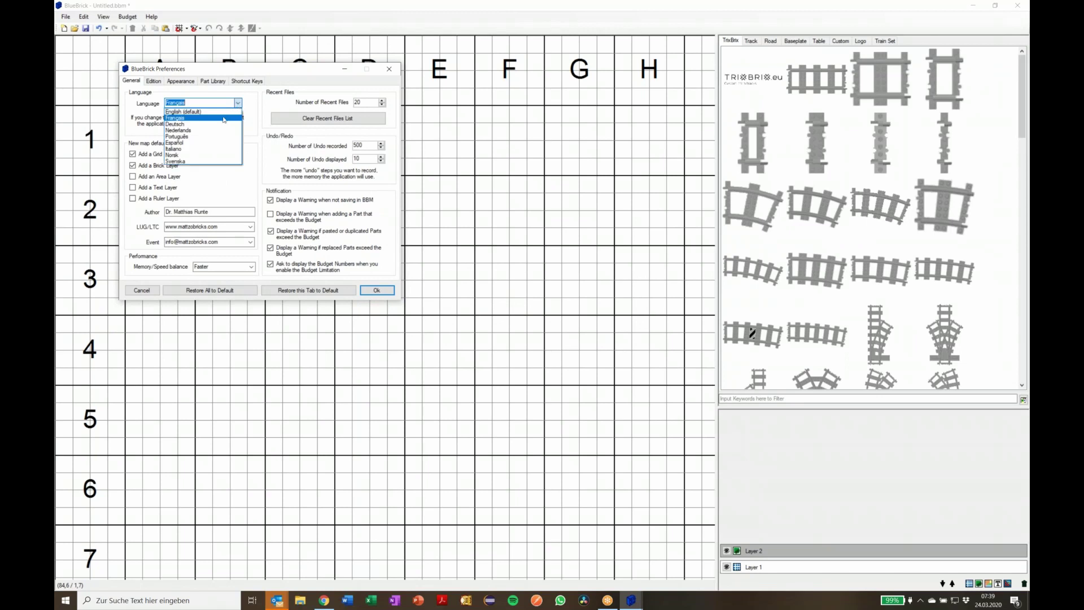
left_click(225, 114)
left_click(377, 290)
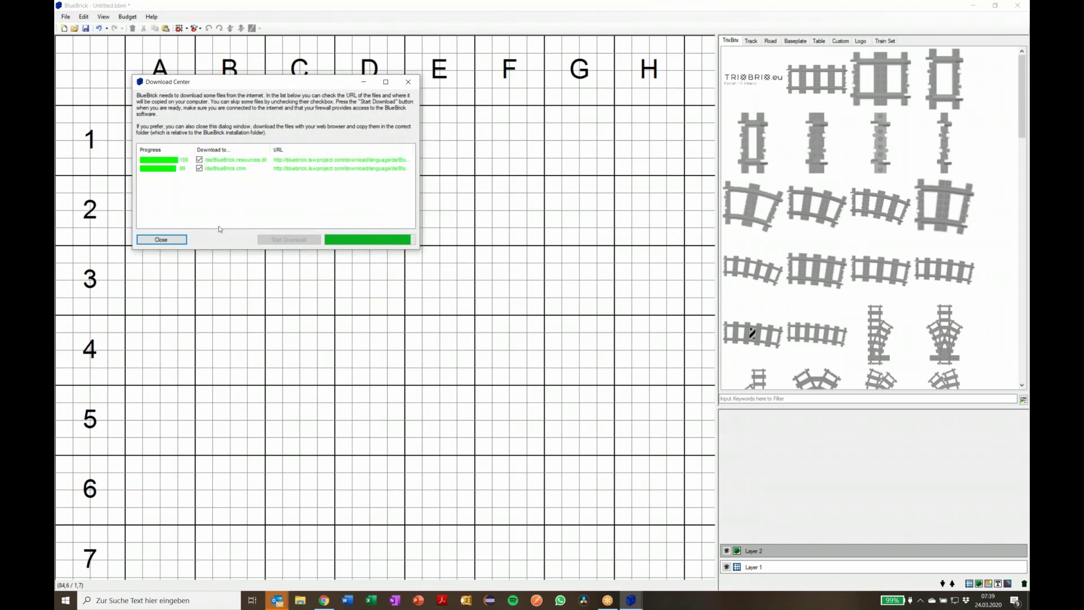
left_click(162, 239)
Restart the application to apply the new language, abandoning the save of the current map
left_click(585, 332)
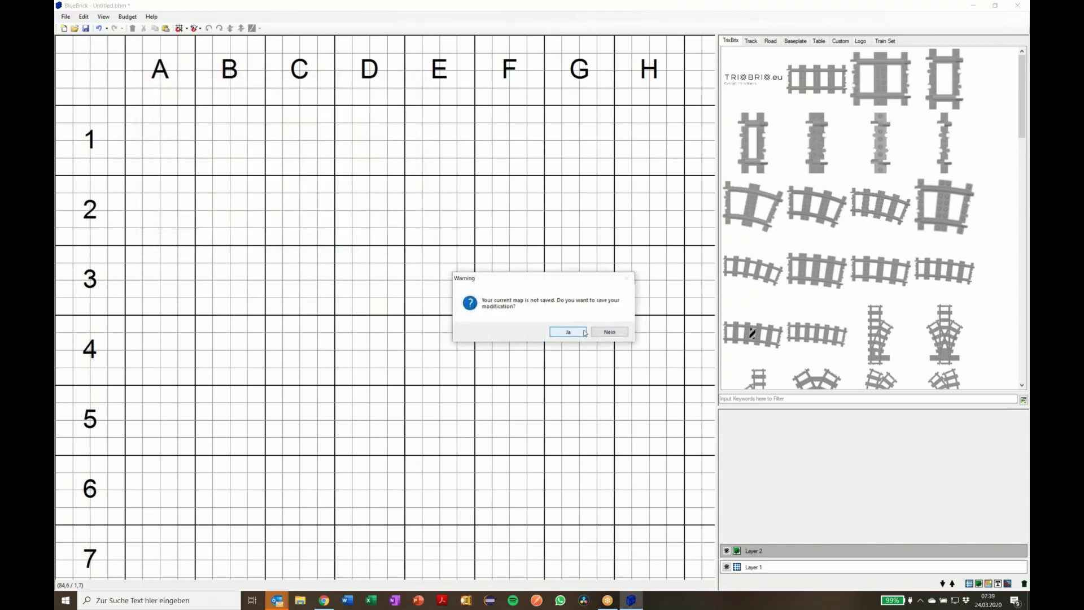
left_click(577, 333)
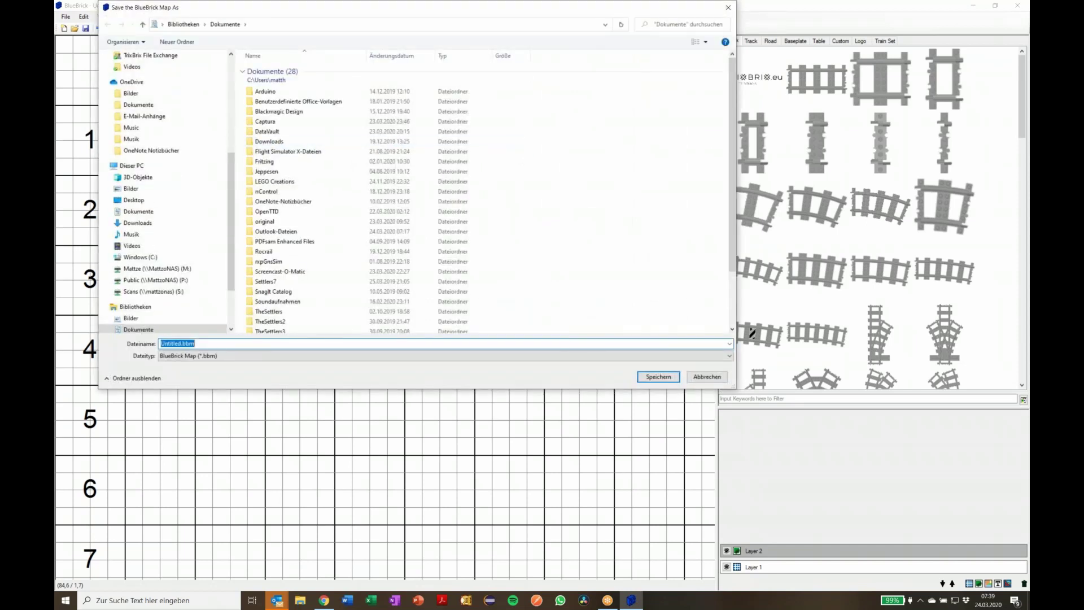
left_click(729, 8)
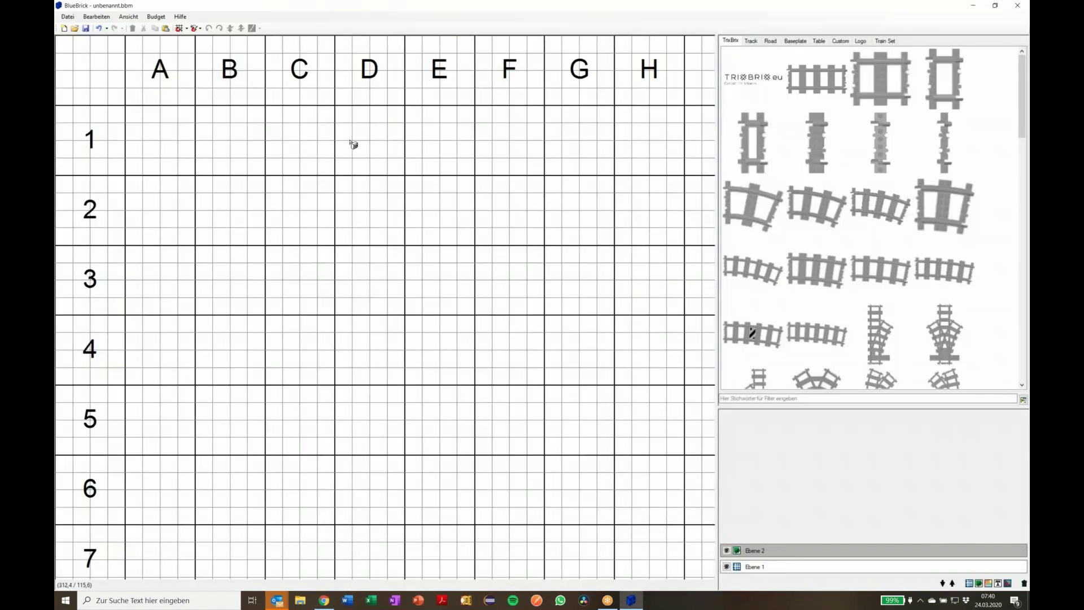
Review the German preferences for Bearbeitung, Aussehen and Teilebibliothek, including the TrixBrix entry in the tab order
left_click(105, 21)
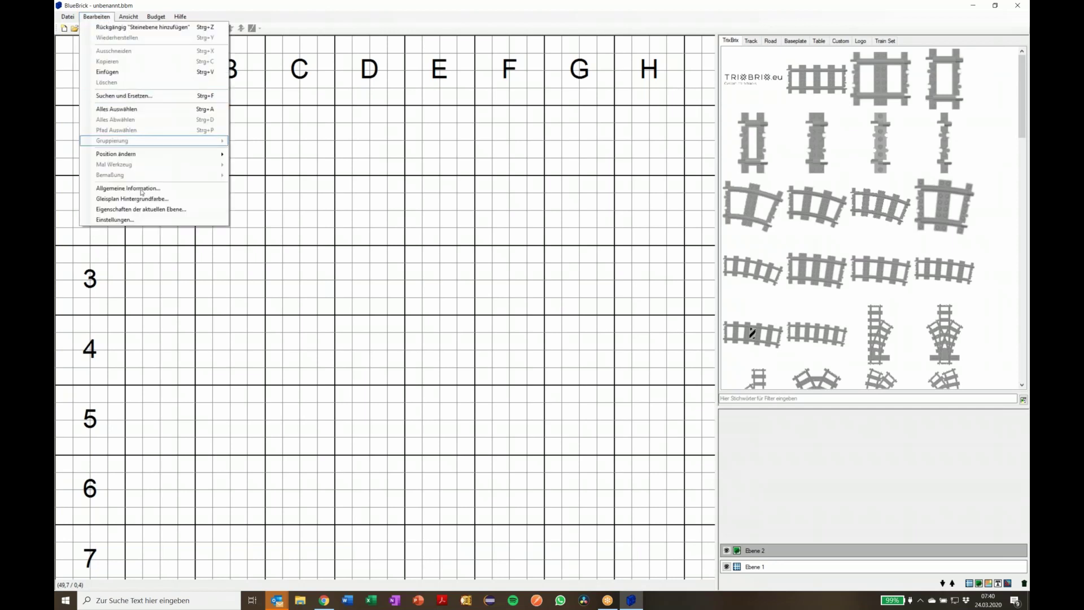
left_click(145, 223)
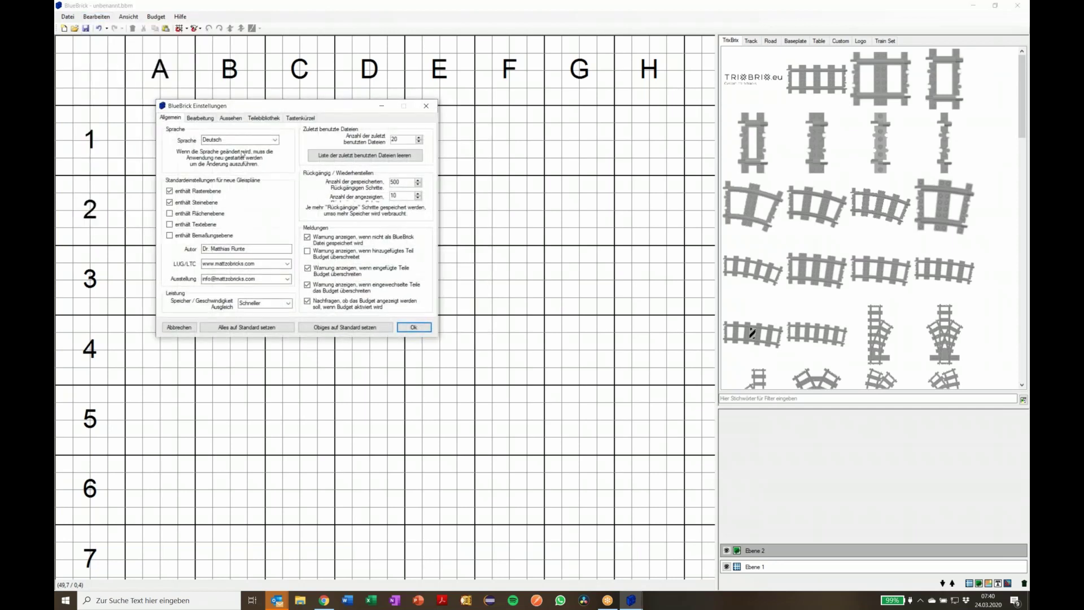
left_click(205, 121)
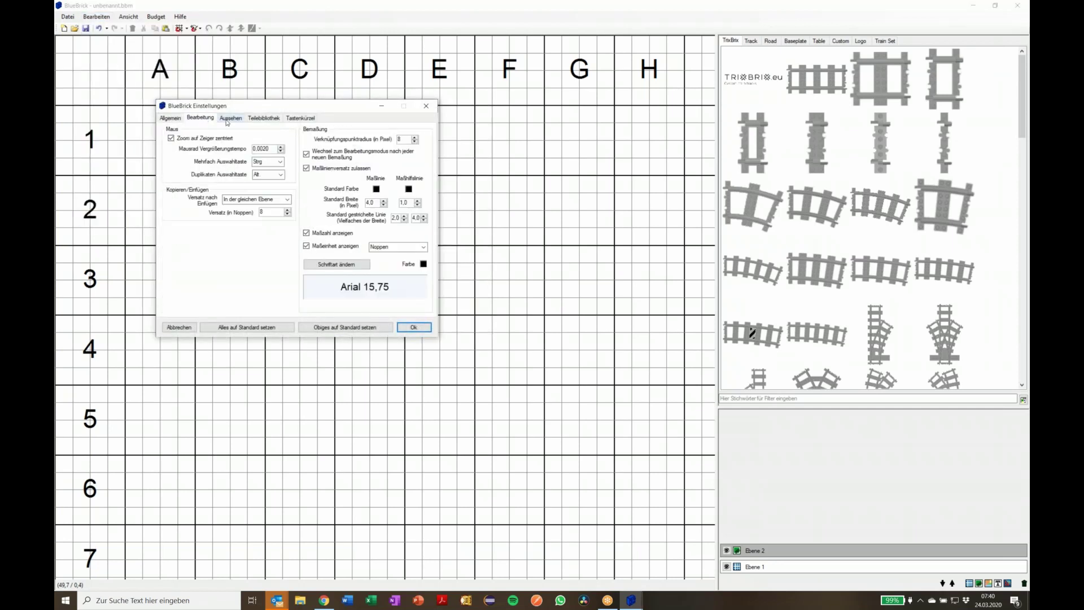
left_click(230, 119)
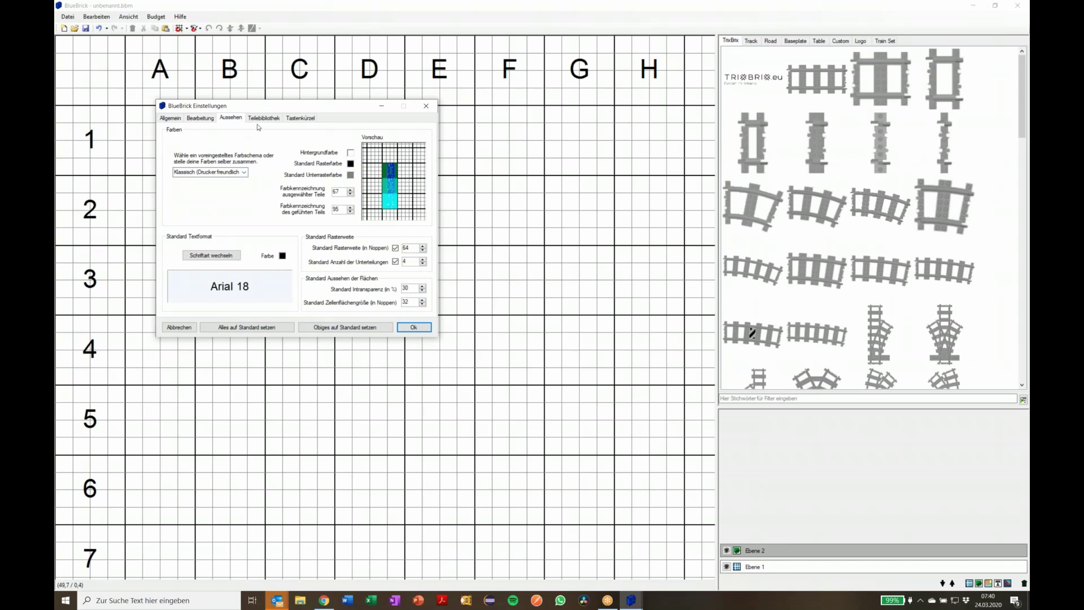
left_click(263, 119)
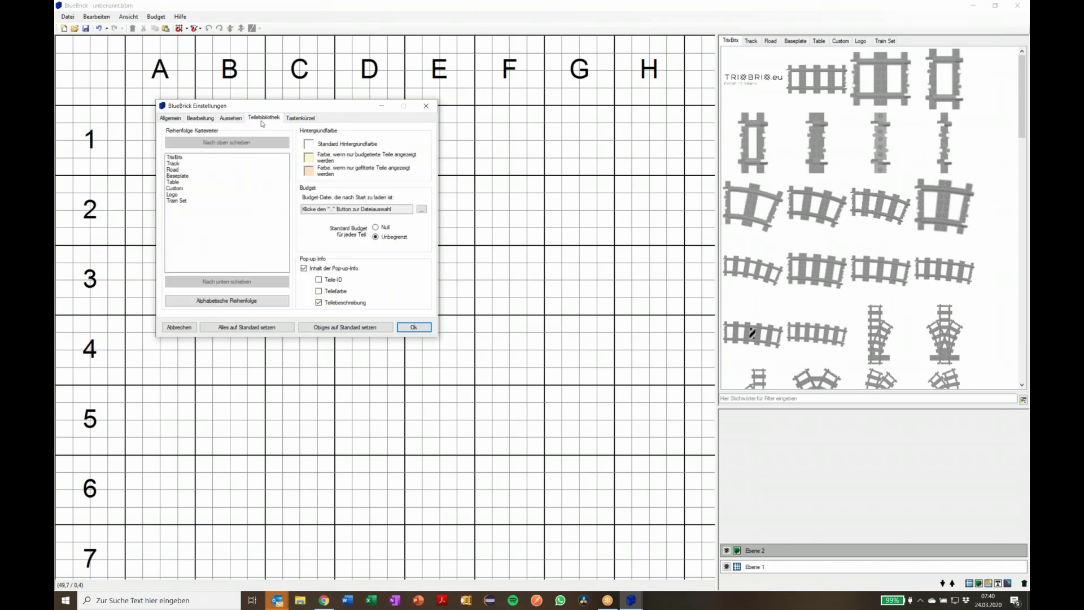
left_click(178, 158)
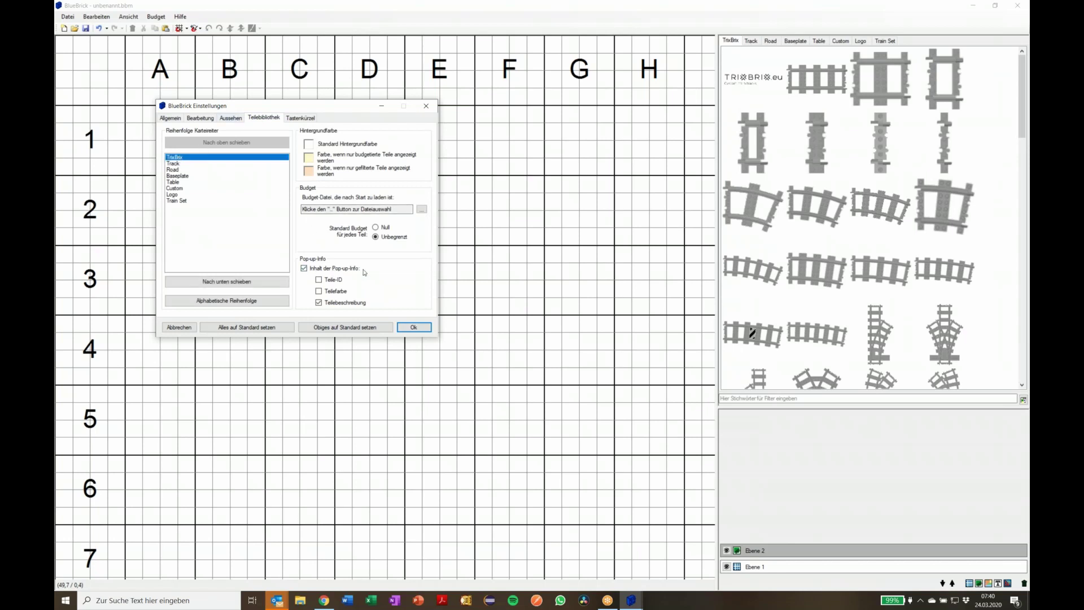
left_click(420, 327)
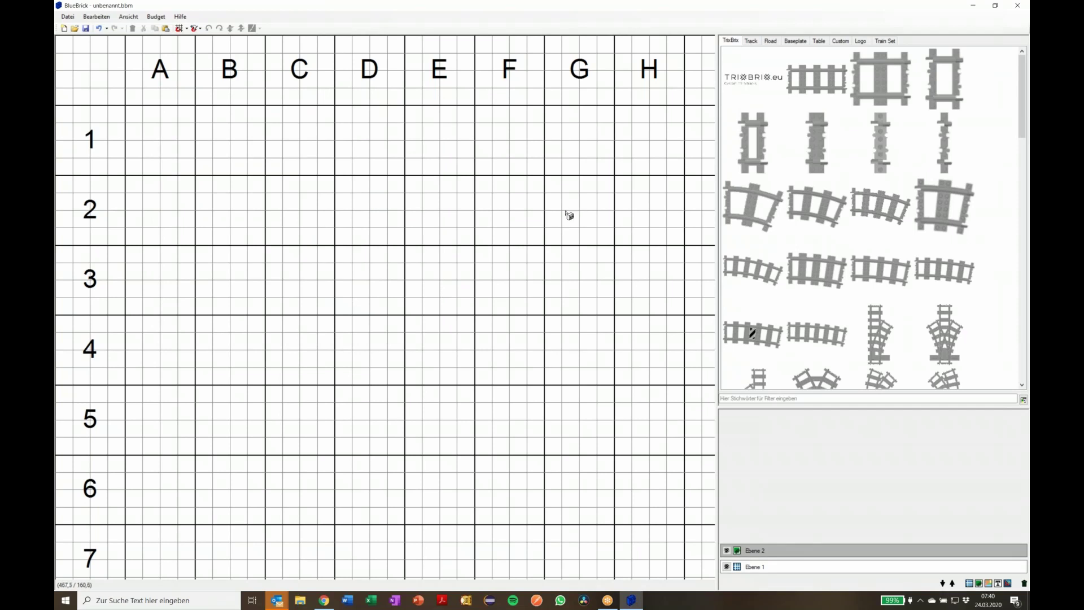
Switch to the track planning page in Chrome, highlight instruction 9 about a simple practice layout, and return to BlueBrick
key("alt+Tab")
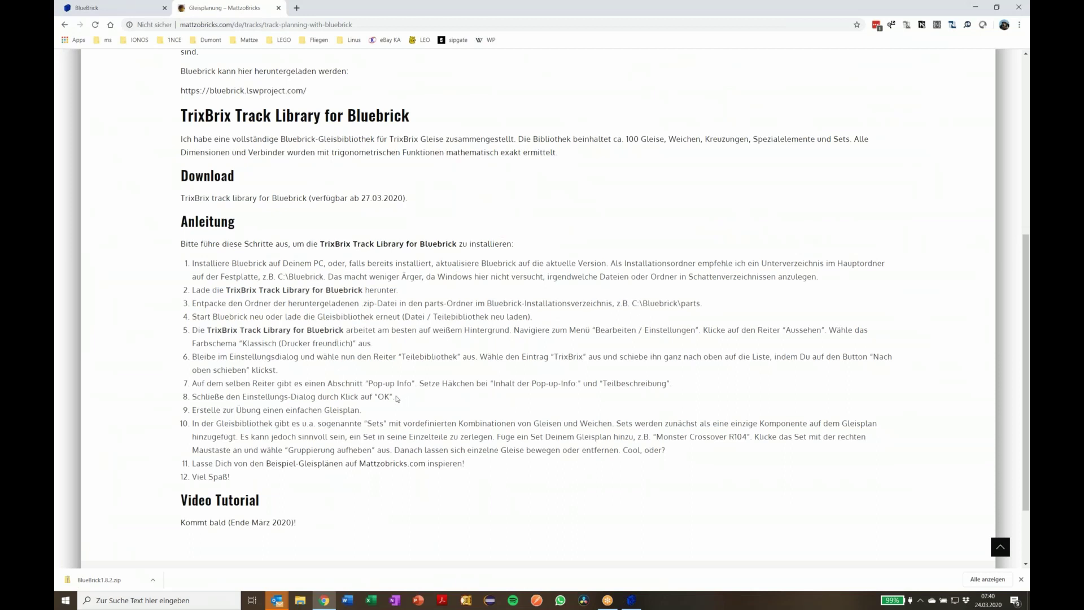
mouse_move(395, 397)
left_mouse_down()
mouse_move(225, 397)
mouse_move(200, 411)
mouse_move(389, 411)
left_mouse_up()
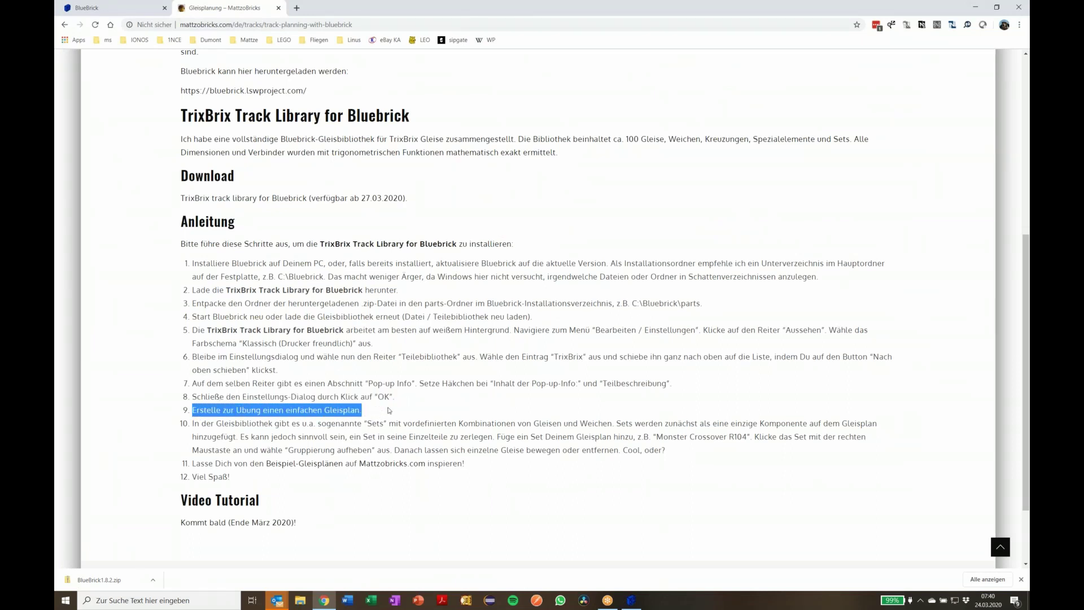
key("alt+Tab")
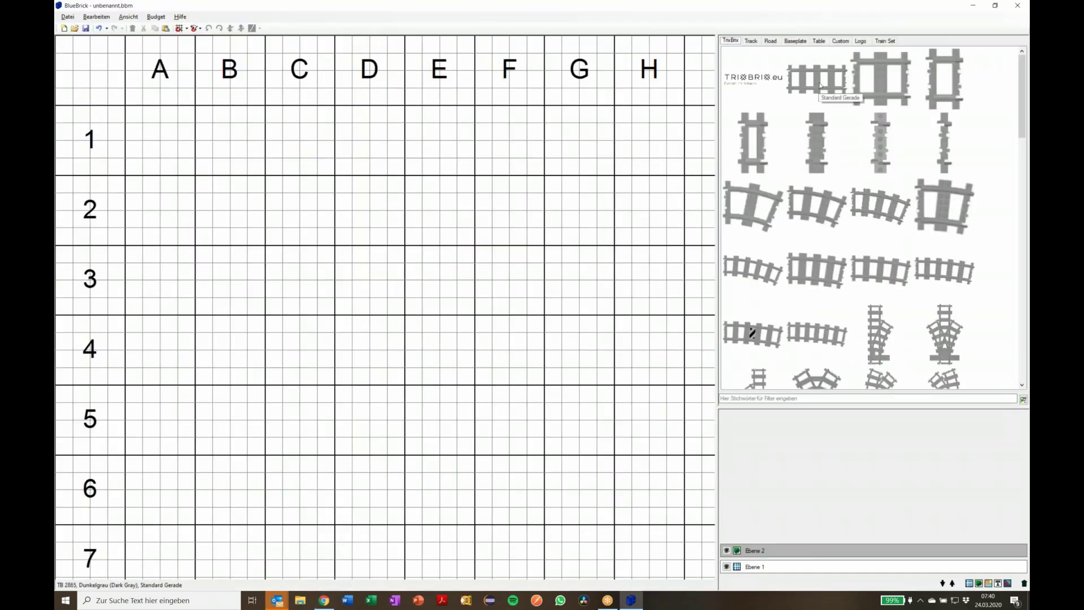
Place a TrixBrix Standard Gerade straight track on the map in grid cell D1
scroll(821, 85, "down", 3)
scroll(821, 86, "up", 3)
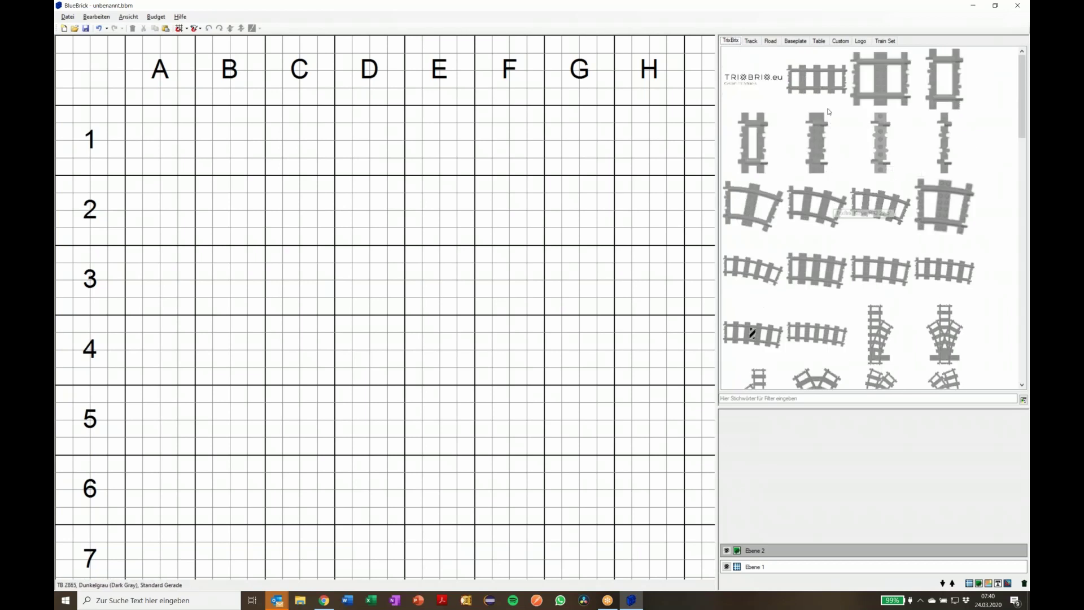
left_click_drag(824, 80, 351, 165)
scroll(361, 159, "up", 5)
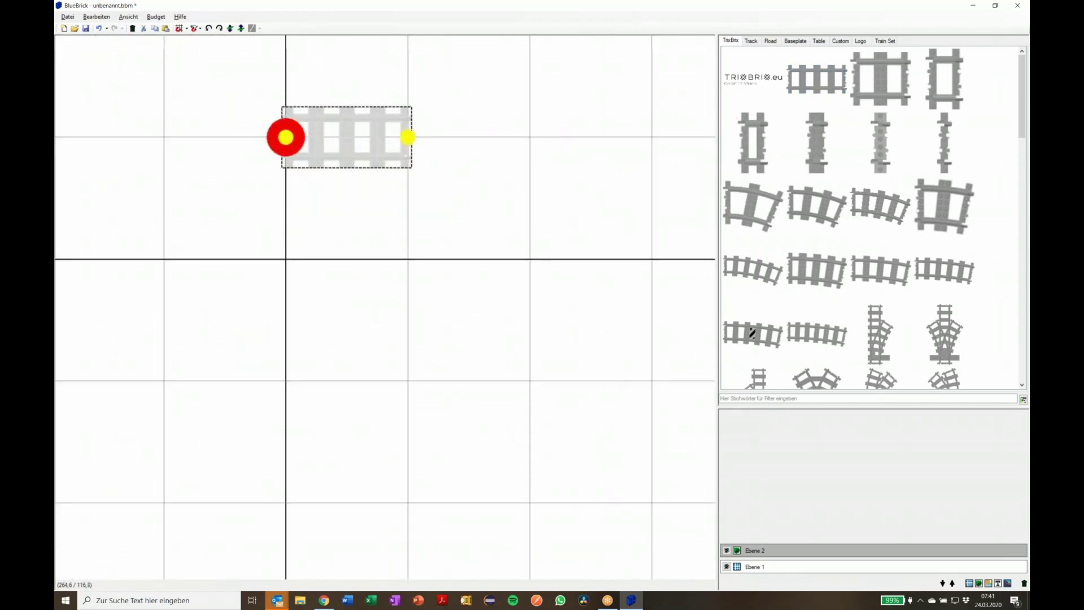
left_click(482, 148)
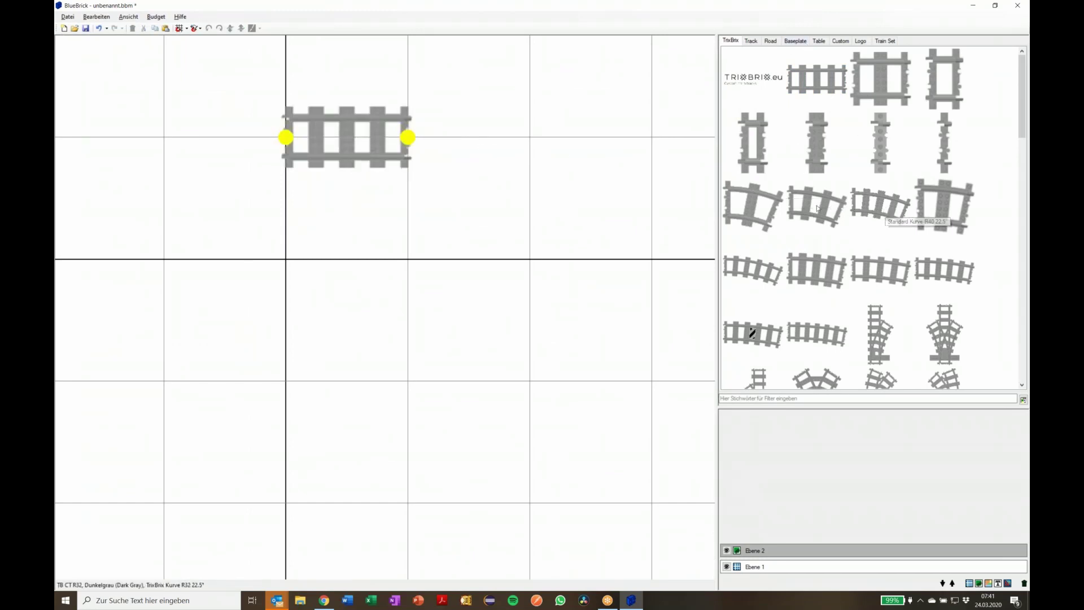
Attach eight Standard Kurve R40 22.5° tracks to the straight's right end to form a half circle
left_click(872, 206)
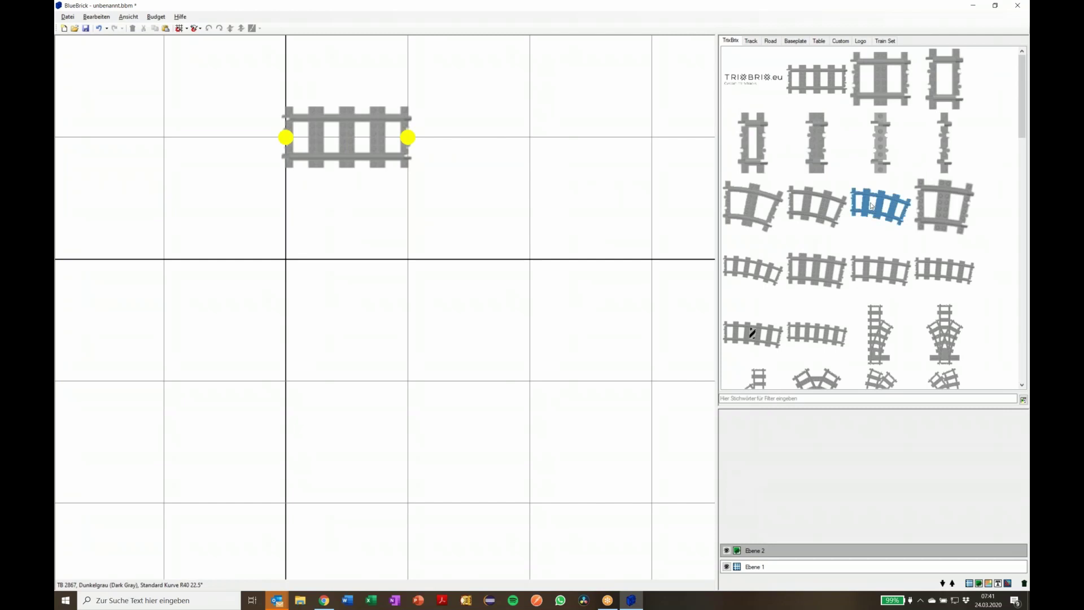
mouse_move(872, 206)
left_mouse_down()
mouse_move(700, 206)
mouse_move(511, 169)
mouse_move(489, 151)
left_mouse_up()
left_click(893, 214)
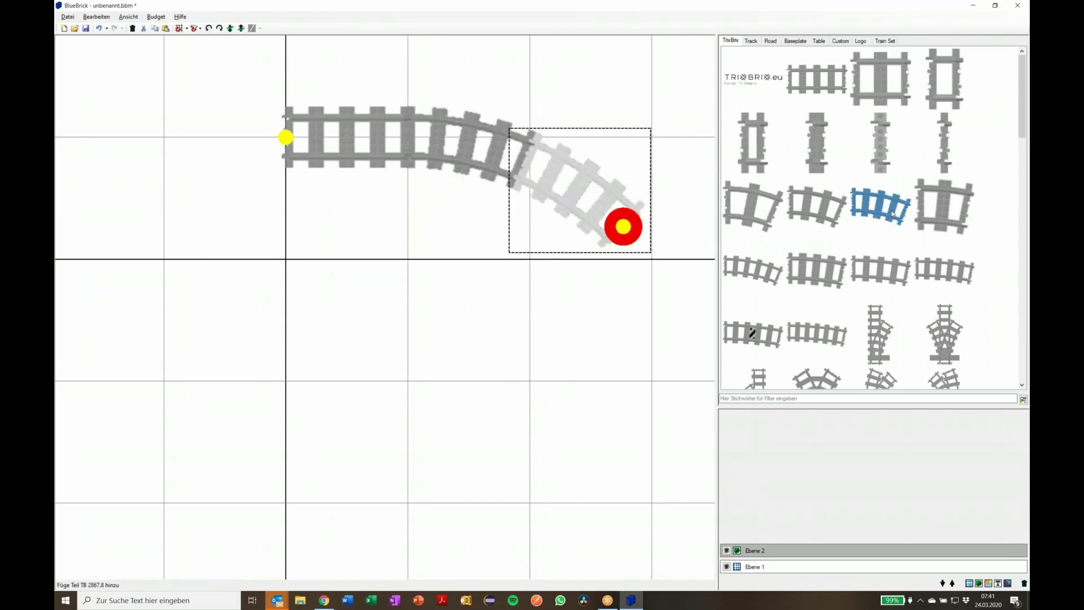
left_click(893, 213)
left_click(892, 213)
left_click(893, 214)
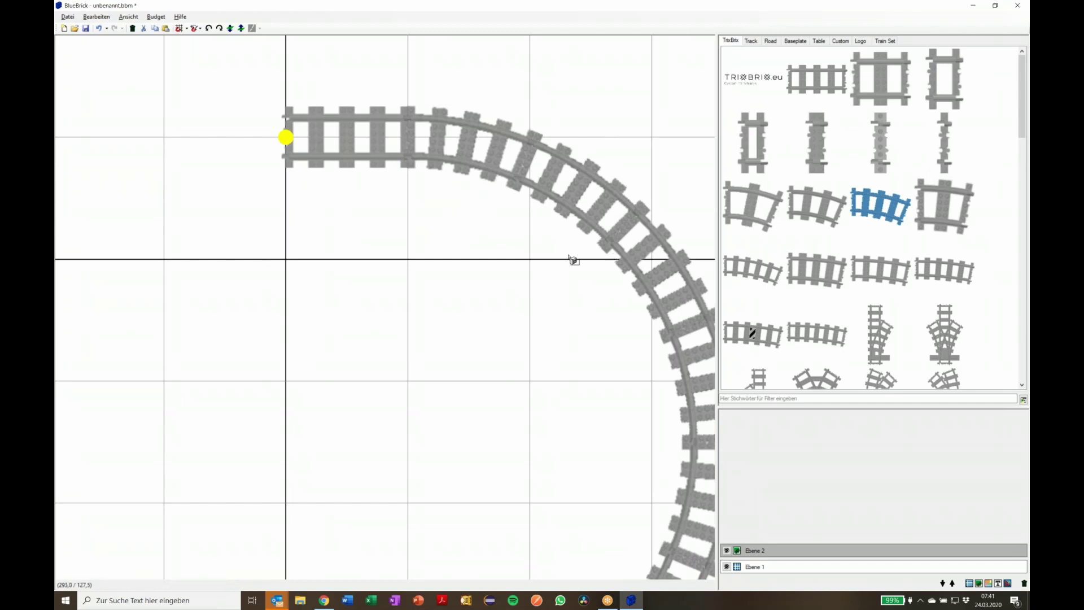
left_click(551, 289)
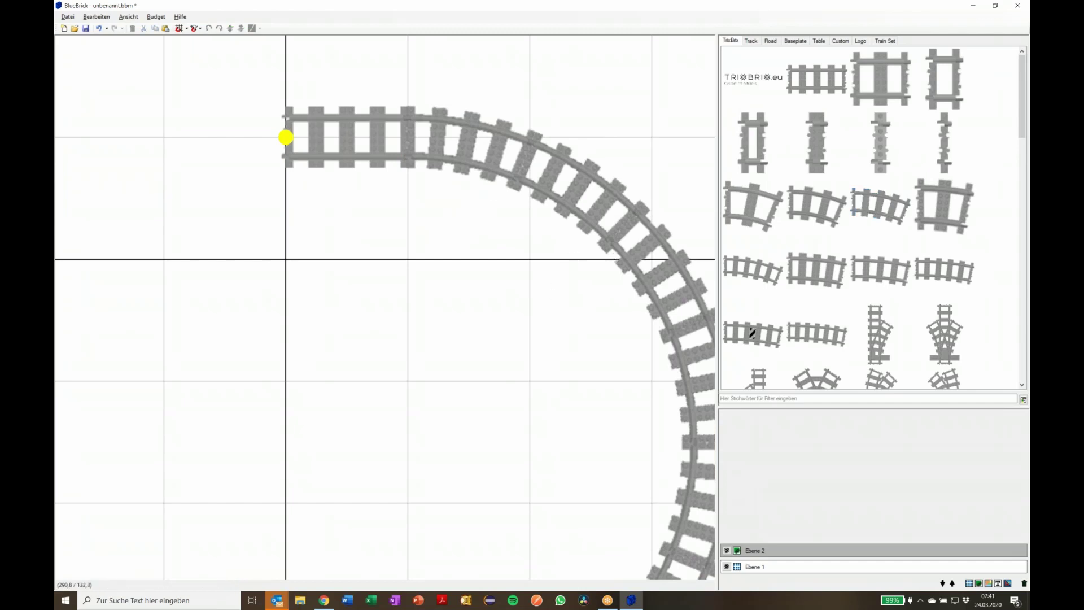
scroll(544, 346, "down", 4)
left_click_drag(544, 346, 476, 233)
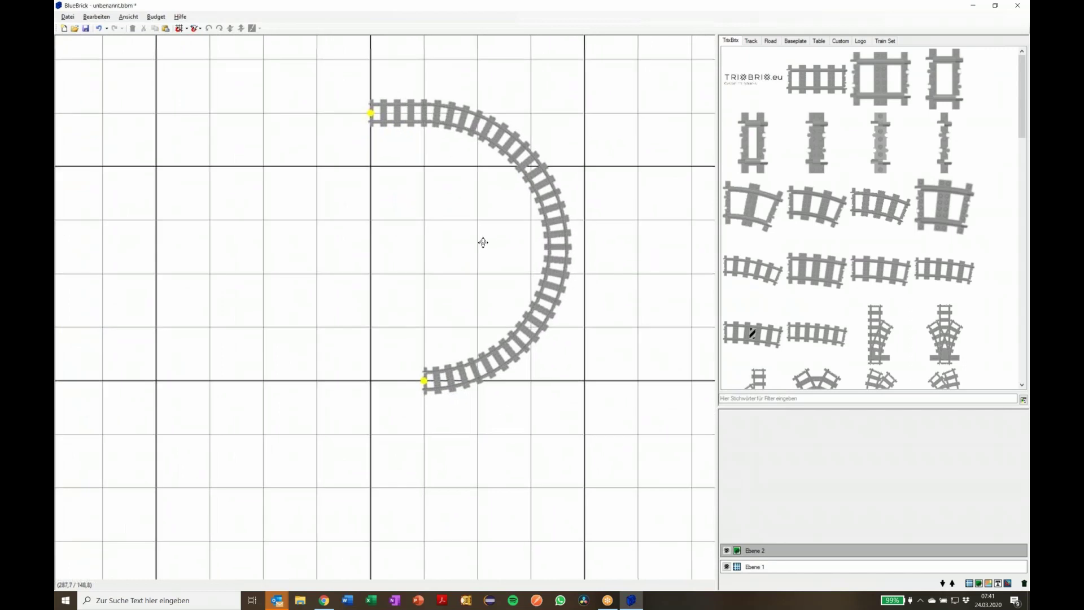
Close the oval by adding one Standard Gerade and eight Standard Kurve R40 22.5° tracks from the half circle's lower end
double_click(817, 91)
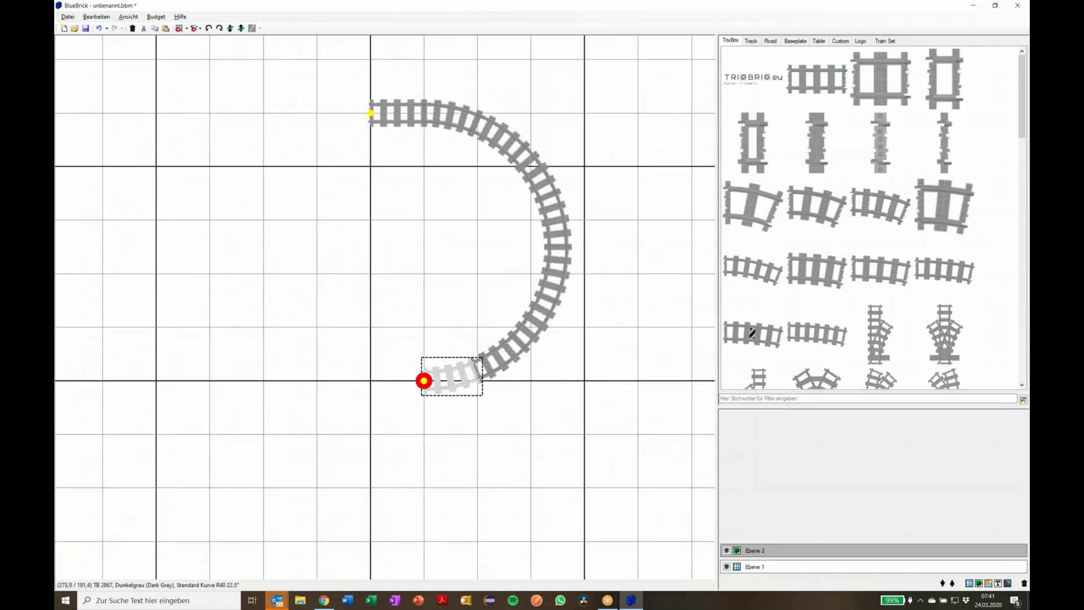
double_click(817, 79)
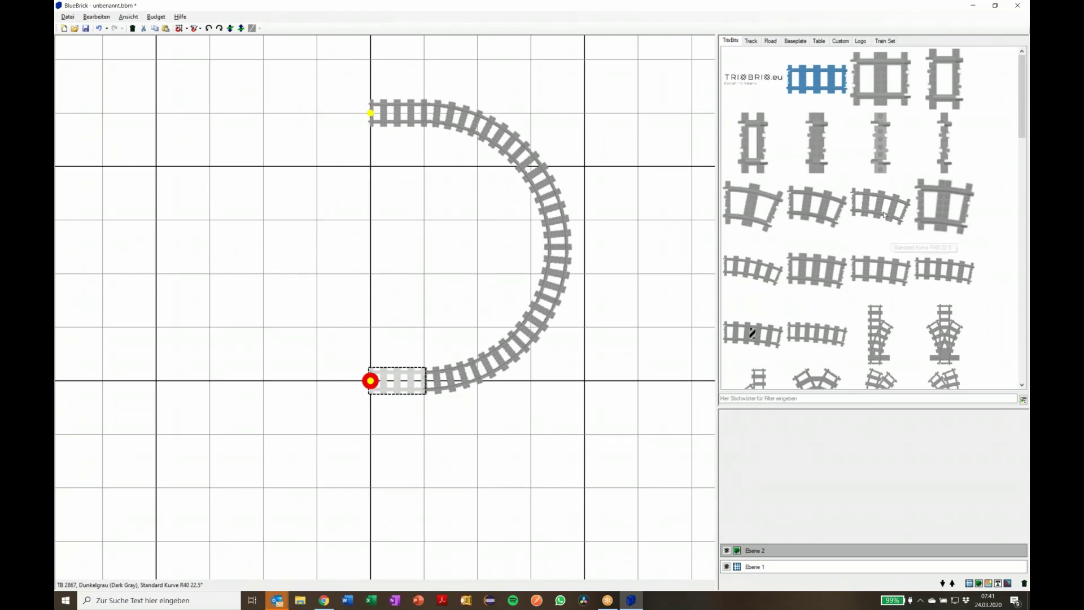
double_click(885, 215)
double_click(885, 215)
double_click(885, 215)
double_click(884, 215)
double_click(885, 215)
double_click(884, 215)
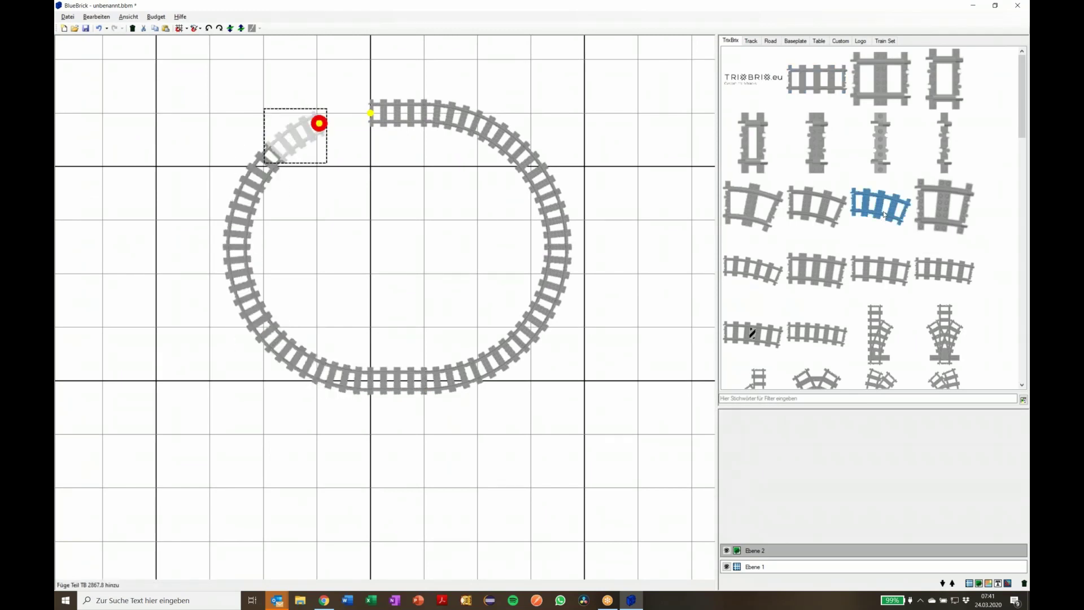
double_click(884, 215)
left_click(710, 259)
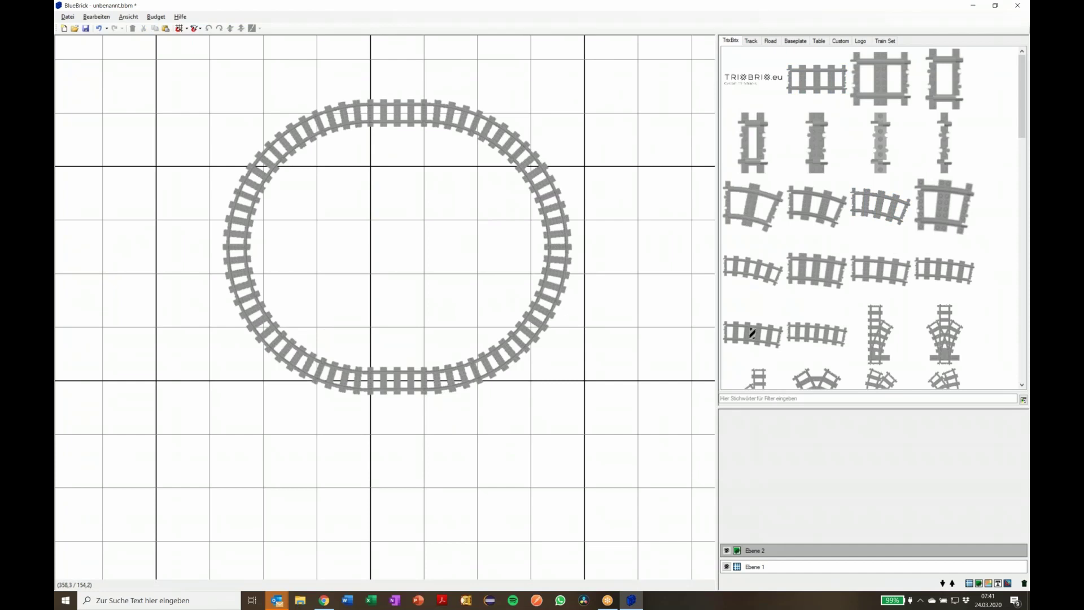
Toggle the Pop-up-Info option for the TrixBrix parts in the library
mouse_move(1025, 119)
left_mouse_down()
mouse_move(1025, 177)
mouse_move(1012, 103)
left_mouse_up()
right_click(919, 201)
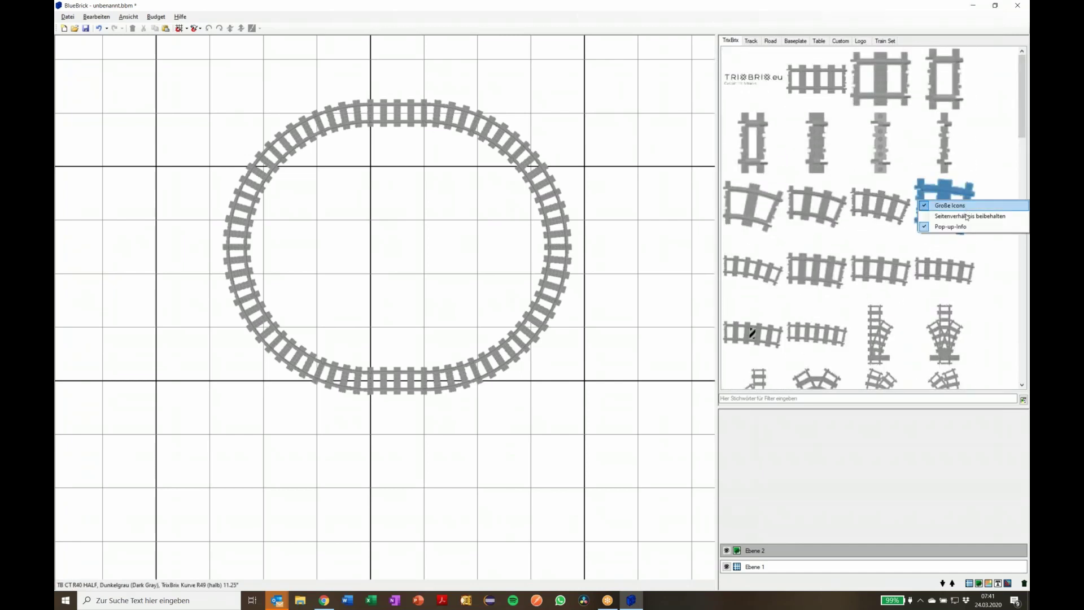
left_click(954, 228)
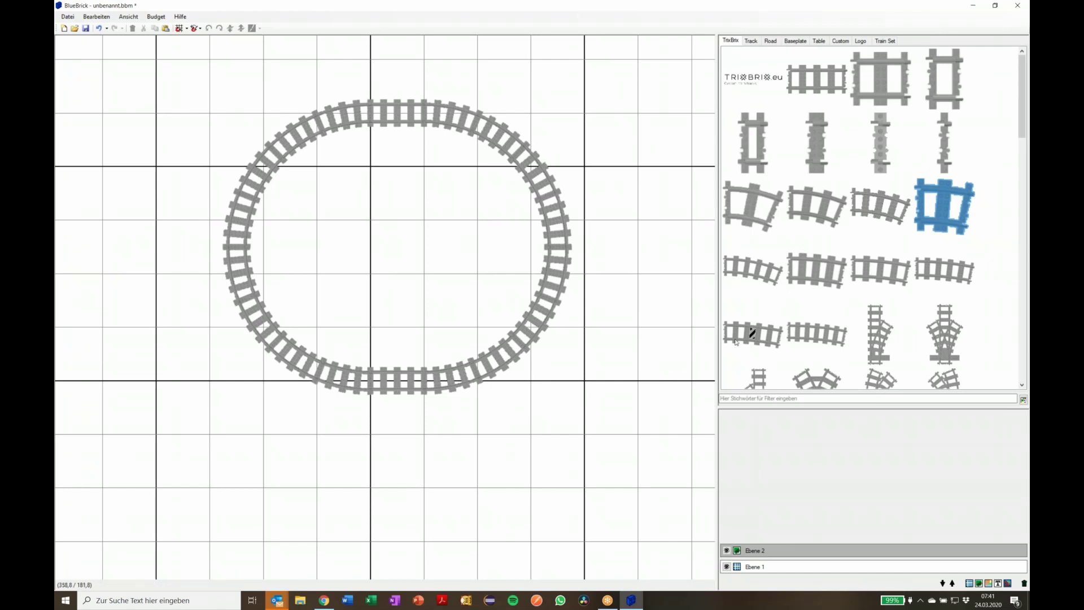
Replace the curved track directly right of the oval's lower straight with a TrixBrix three-way switch
scroll(904, 347, "down", 2)
scroll(909, 344, "down", 2)
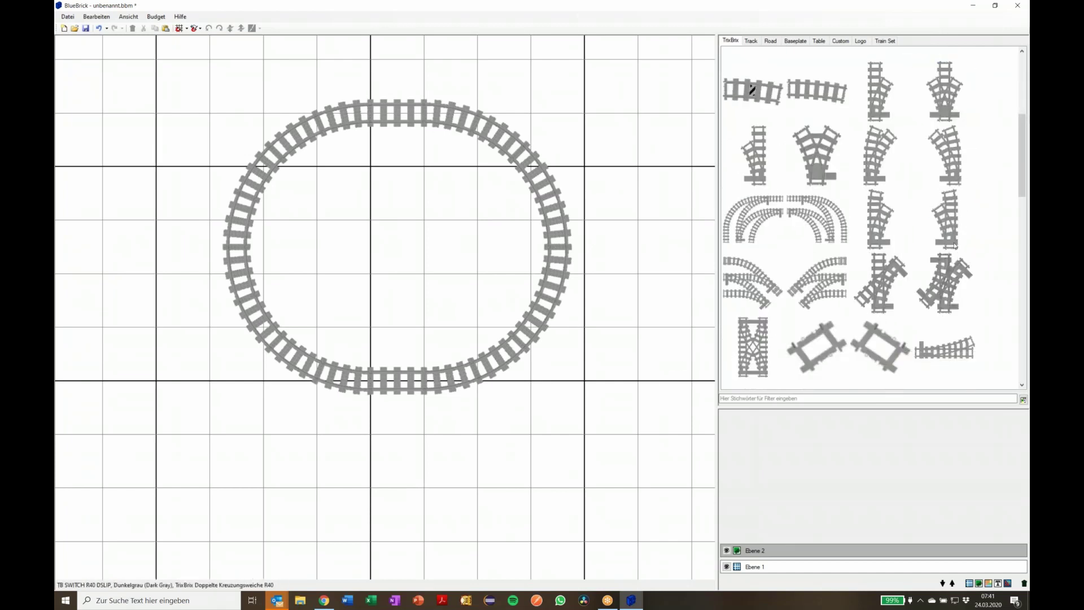
left_click_drag(944, 93, 531, 487)
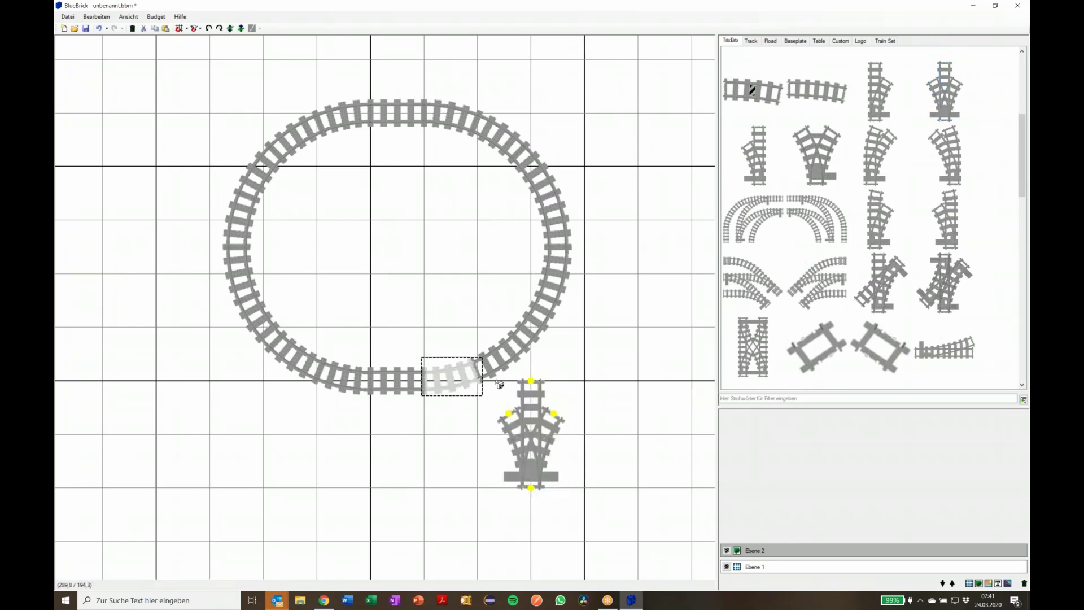
key("Delete")
key("Delete")
left_click_drag(531, 486, 424, 381)
left_click(582, 377)
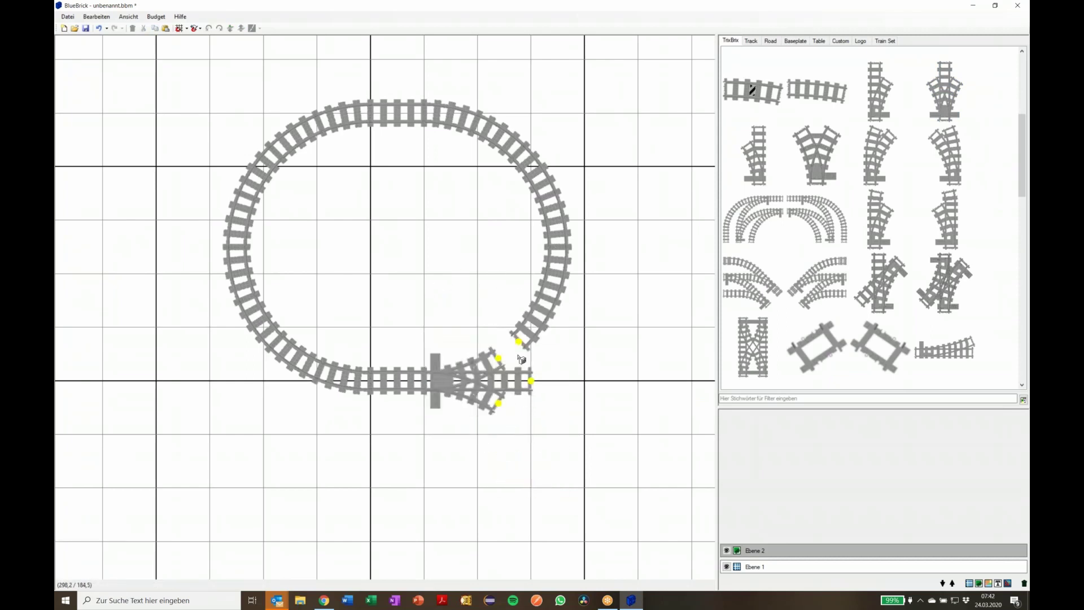
Close the gap between the three-way switch's inner branch and the oval with a TrixBrix Kurve R40 (halb) 11.25°
scroll(857, 242, "up", 3)
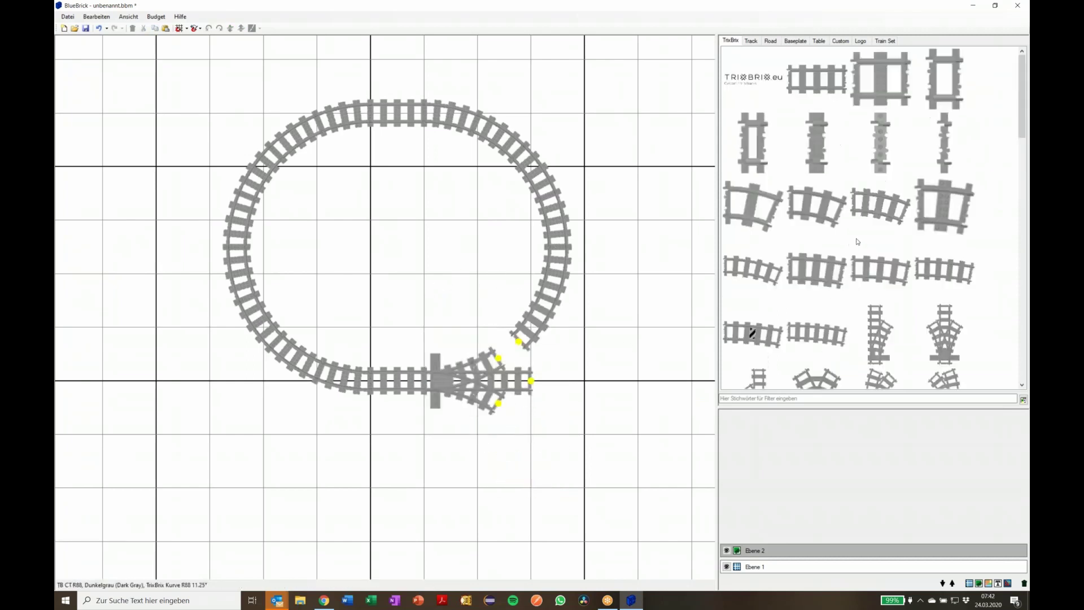
left_click(946, 212)
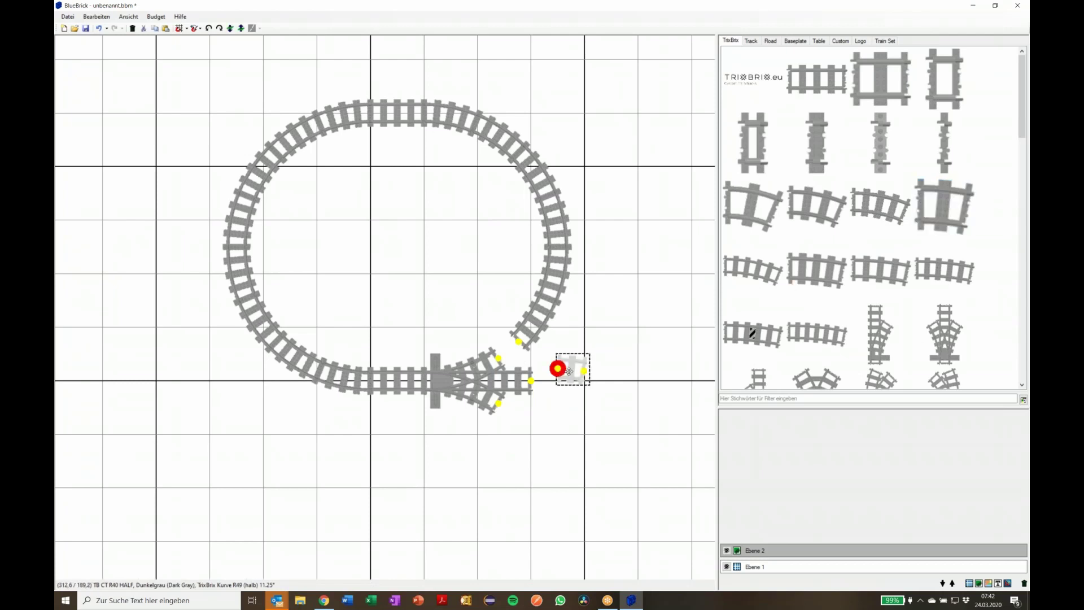
left_click_drag(558, 368, 533, 375)
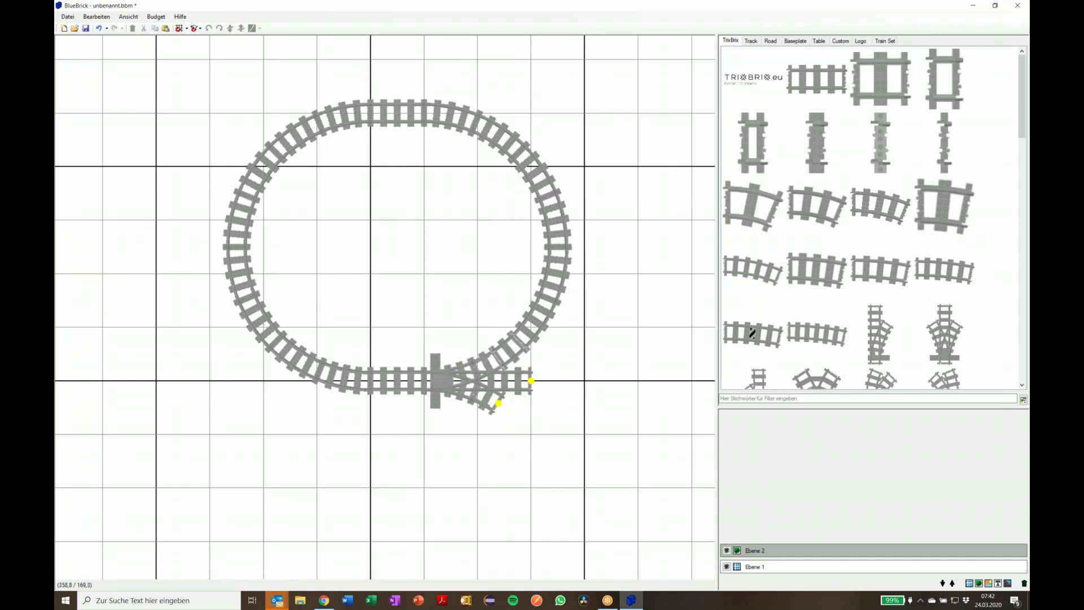
Widen the parts library and place the TrixBrix Compact Corner - 2 Left + 1 Right Curved Switches 90 deg. R40 below the oval
left_click_drag(717, 282, 683, 282)
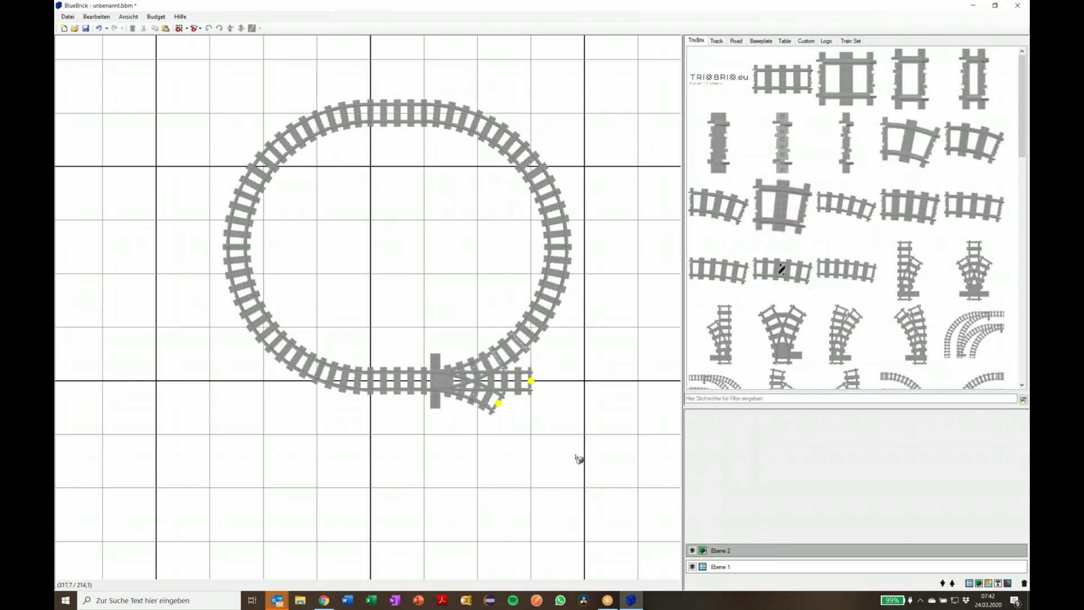
left_click_drag(579, 459, 458, 252)
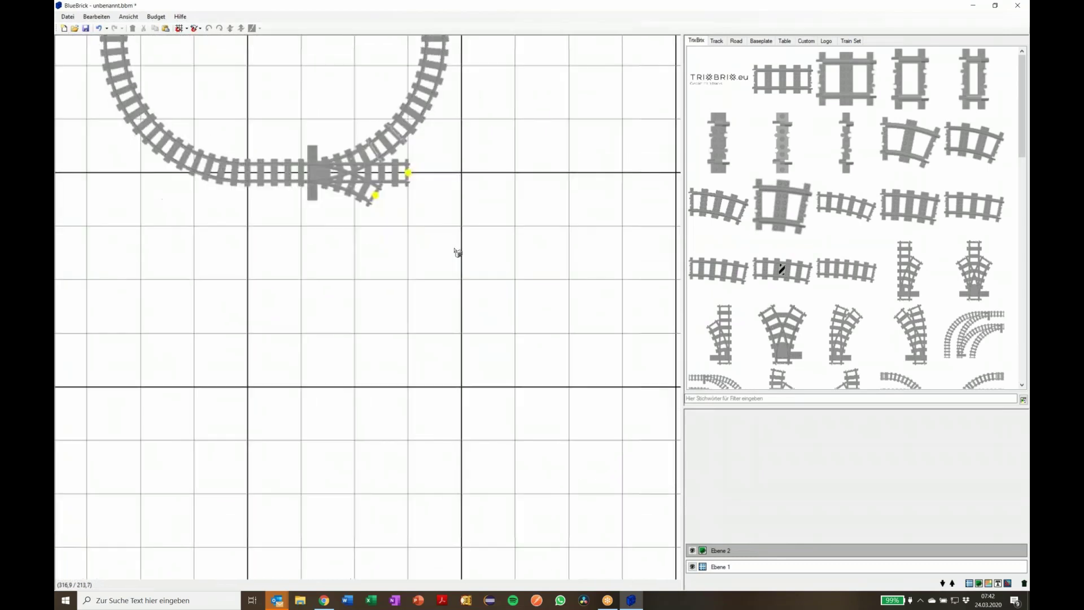
left_click(968, 344)
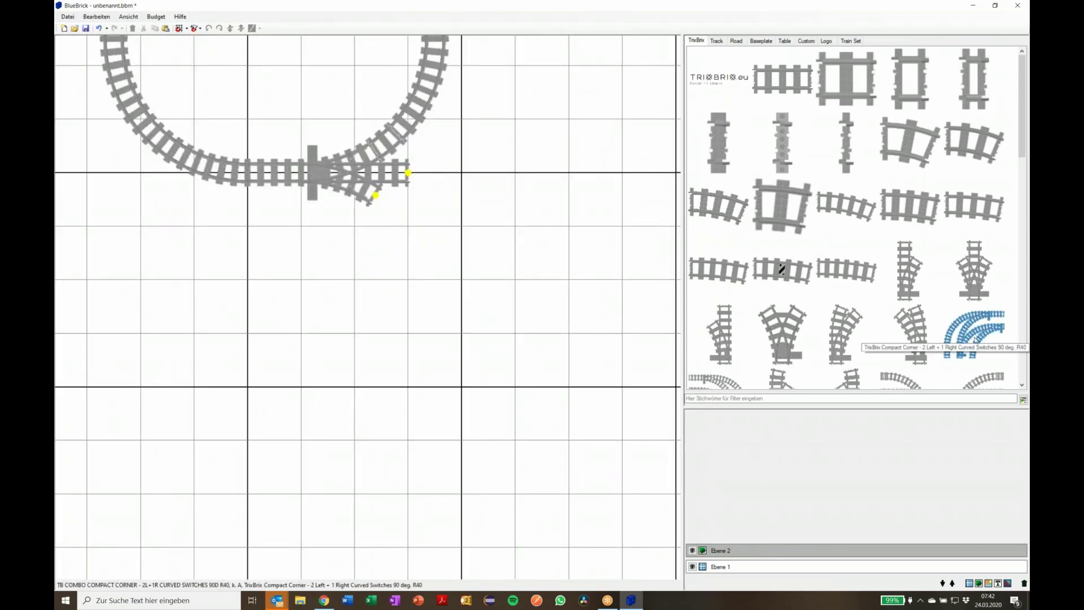
left_click_drag(975, 339, 964, 341)
left_click_drag(514, 364, 272, 394)
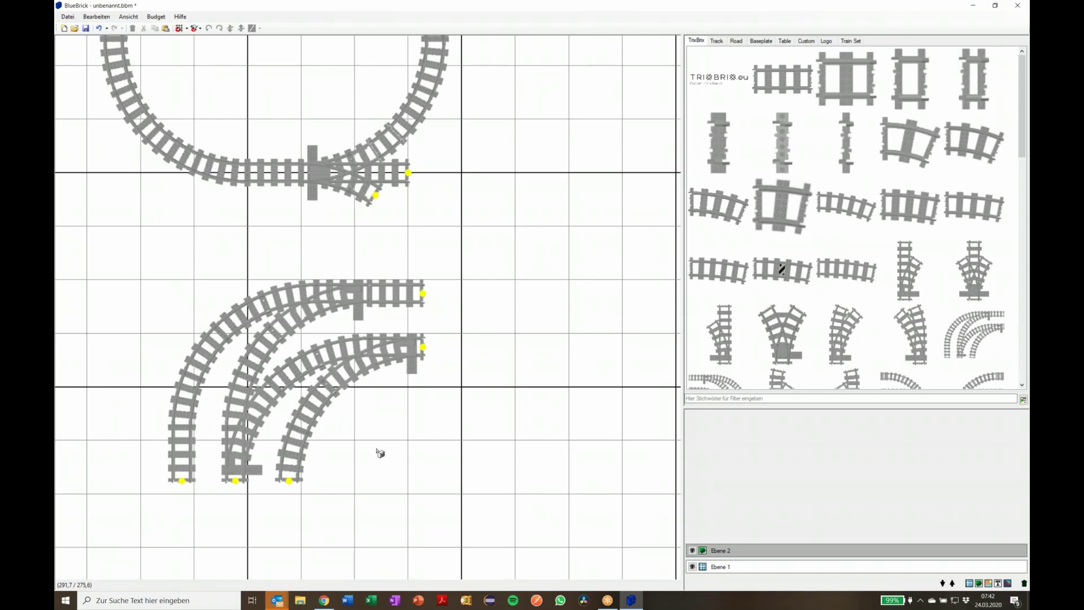
Place the TrixBrix Compact Switch Set - 2 Left + 1 Right Curved Switches 45d R40 on the empty map area right of the compact corner
scroll(909, 335, "down", 5)
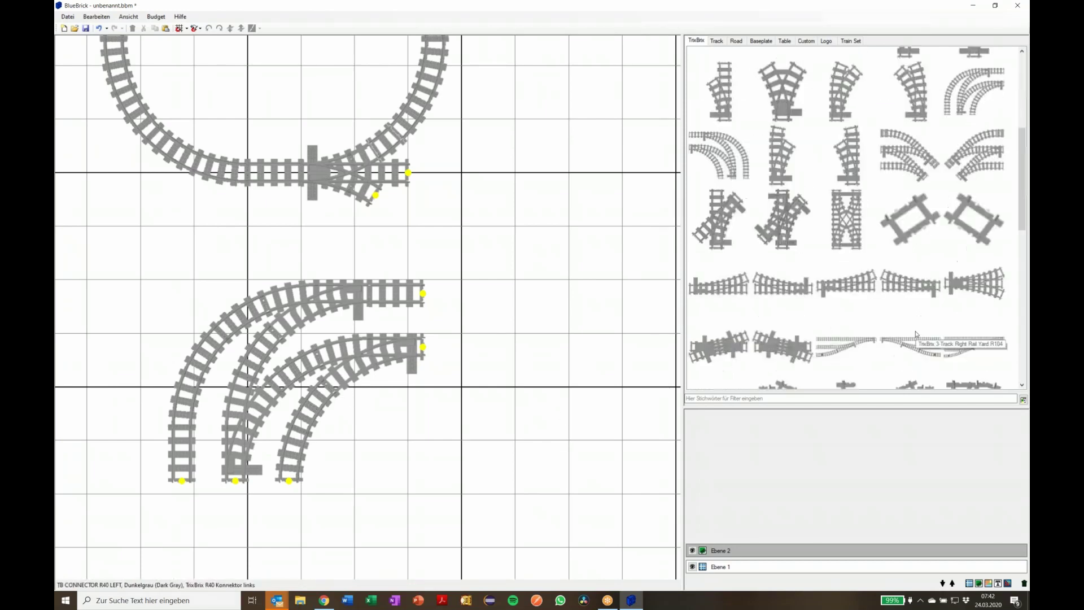
left_click(909, 156)
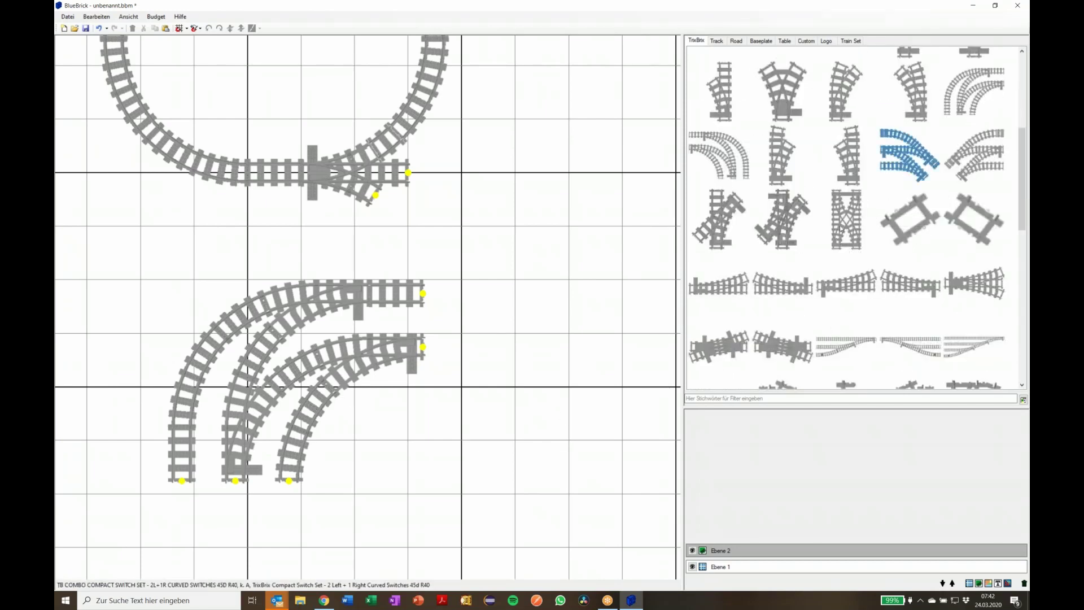
left_click_drag(482, 388, 188, 277)
left_click(908, 164)
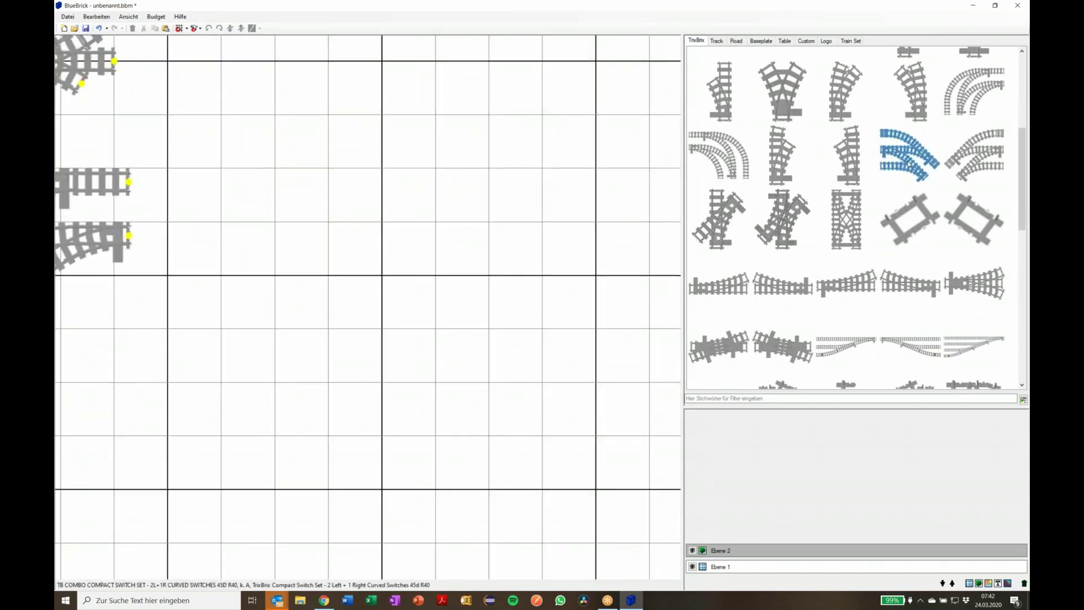
left_click_drag(908, 164, 395, 305)
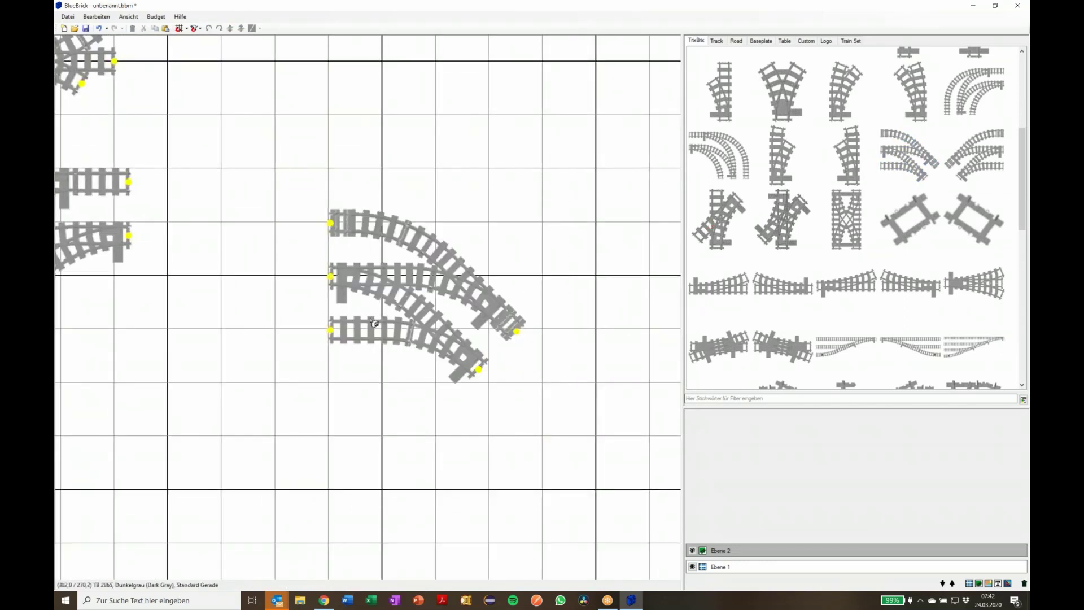
scroll(399, 314, "up", 3)
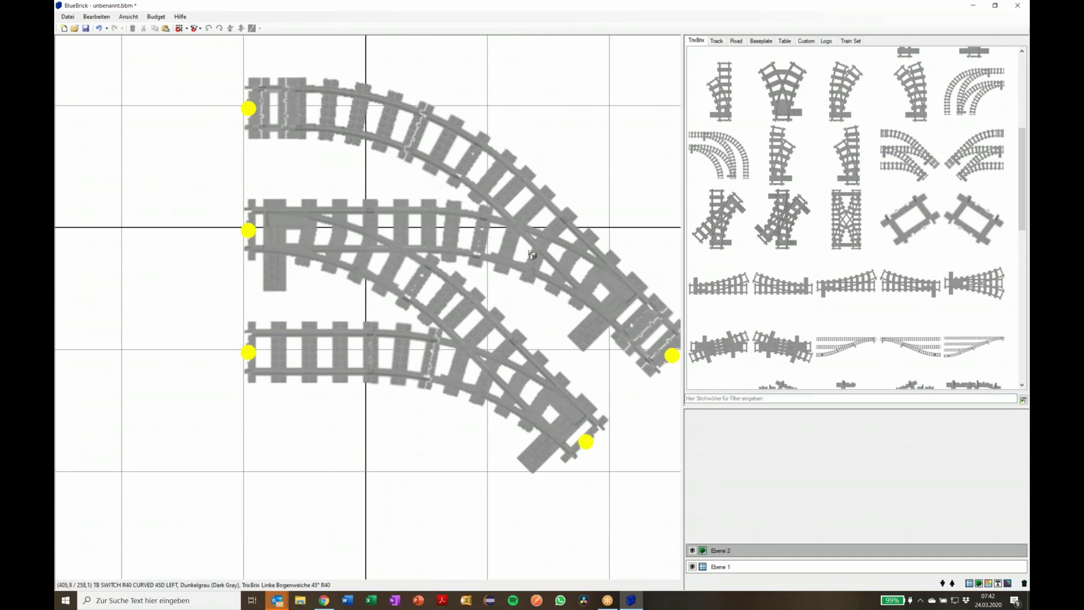
mouse_move(509, 245)
left_mouse_down()
mouse_move(479, 244)
mouse_move(495, 246)
left_mouse_up()
left_click(674, 229)
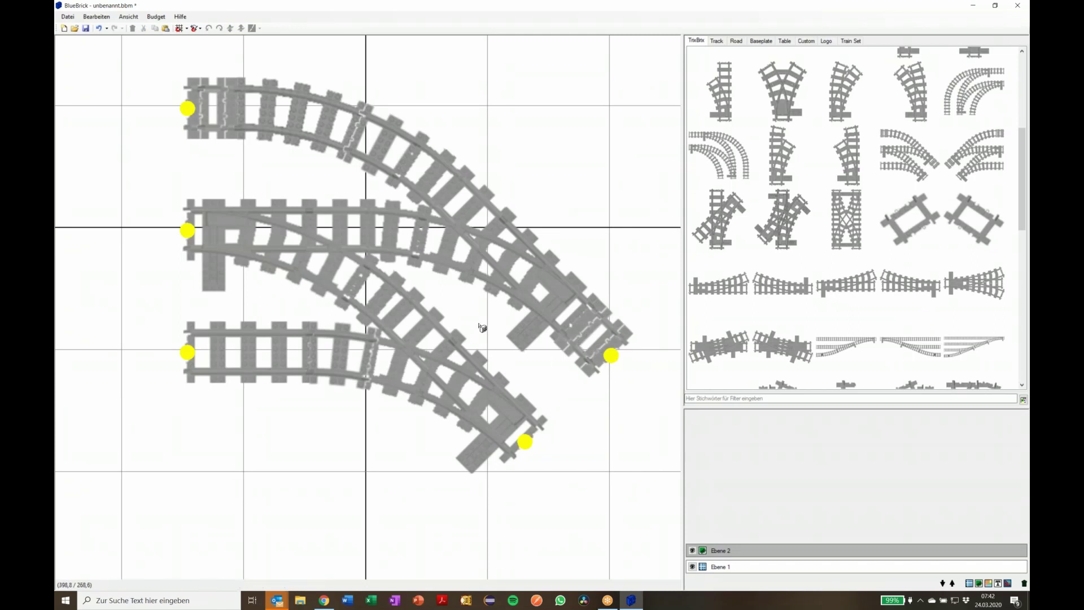
Ungroup the compact switch set into its individual track pieces
key("ctrl+a")
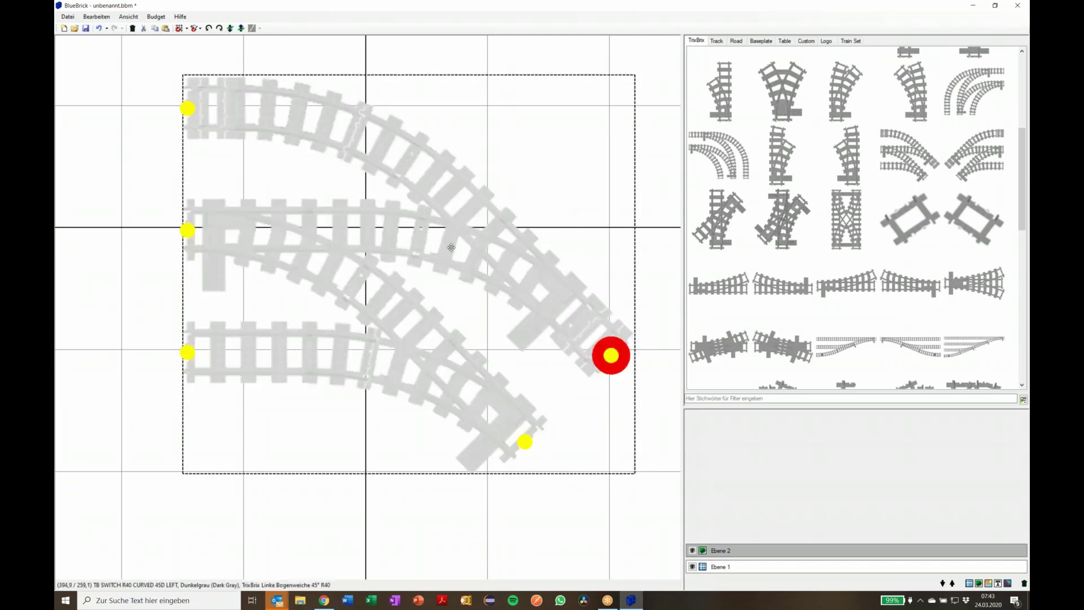
right_click(451, 247)
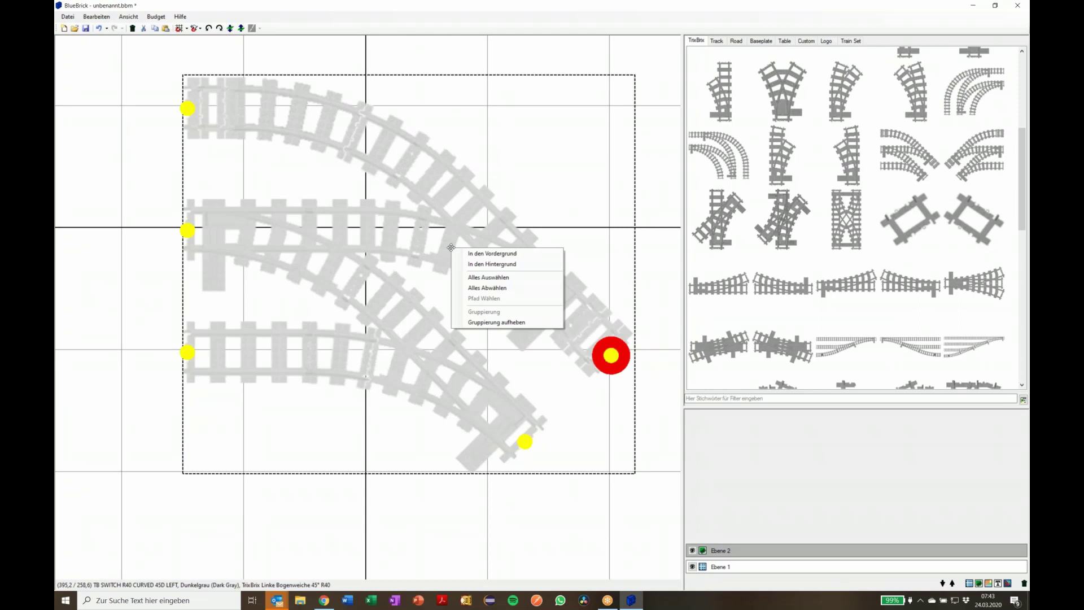
left_click(520, 321)
left_click(654, 303)
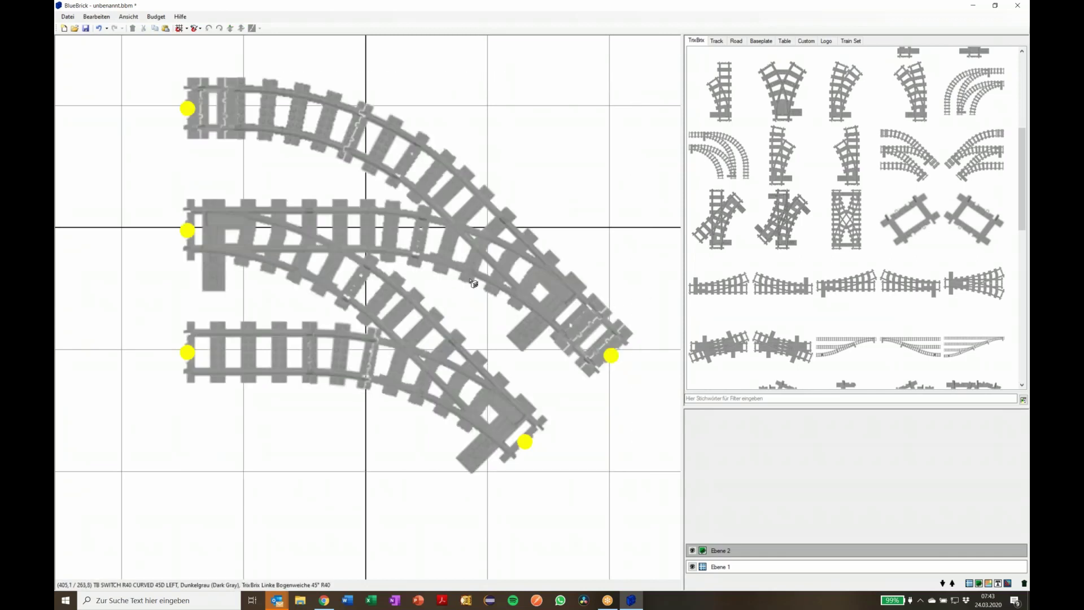
Pull the half R40 11.25° curve out of the ungrouped switch set's upper track and delete all the set's pieces
left_click(453, 257)
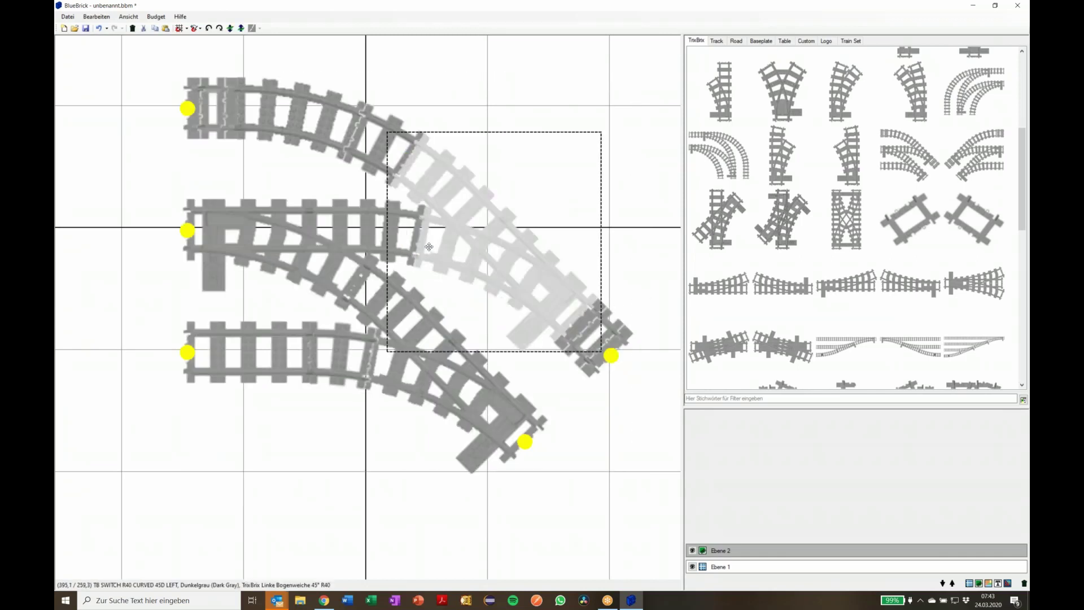
left_click(395, 238)
left_click(390, 151)
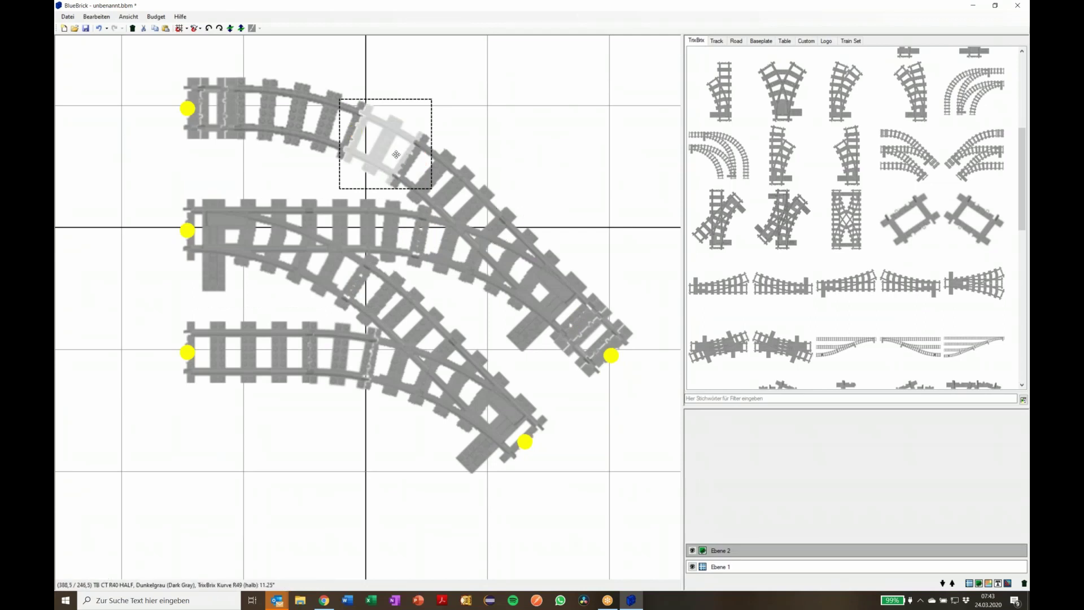
left_click_drag(407, 160, 491, 102)
left_click(599, 169)
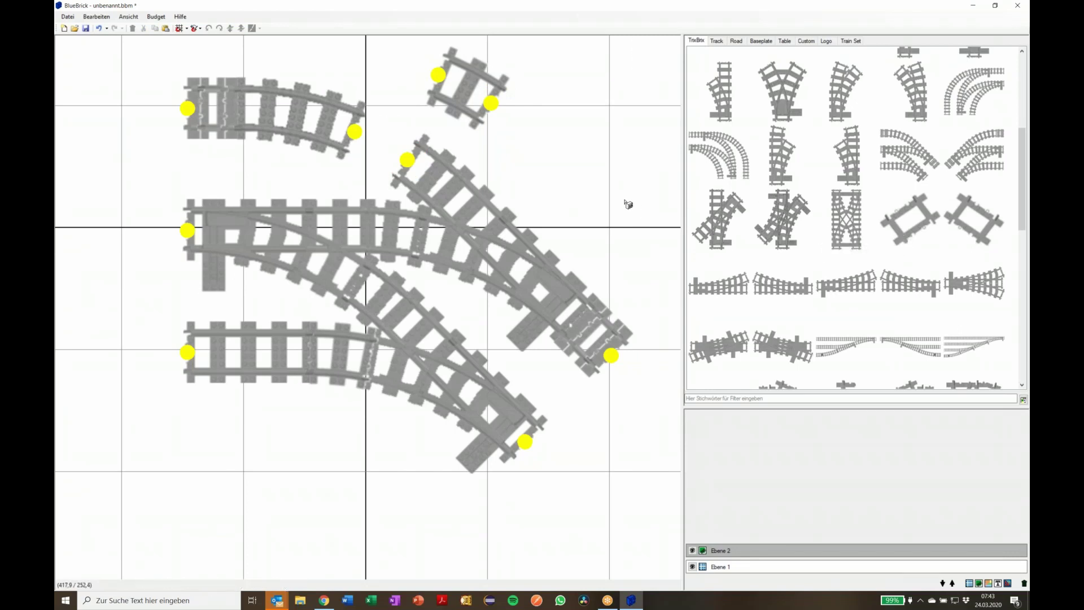
key("ctrl+a")
key("Delete")
Place the TrixBrix Monster Crossover R104 on the cleared map area, turn it horizontal and make its middle right connection active
scroll(858, 271, "down", 5)
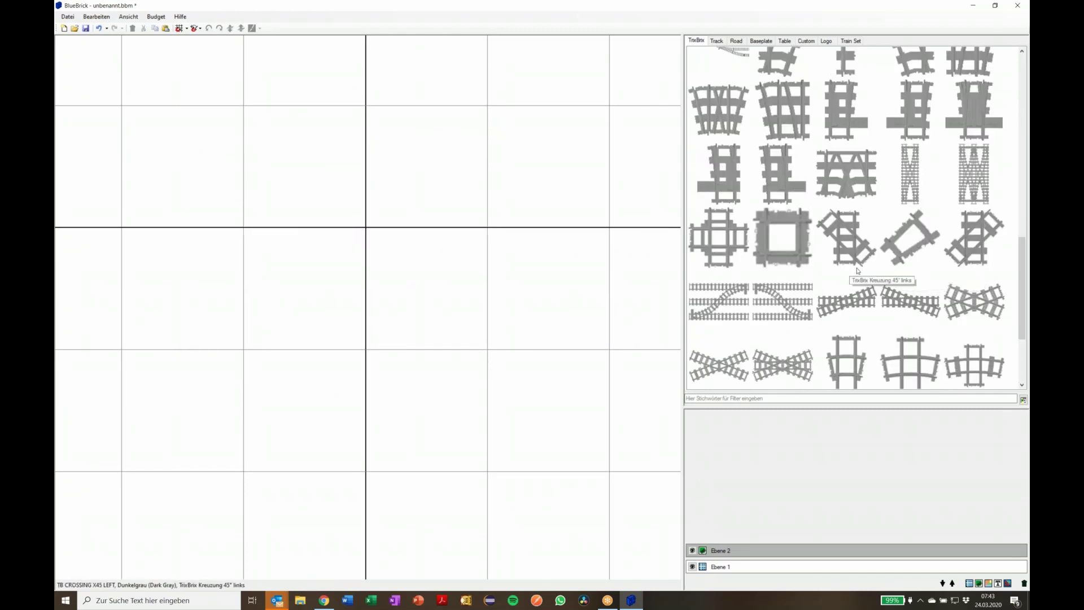
scroll(858, 271, "down", 2)
scroll(815, 278, "up", 5)
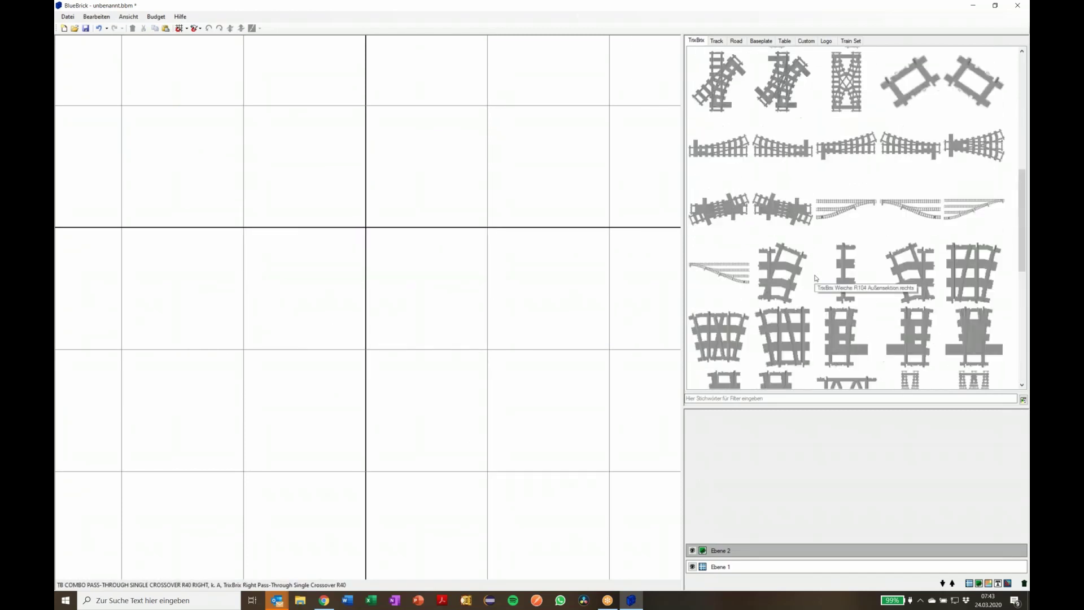
scroll(815, 278, "down", 4)
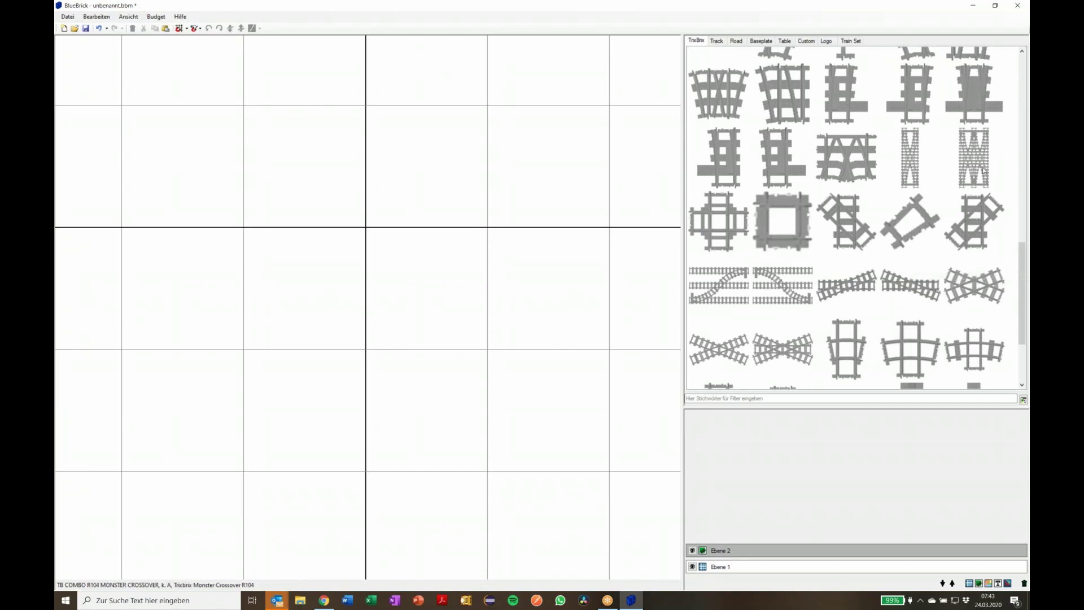
left_click_drag(983, 171, 404, 339)
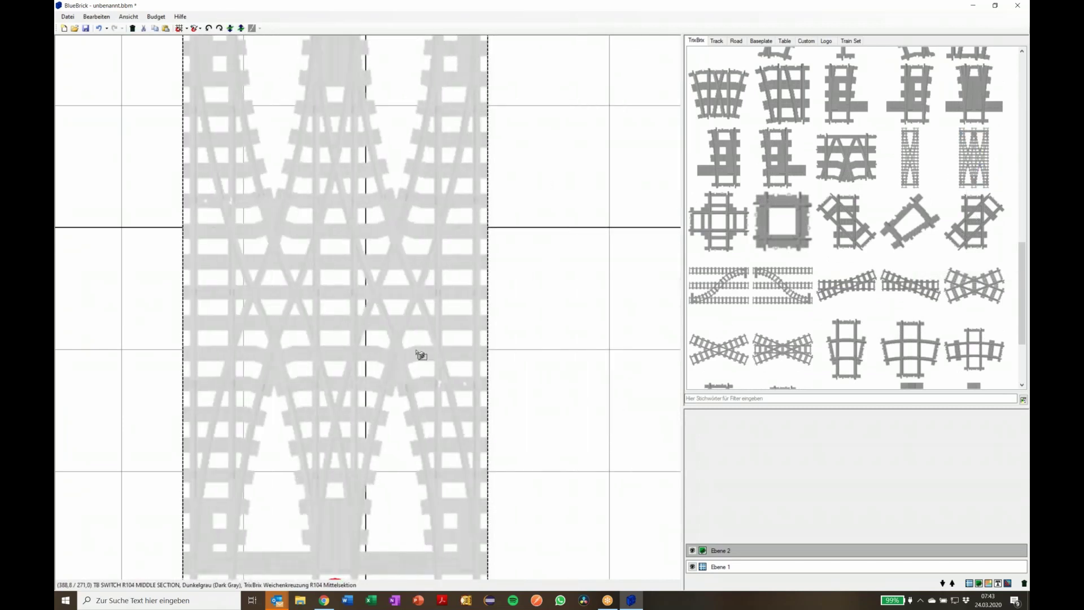
scroll(421, 354, "down", 3)
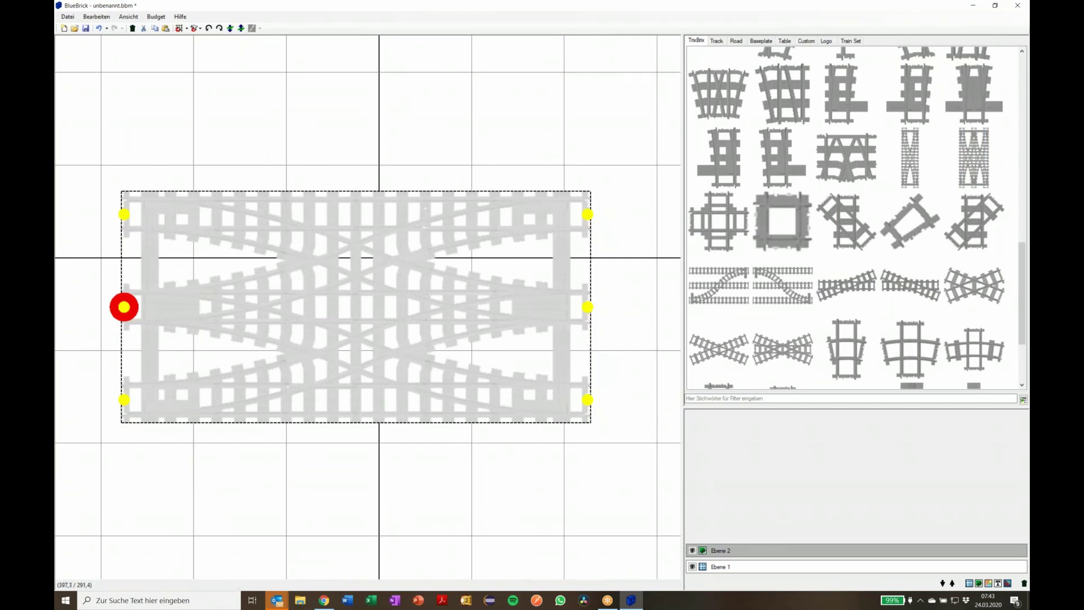
left_click(587, 307)
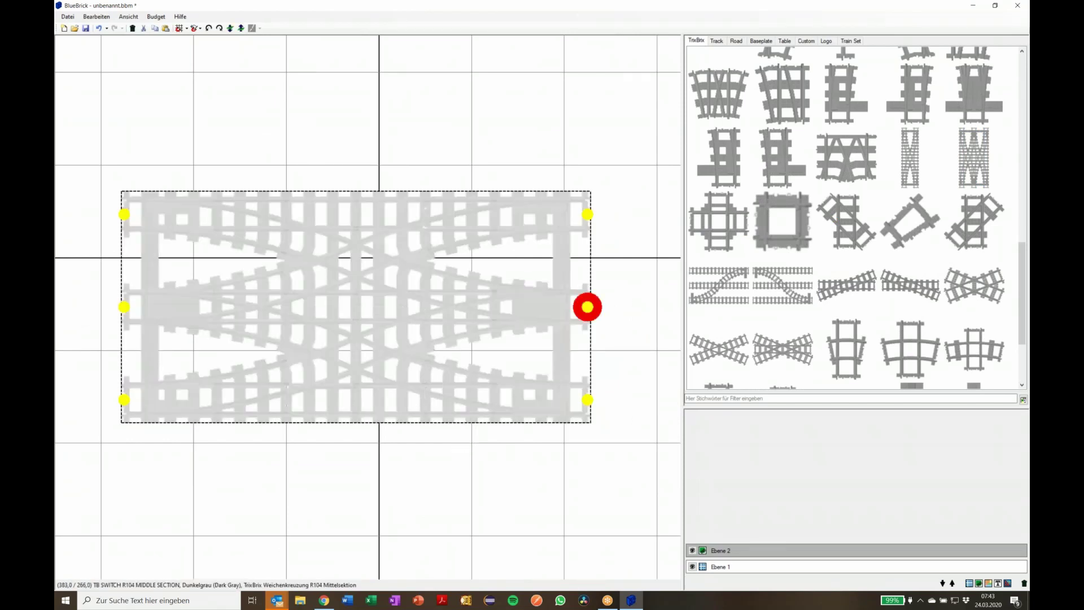
Ungroup the Monster Crossover and select several of its sections individually to check the separation
right_click(425, 325)
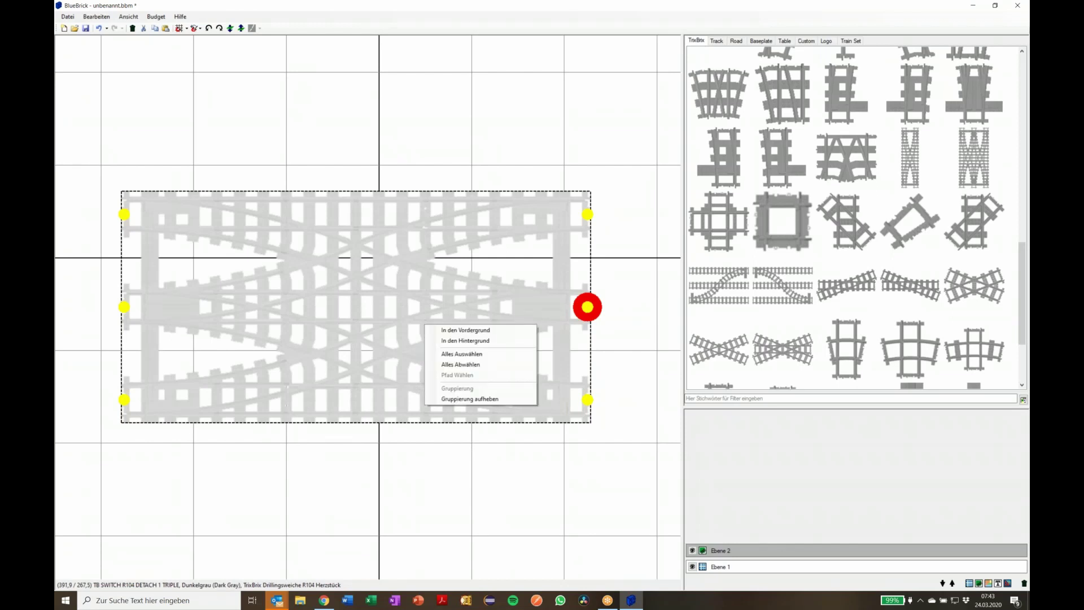
left_click(486, 400)
left_click(495, 219)
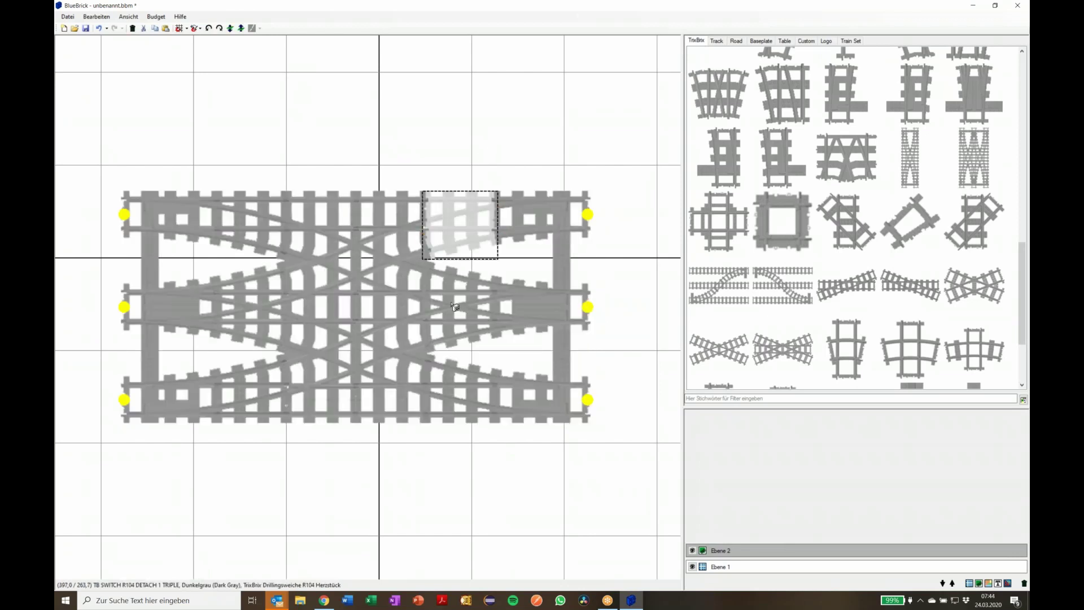
left_click(454, 307)
left_click(402, 264)
left_click(390, 340)
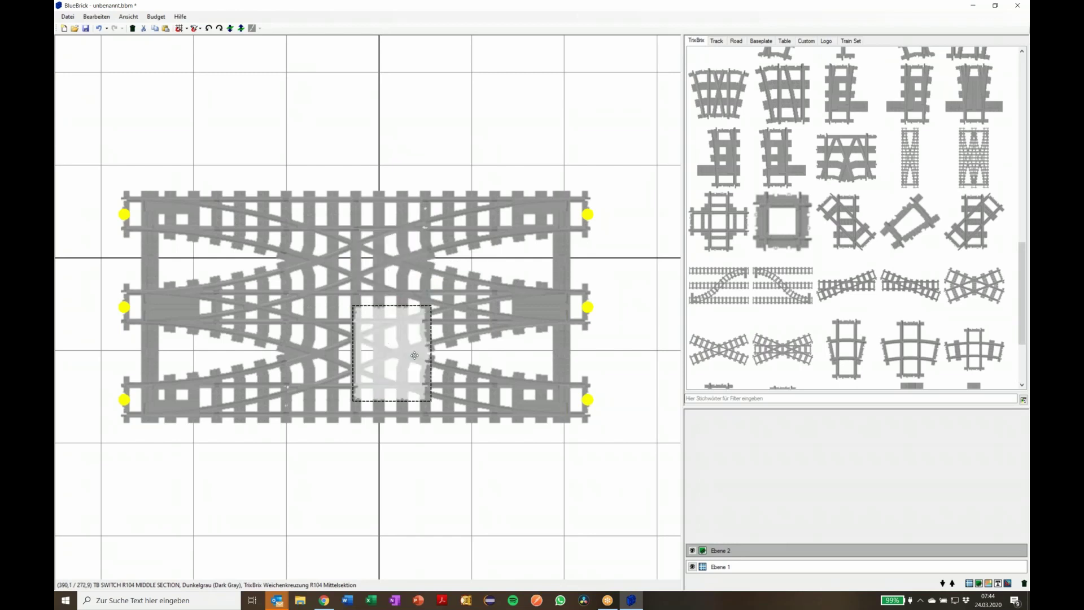
left_click(419, 445)
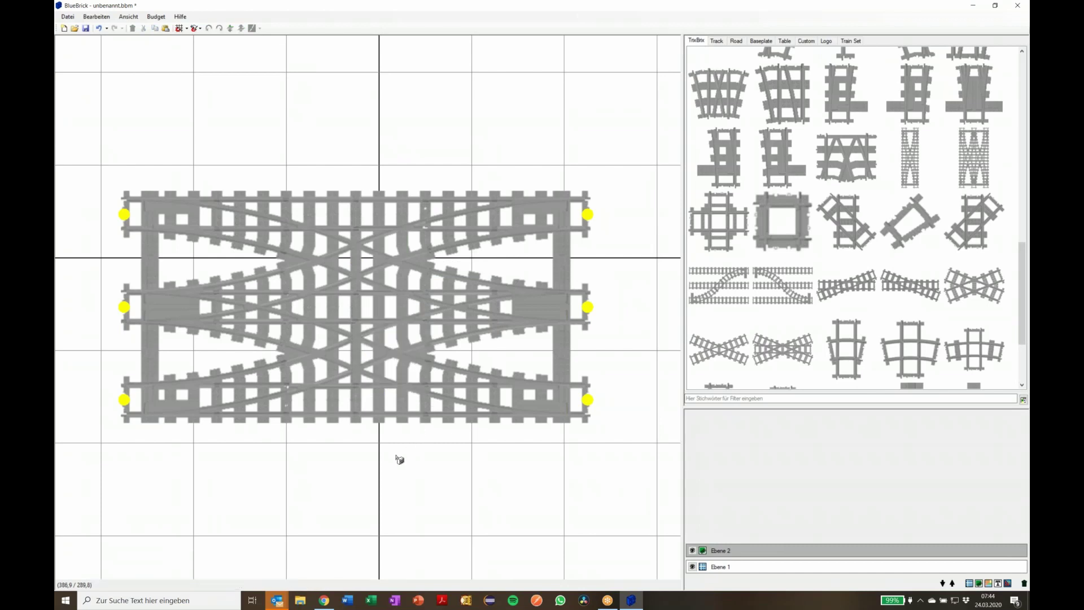
Move the crossover's lower edge section above it and attach a TrixBrix Weiche R104 Außensektion links in the opened gap
left_click_drag(399, 458, 398, 170)
left_click(447, 475)
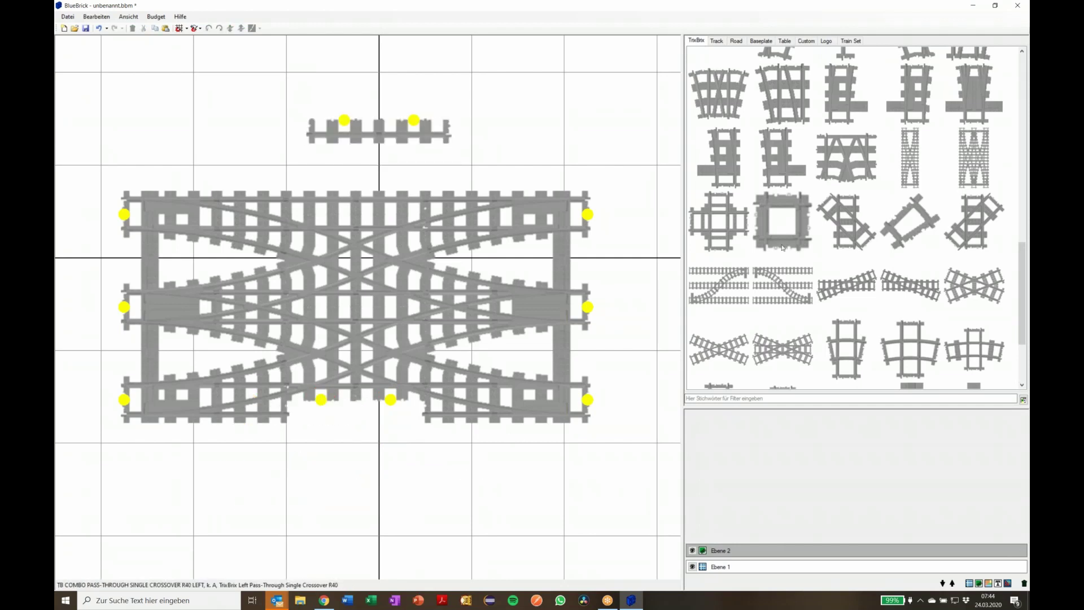
scroll(847, 214, "up", 2)
left_click_drag(911, 151, 395, 540)
left_click(394, 539)
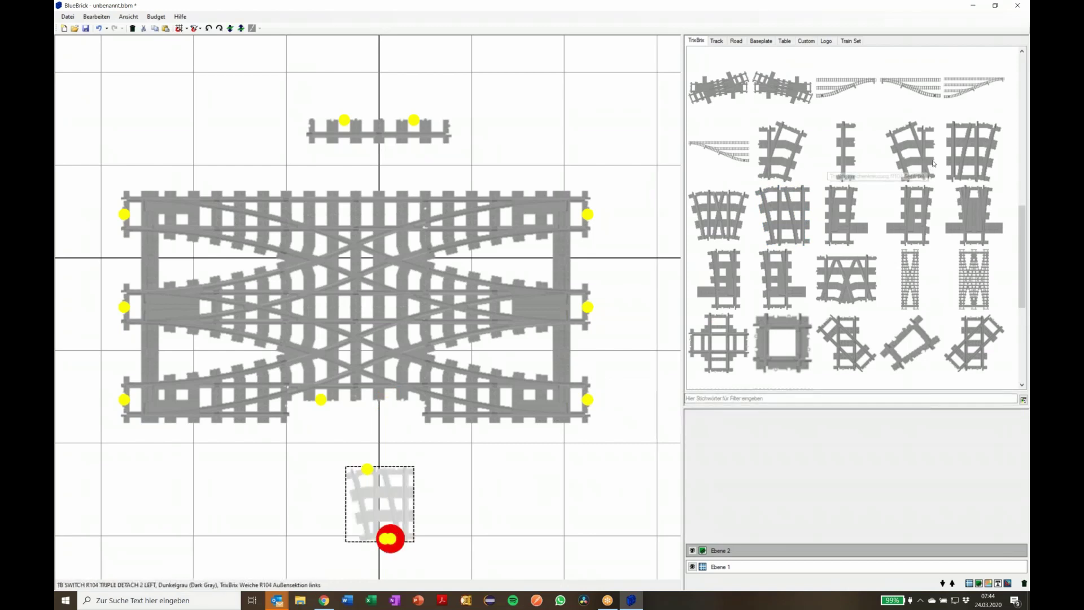
left_click_drag(934, 164, 344, 418)
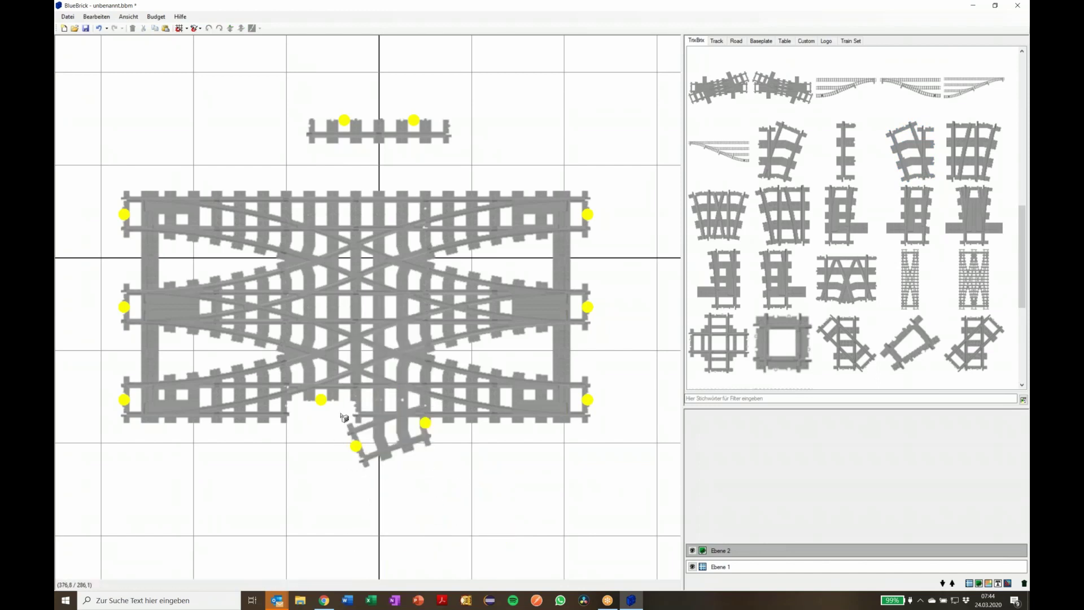
Fill the crossover's lower gap with a loose side part and replace the lower right switch base with a TrixBrix Drillings-Weiche R104 Basis
left_click_drag(344, 118, 312, 438)
left_click_drag(509, 423, 579, 508)
key("Delete")
left_click(480, 409)
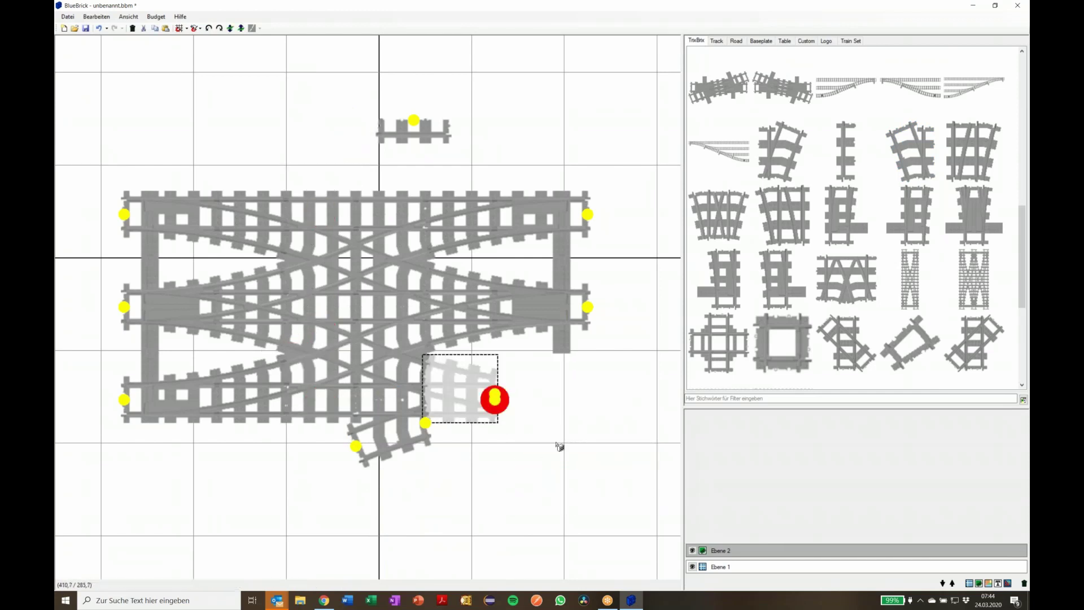
key("Delete")
left_click_drag(618, 388, 437, 422)
left_click(494, 441)
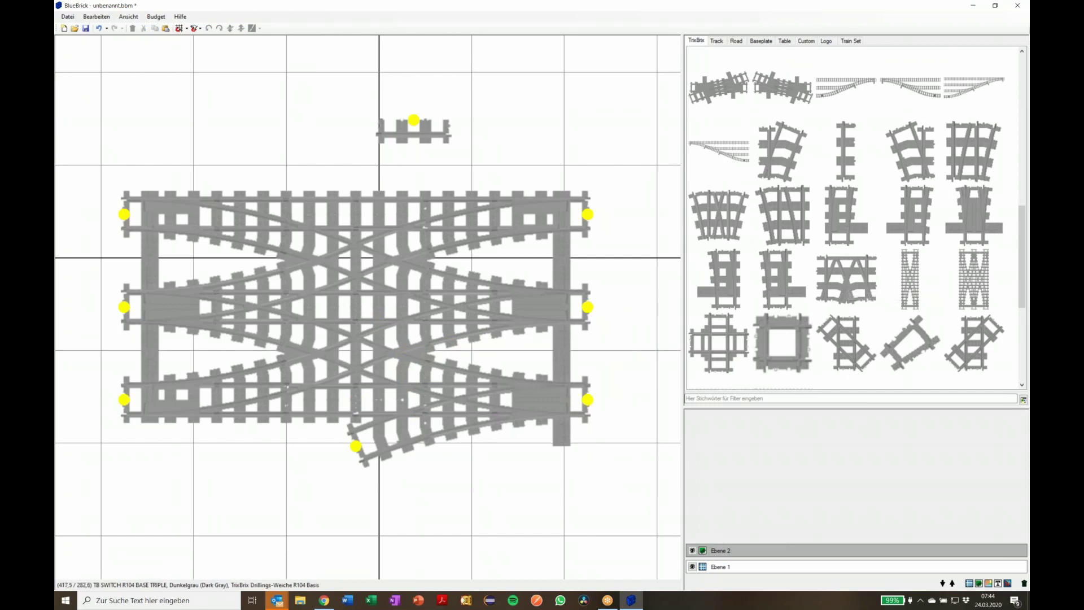
Extend the new lower branch with a TrixBrix Ausgleichskurve R104 11.25° and a further curve so it runs parallel to the crossover tracks
scroll(779, 254, "up", 8)
left_click(774, 257)
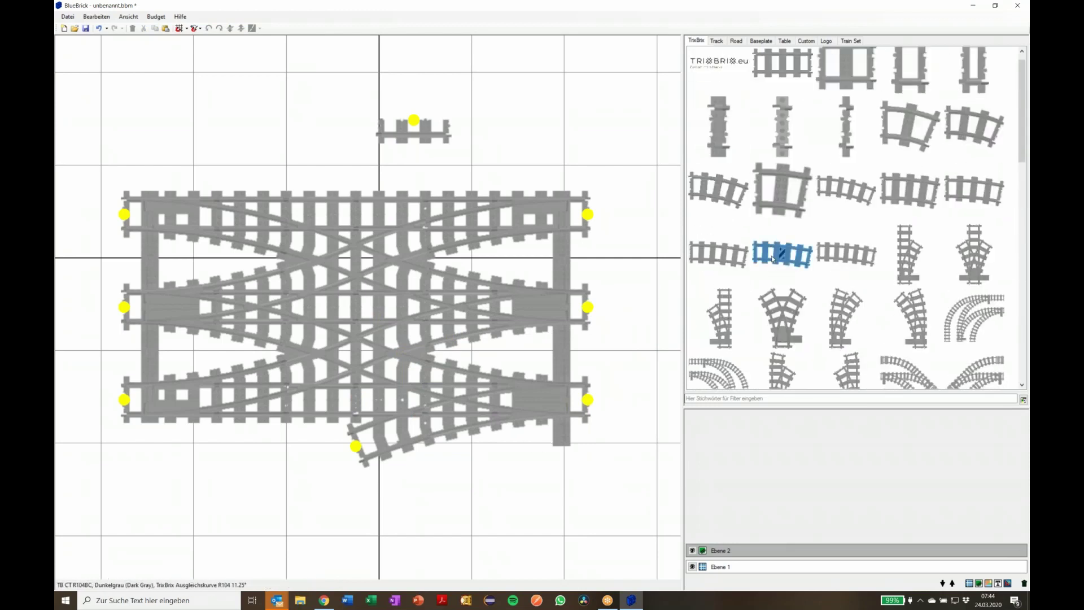
left_click_drag(774, 257, 427, 493)
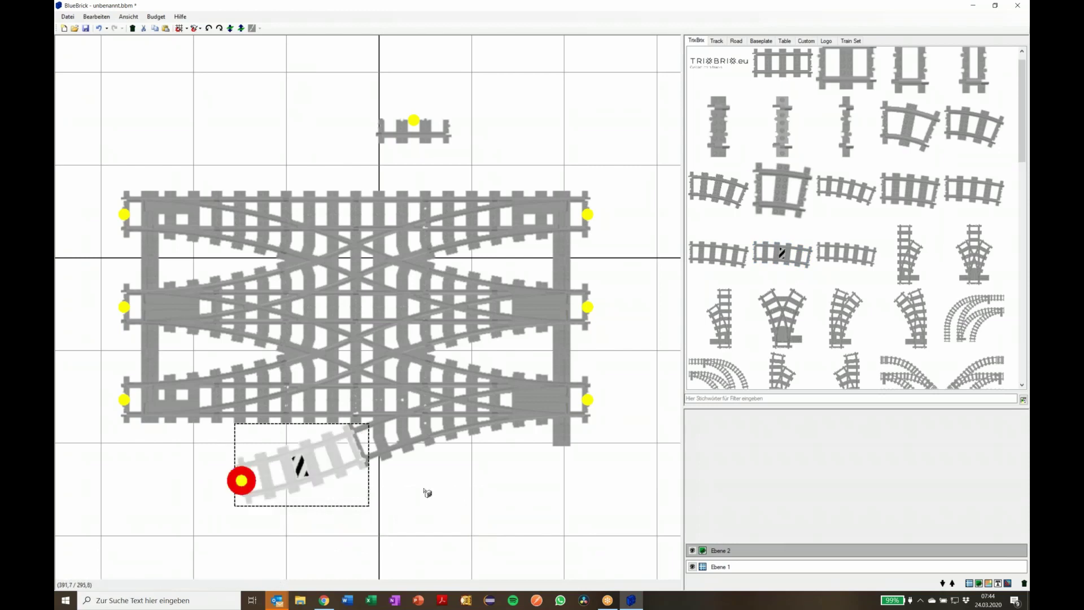
left_click(428, 493)
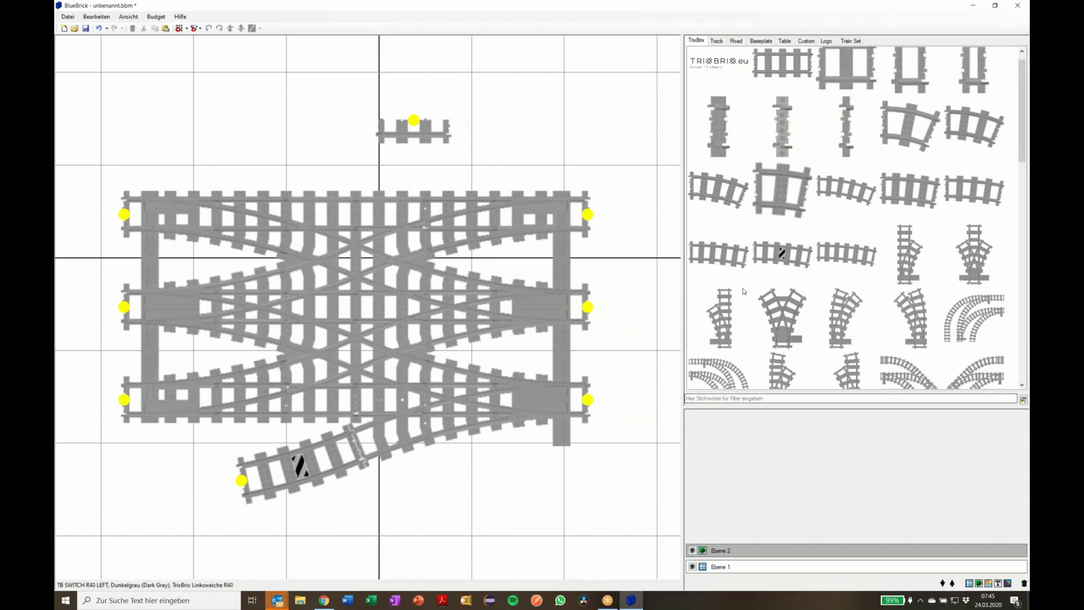
left_click(699, 259)
left_click_drag(700, 259, 159, 499)
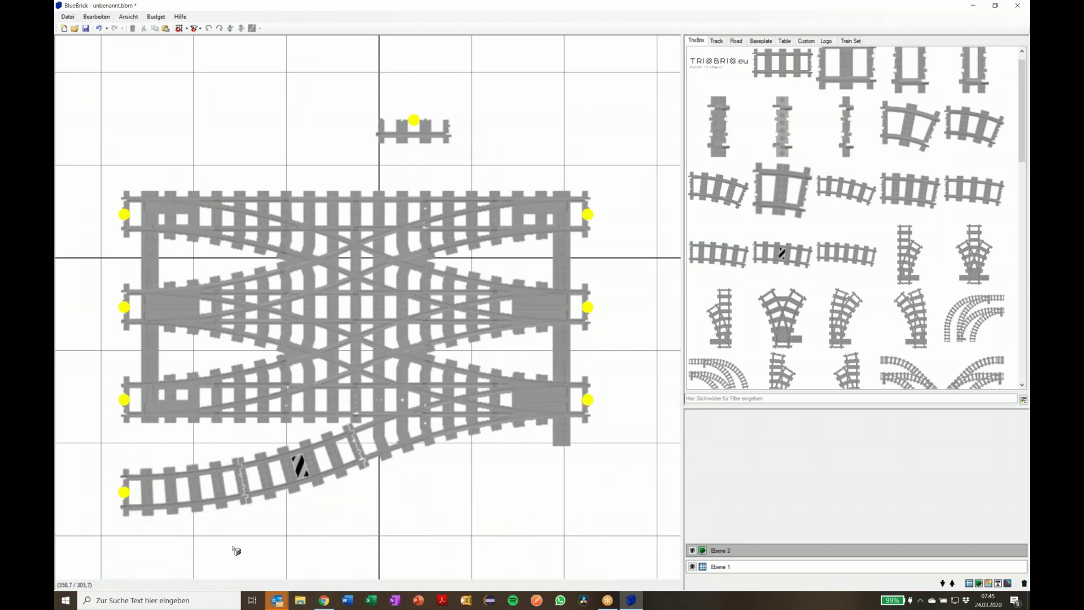
Delete the leftover side part above the crossover and move the whole layout so its left connections sit on the grid
left_click(414, 119)
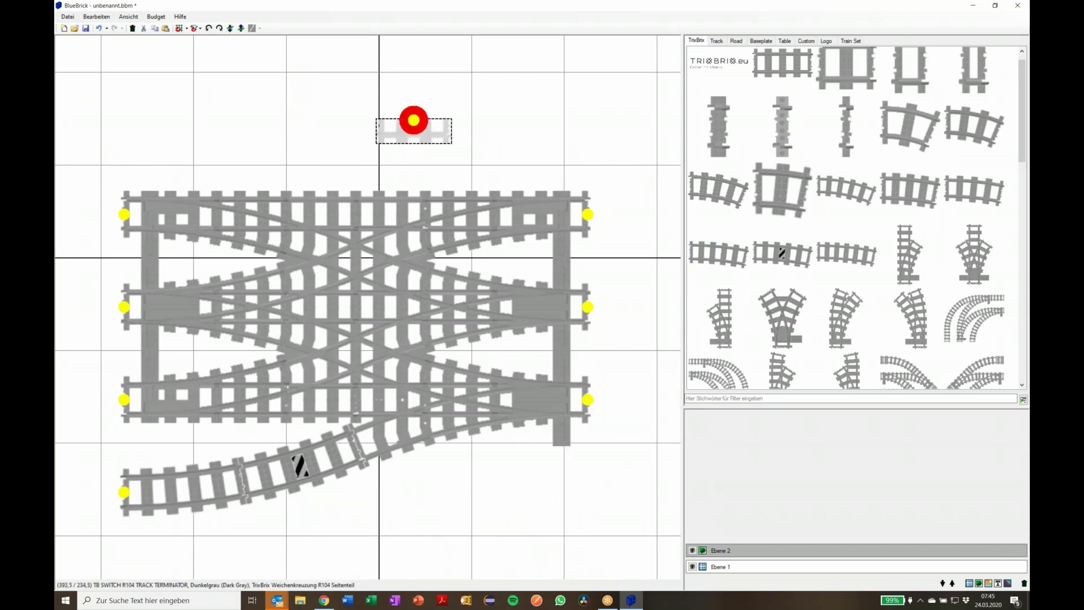
key("Delete")
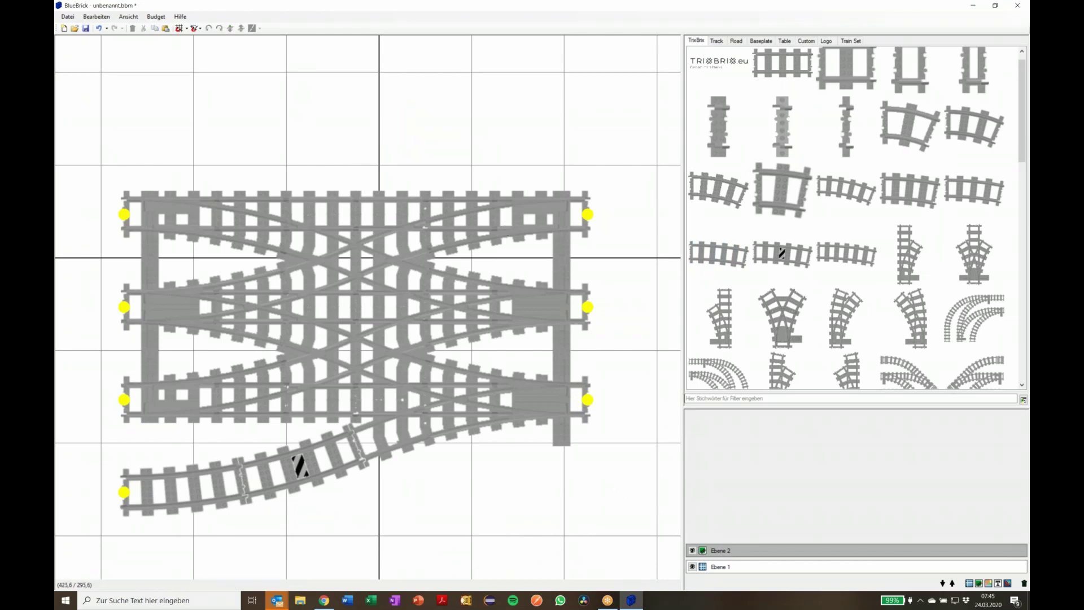
key("ctrl+a")
left_click_drag(124, 215, 101, 165)
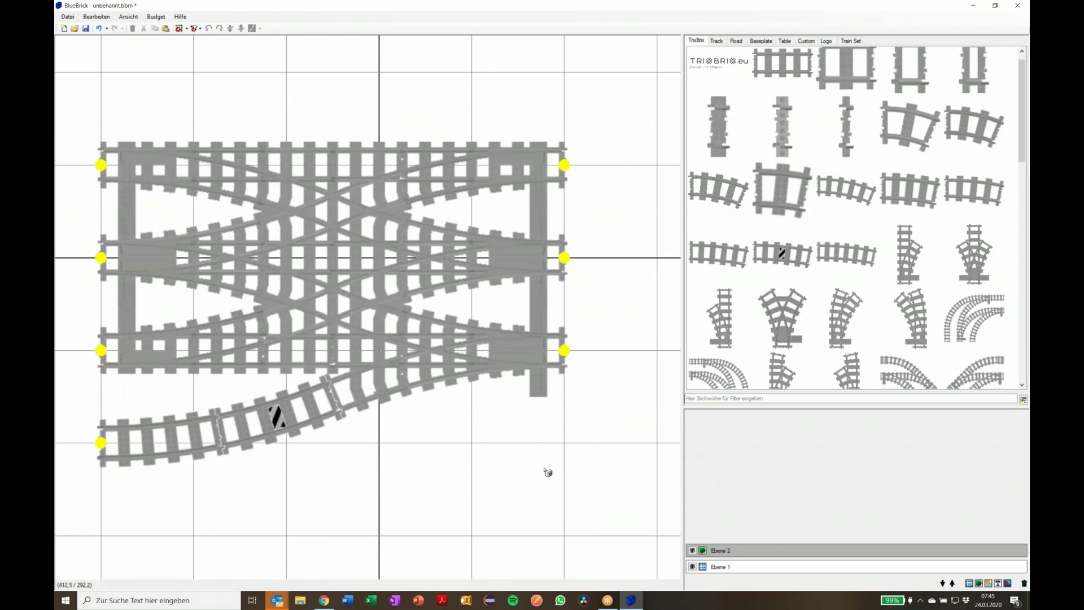
Connect a TrixBrix Compact Corner - 2 Left + 1 Right Curved Switches 90 deg. R40 to the crossover's three right-hand connections
scroll(547, 473, "down", 2)
left_click_drag(576, 491, 442, 452)
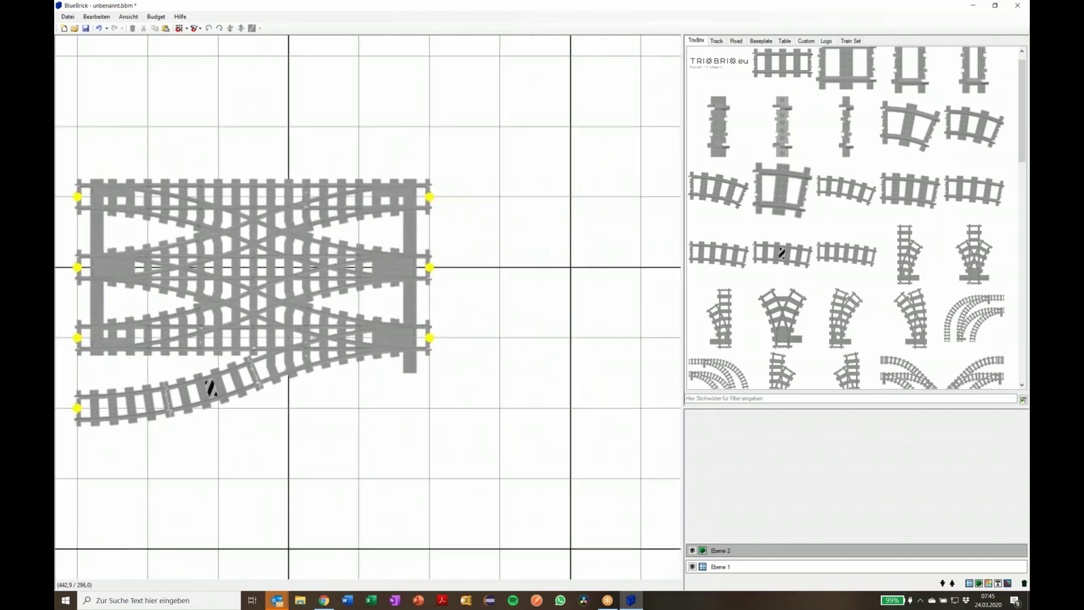
scroll(894, 310, "down", 3)
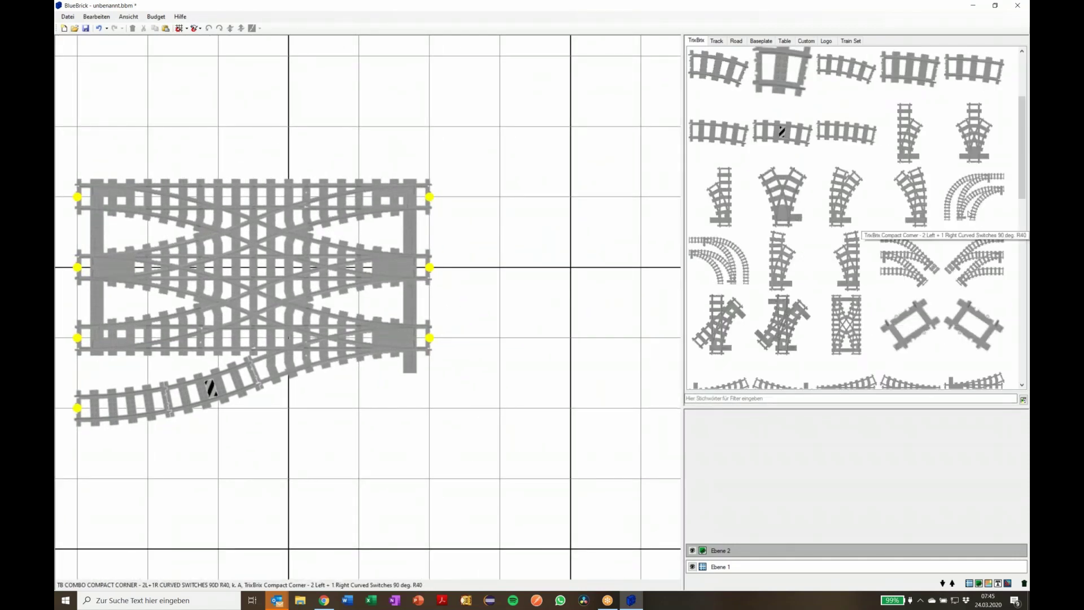
left_click(954, 220)
left_click_drag(861, 273, 447, 278)
left_click(569, 114)
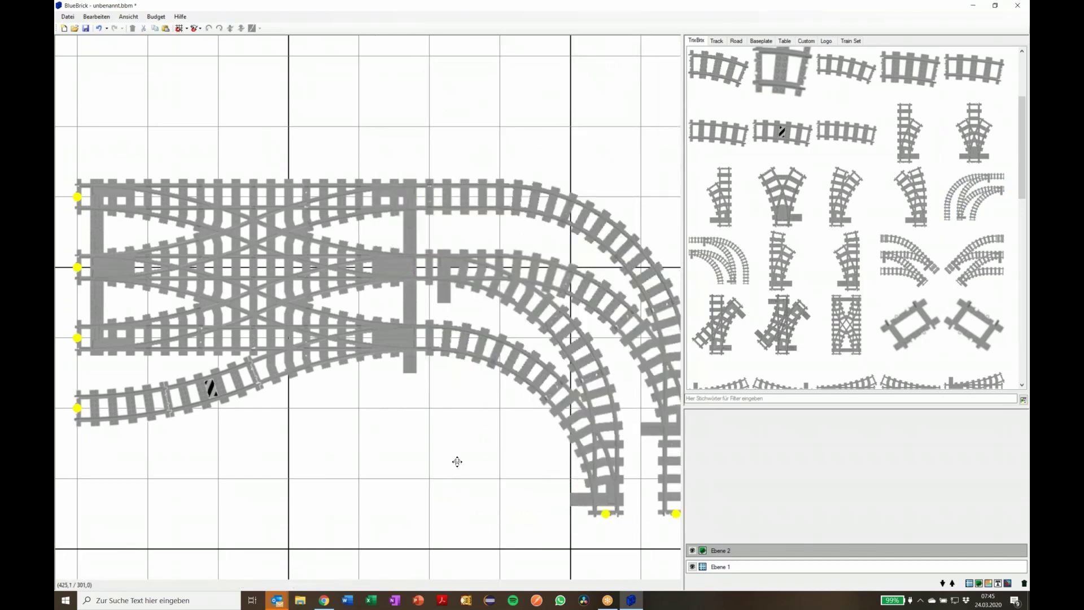
left_click_drag(458, 459, 392, 423)
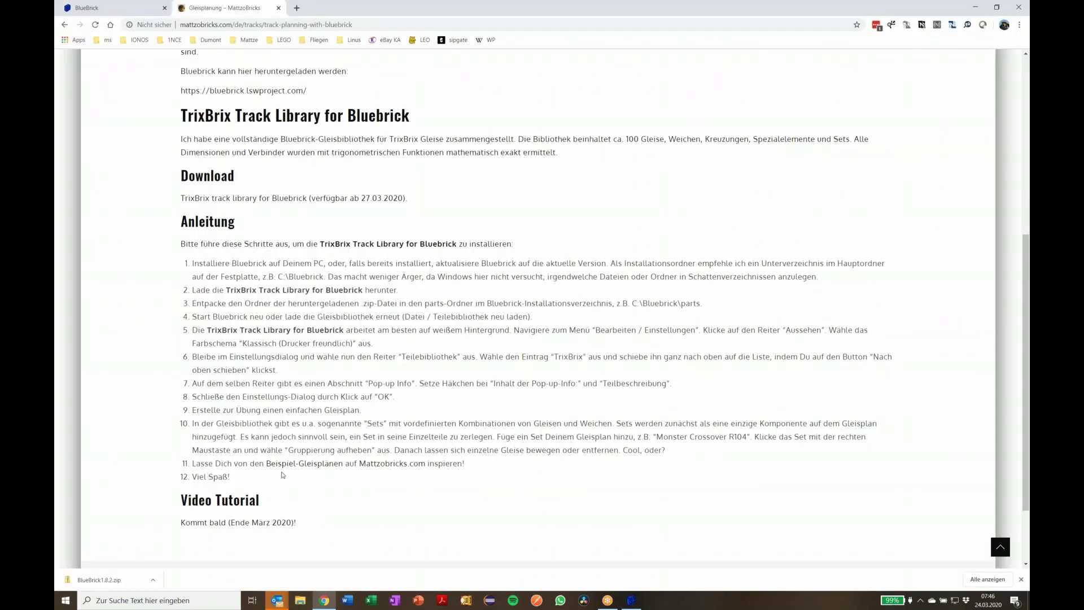
On the MattzoBricks website in Chrome, open the Beispiel-Gleispläne page from the Schienen section
scroll(283, 475, "up", 6)
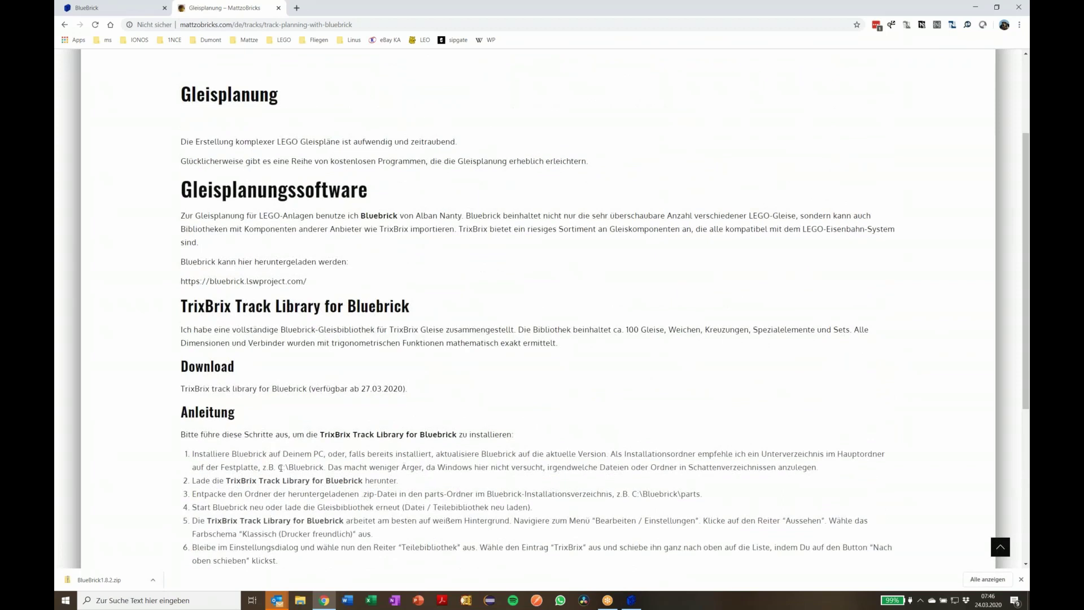
mouse_move(302, 174)
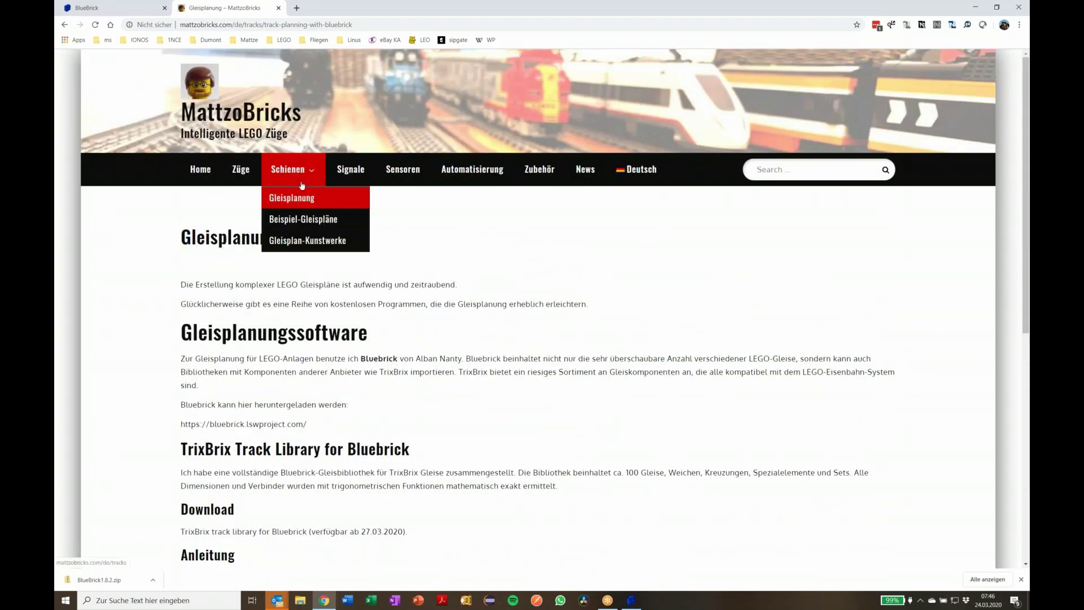
left_click(320, 223)
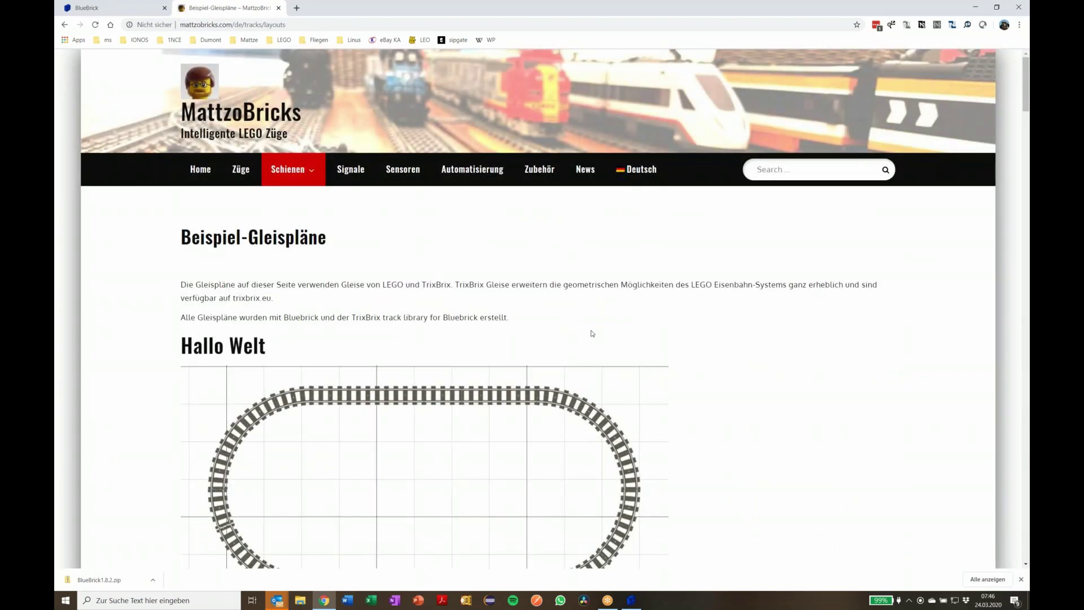
Examine the example track plans from Hallo Welt through the ovals, Rangierbahnhof and reversing loops to the R104 Ballast Curves
scroll(592, 334, "down", 4)
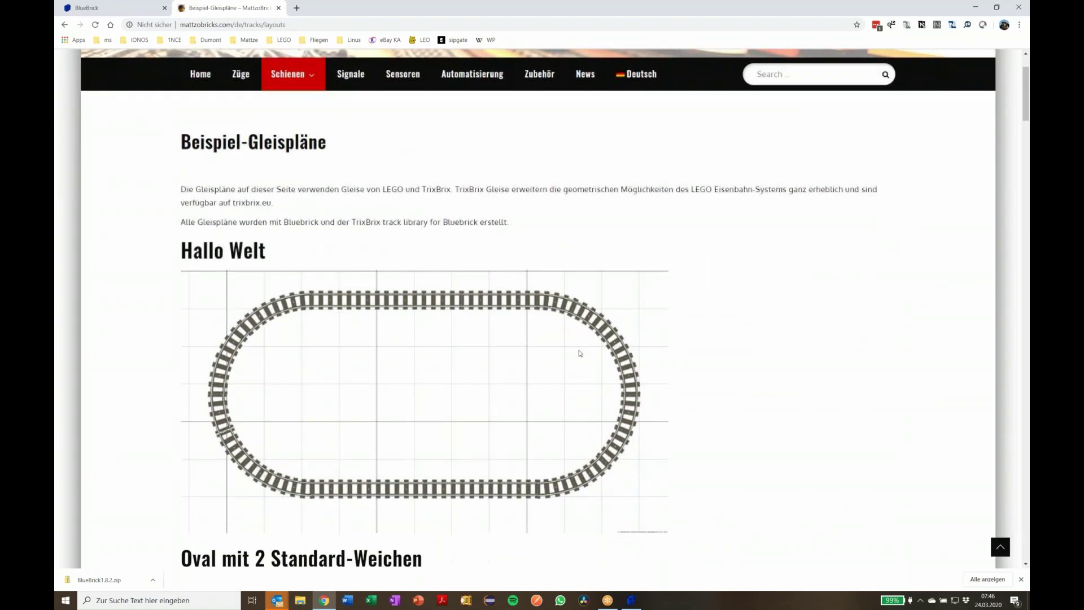
scroll(575, 357, "down", 10)
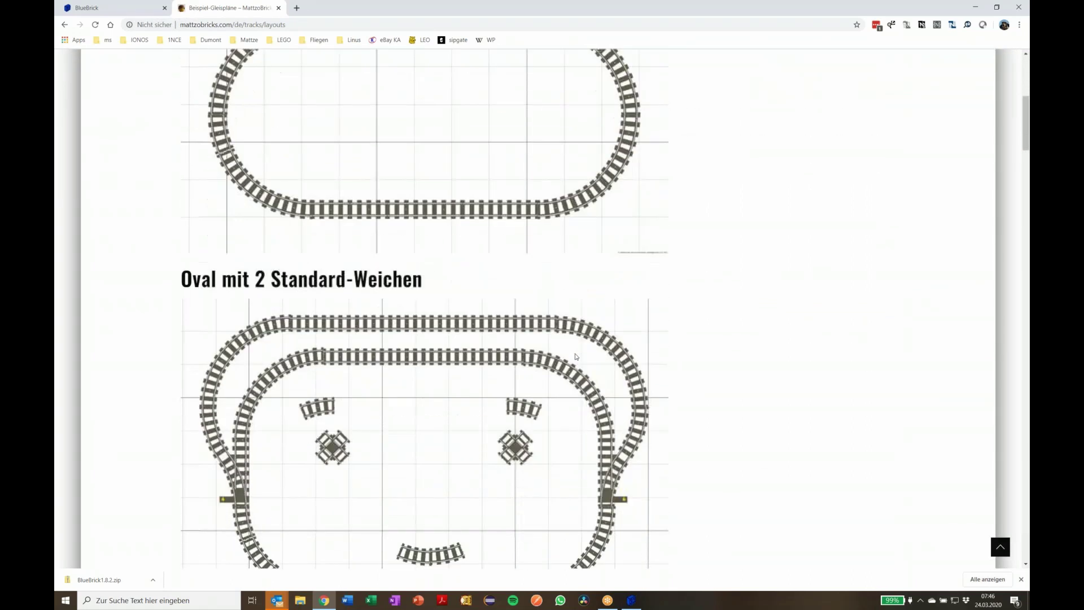
scroll(572, 358, "down", 20)
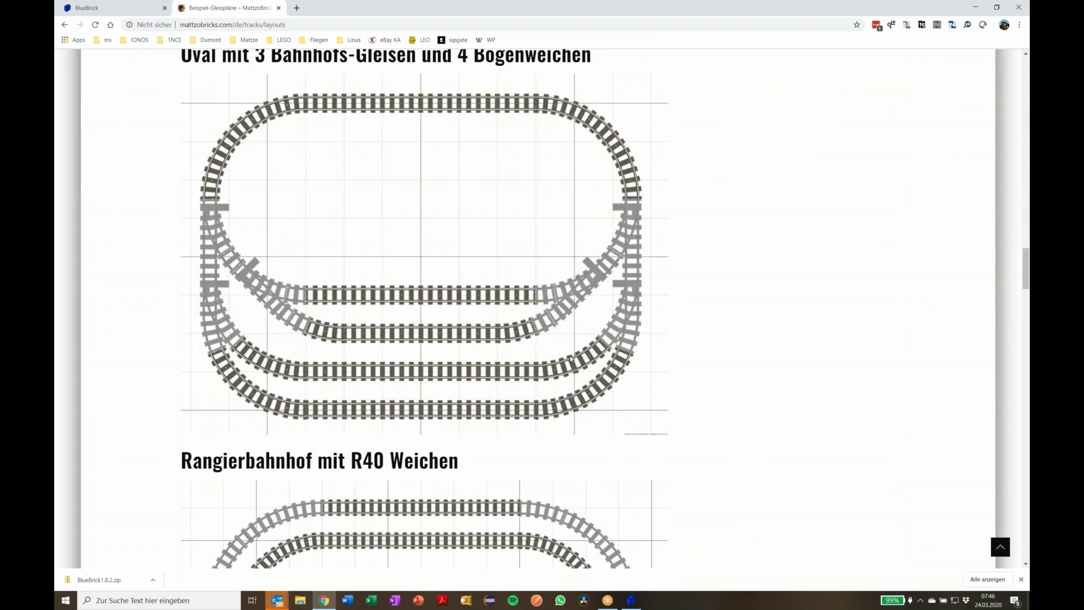
scroll(570, 358, "down", 5)
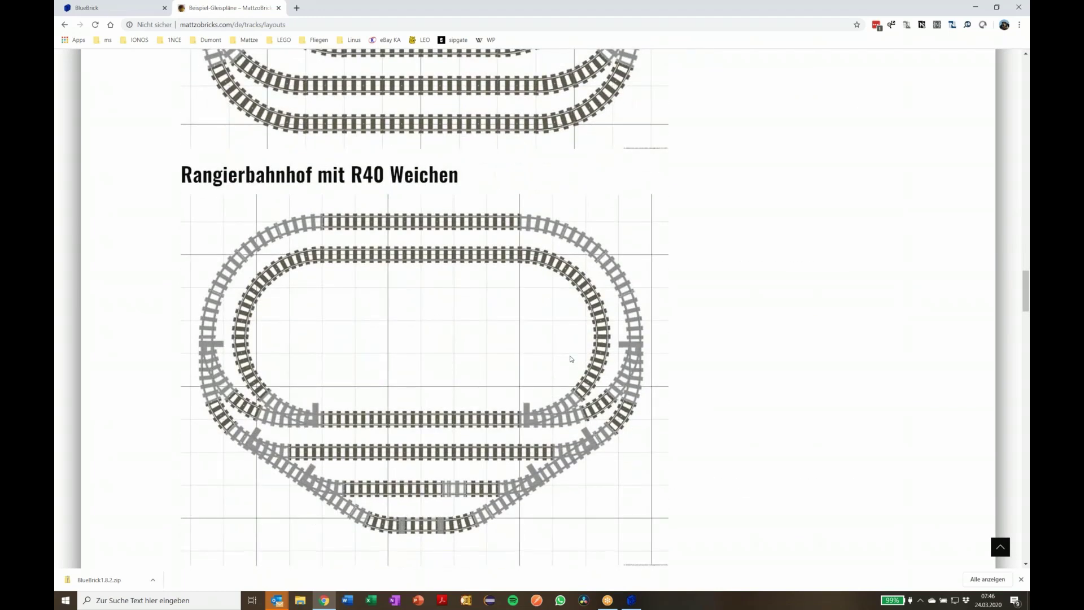
scroll(570, 358, "down", 20)
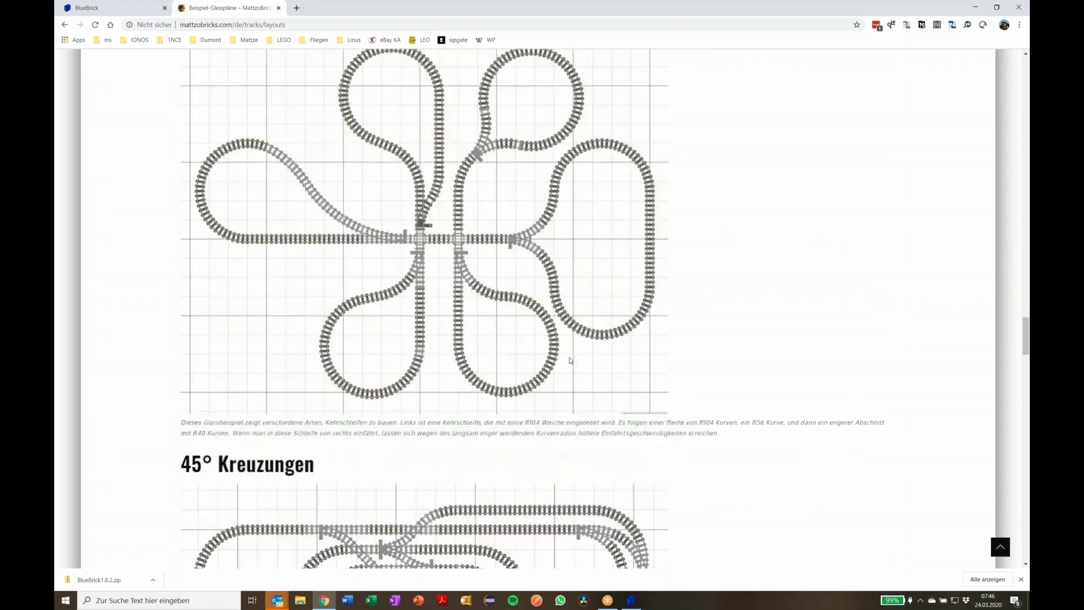
scroll(570, 360, "down", 15)
scroll(470, 265, "up", 2)
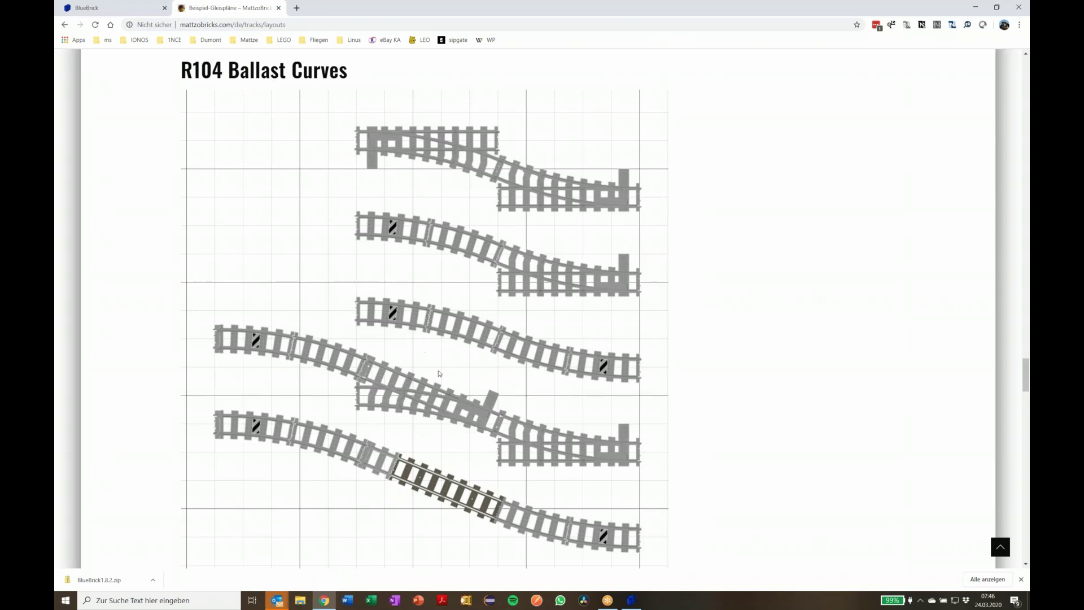
scroll(499, 368, "down", 1)
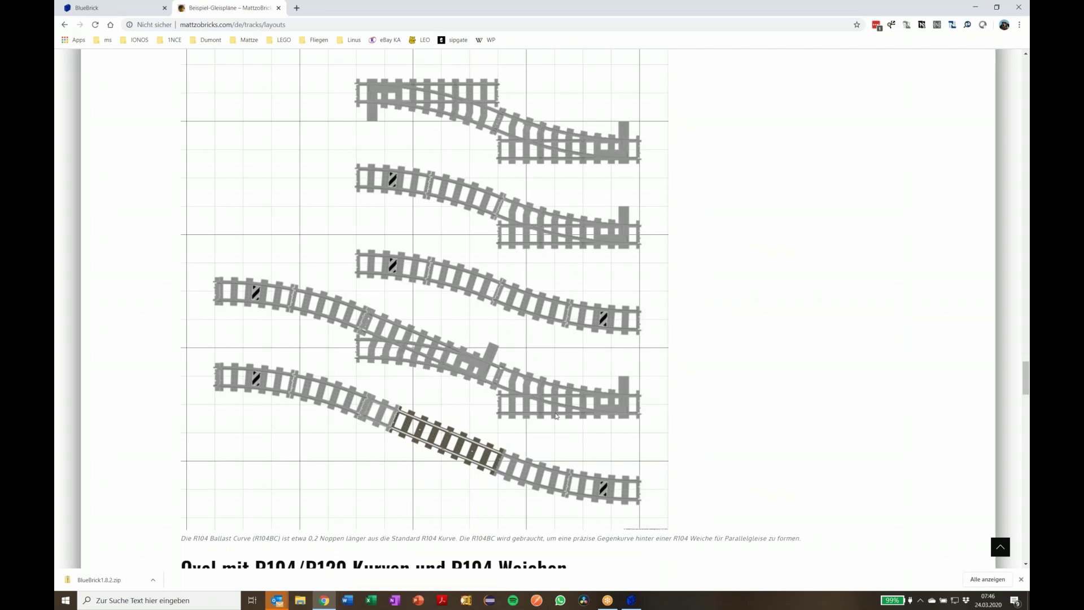
Examine the R104 oval, four-track station and Parallelabzweig example plans, and switch back to BlueBrick
scroll(556, 416, "down", 5)
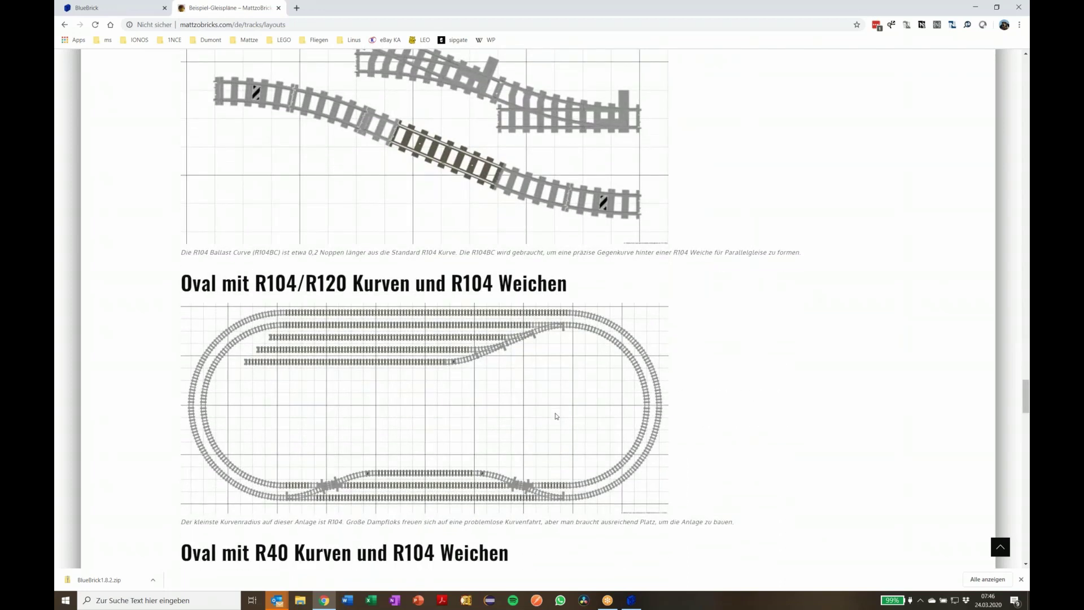
scroll(556, 414, "up", 1)
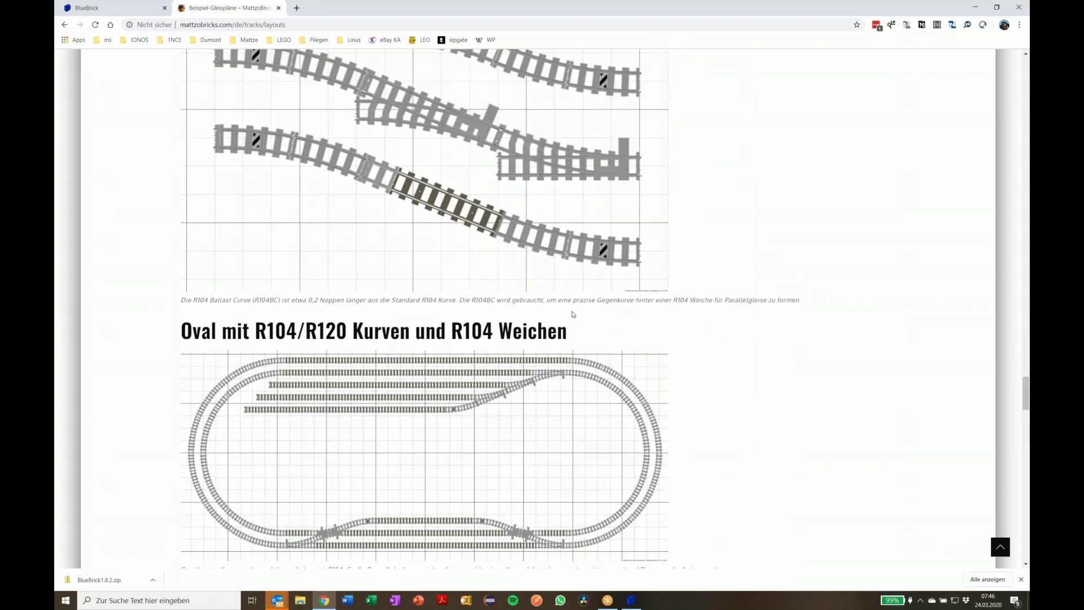
scroll(575, 314, "down", 5)
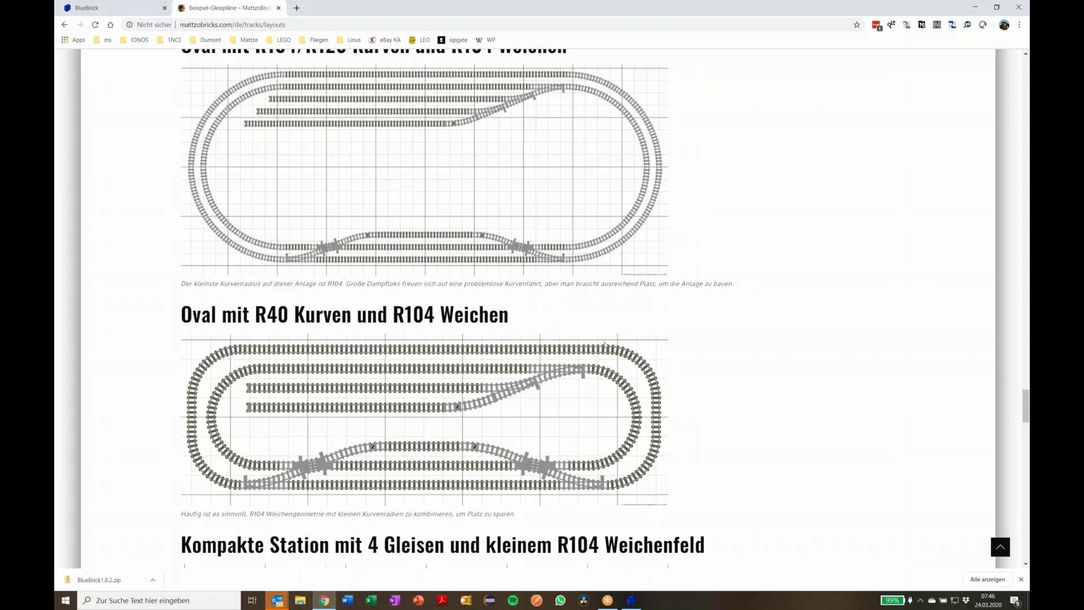
scroll(603, 354, "down", 3)
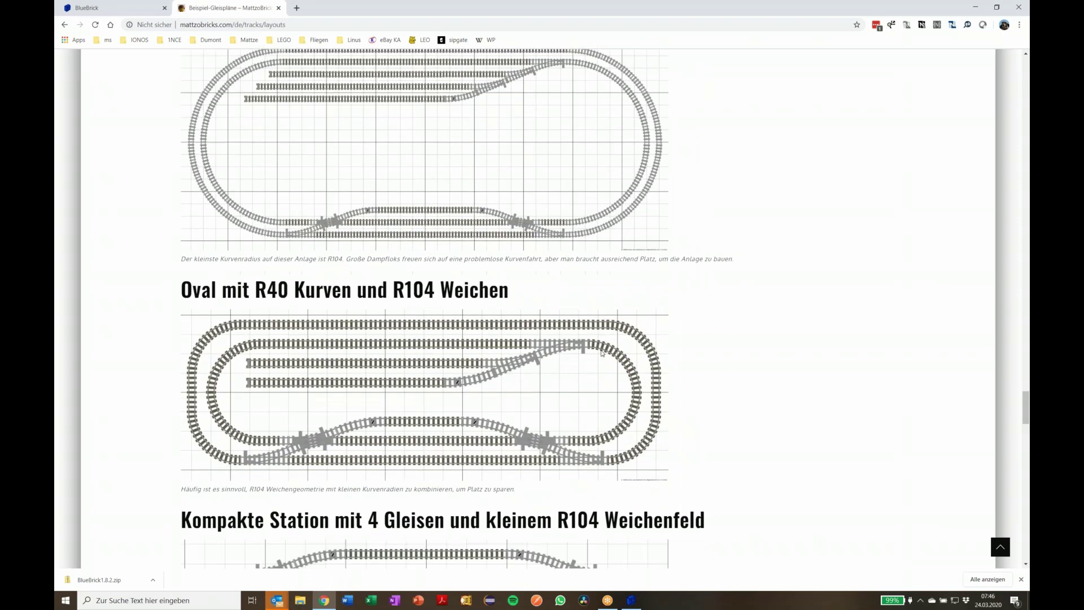
scroll(602, 354, "down", 4)
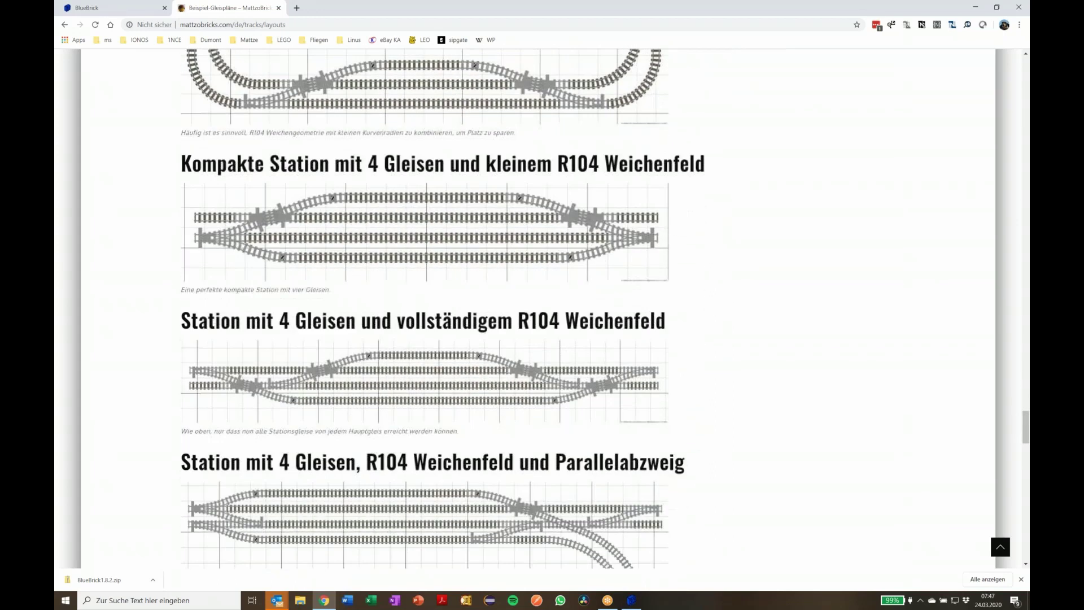
scroll(597, 360, "down", 4)
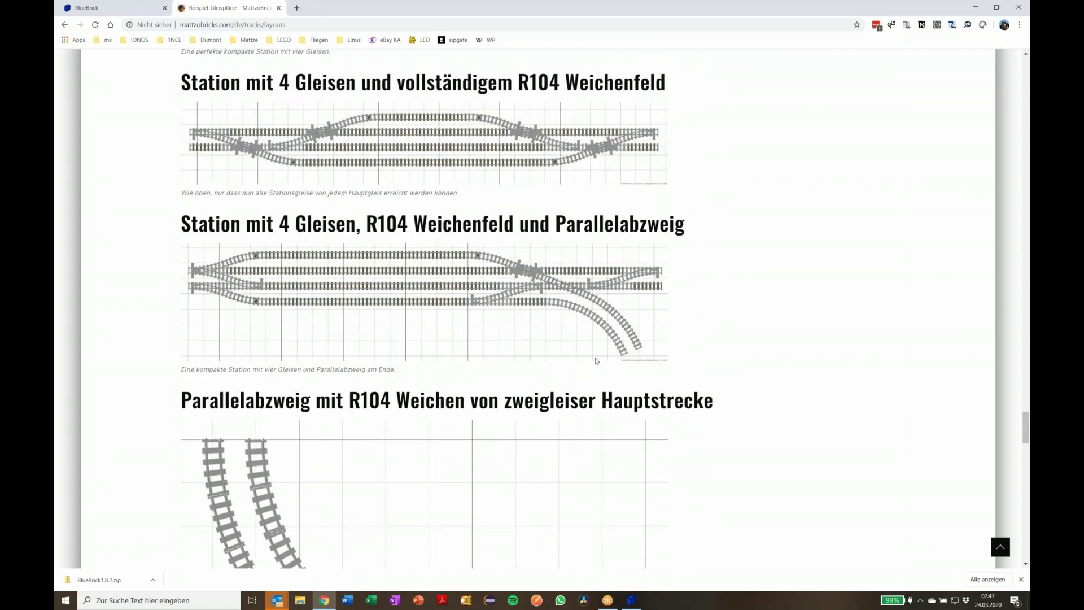
scroll(597, 360, "down", 7)
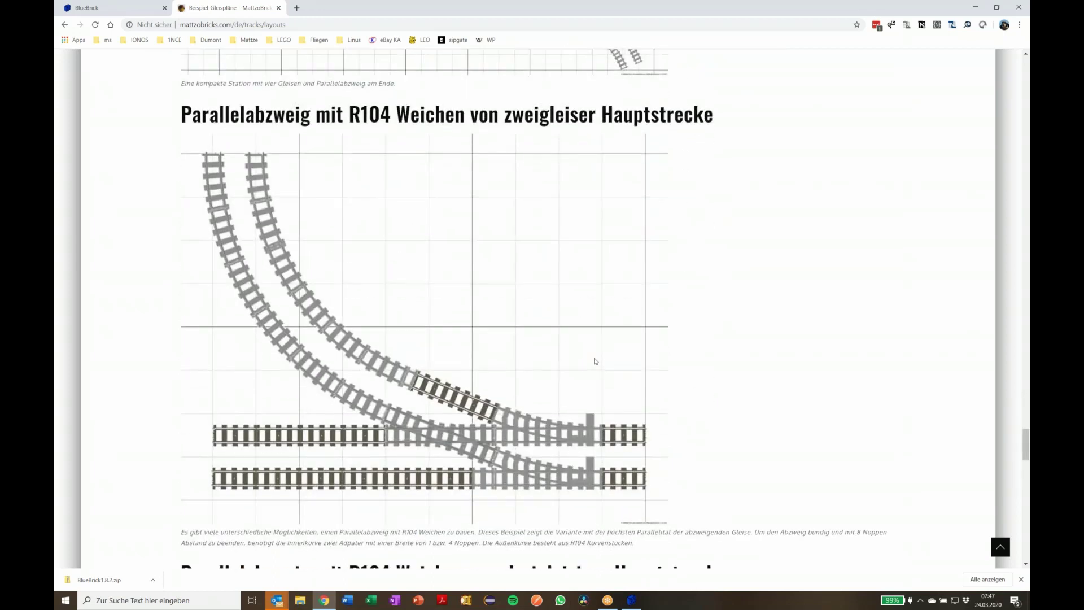
scroll(596, 361, "down", 1)
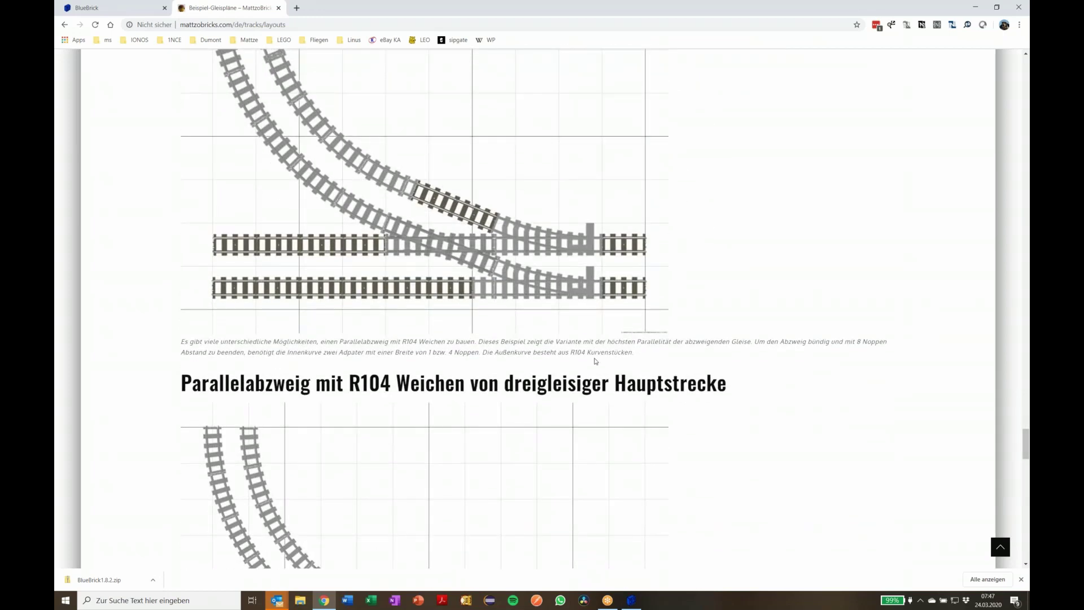
key("alt+Tab")
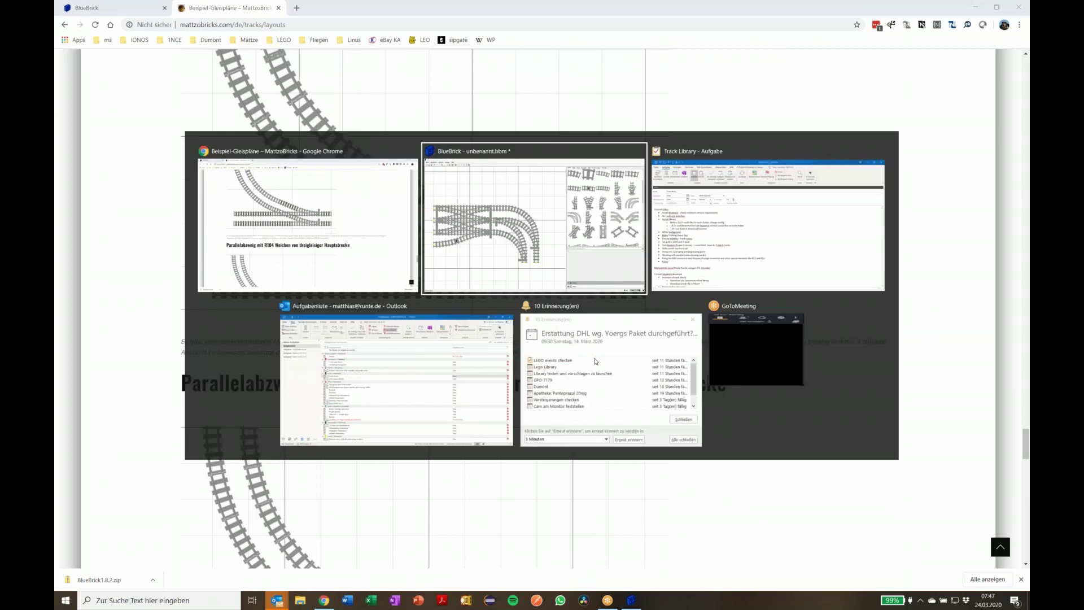